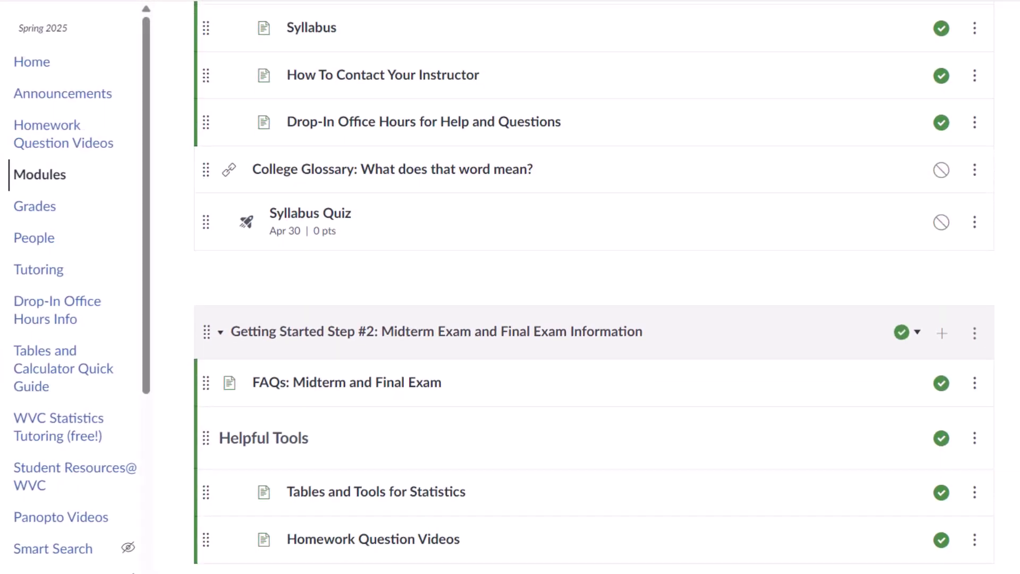
scroll(584, 286, down, 20)
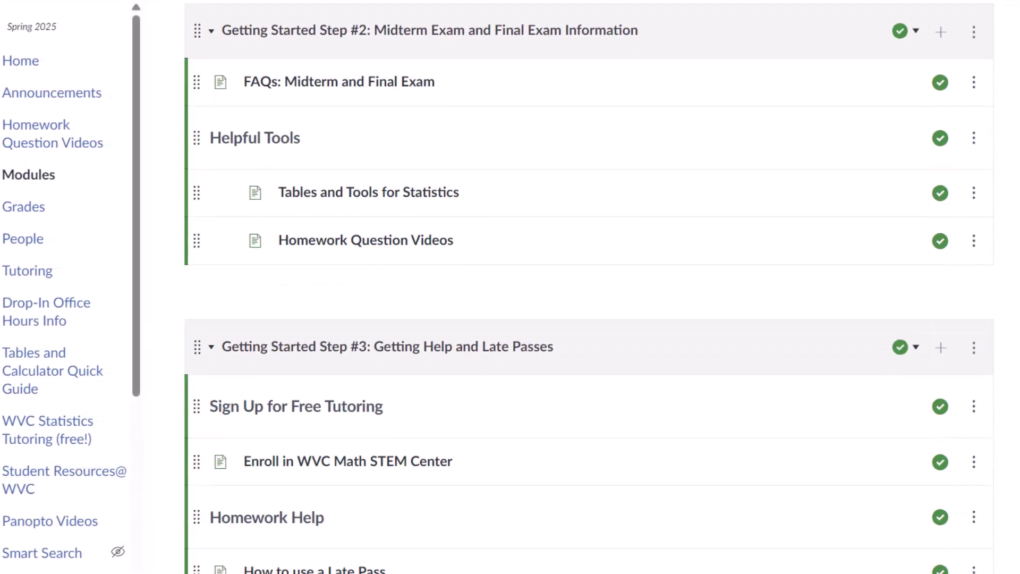
scroll(584, 287, down, 12)
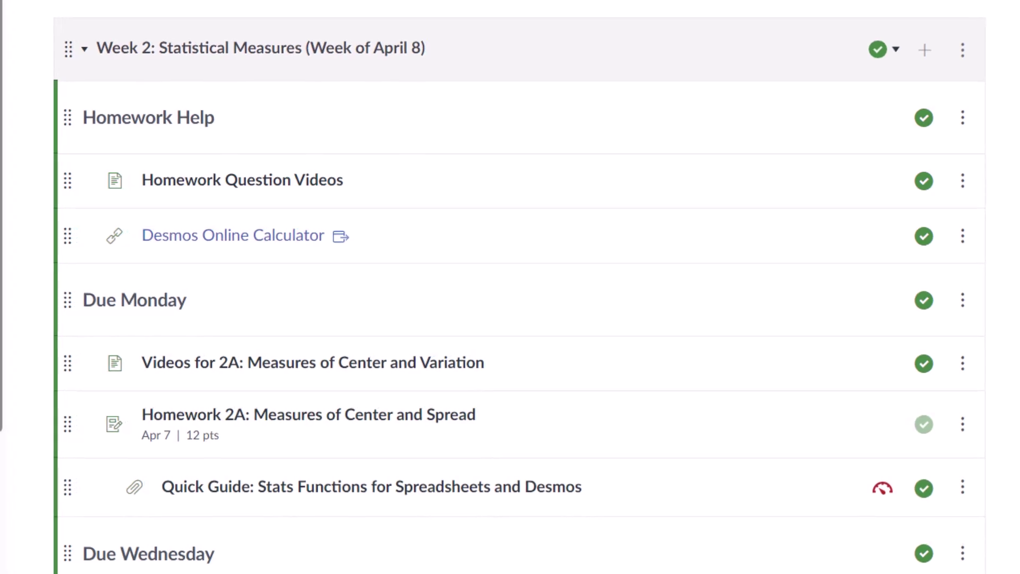
scroll(517, 284, down, 4)
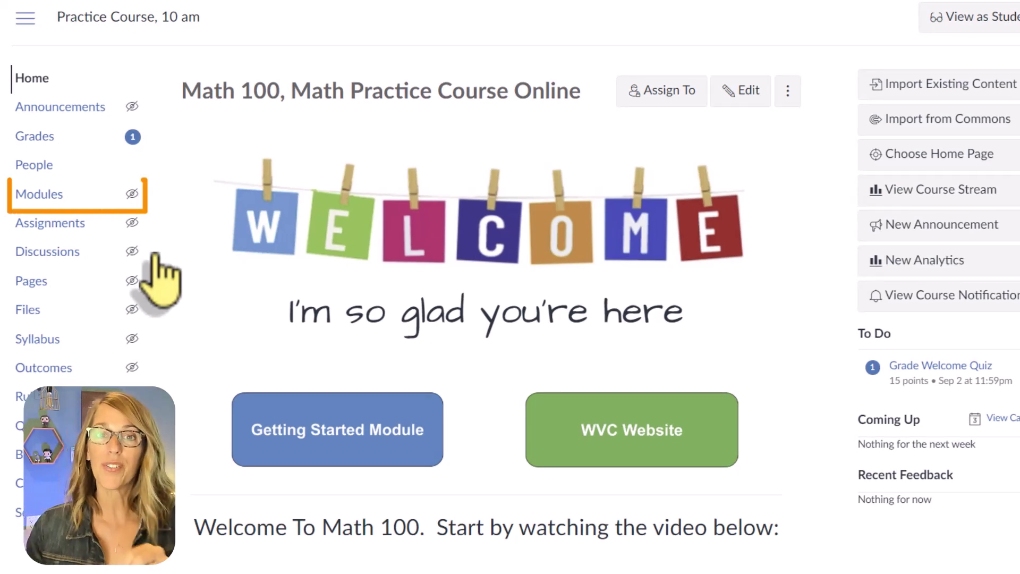
- Create a new module named "Week 1" in the practice course's Modules area
click(40, 195)
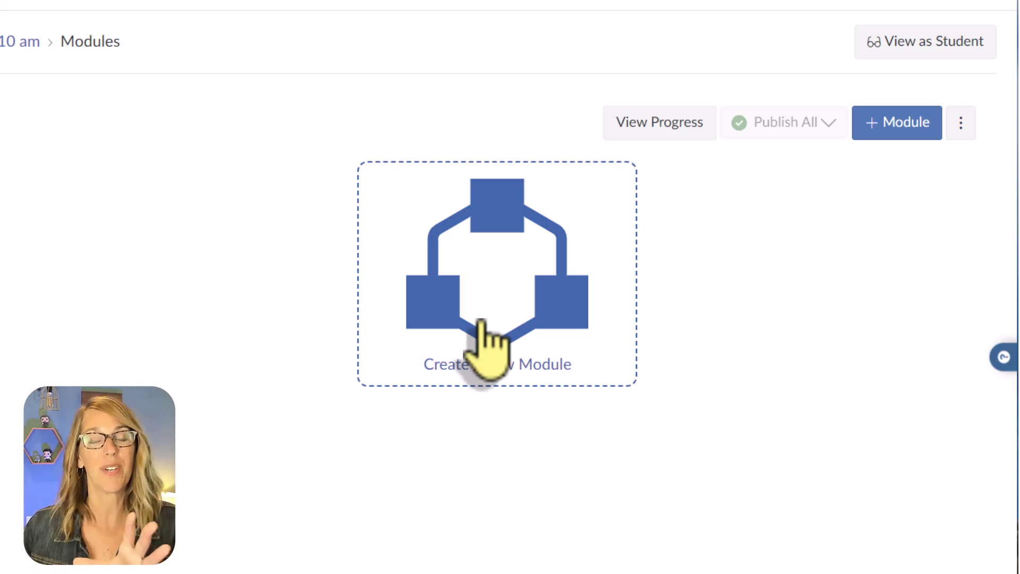
click(893, 129)
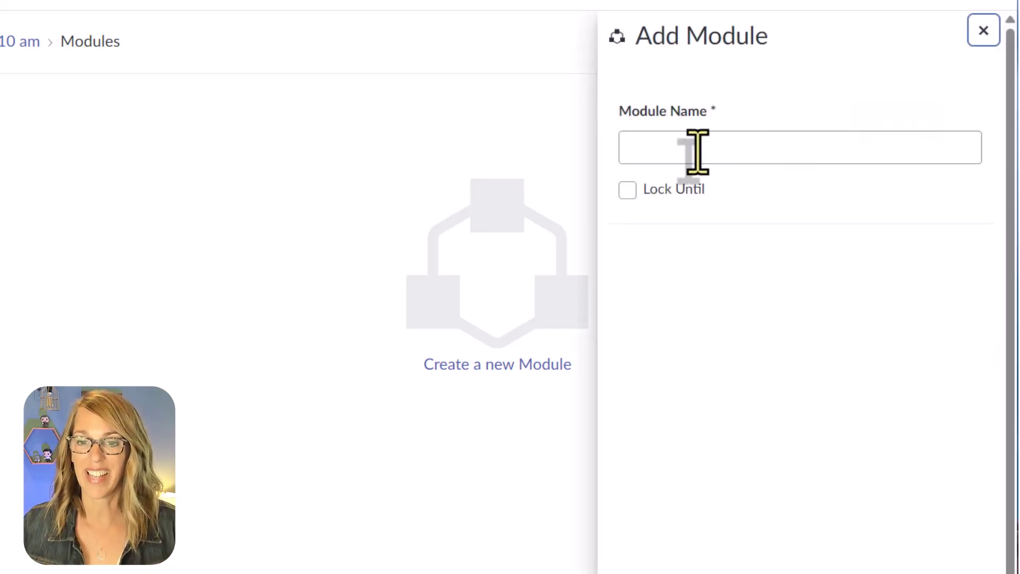
click(718, 148)
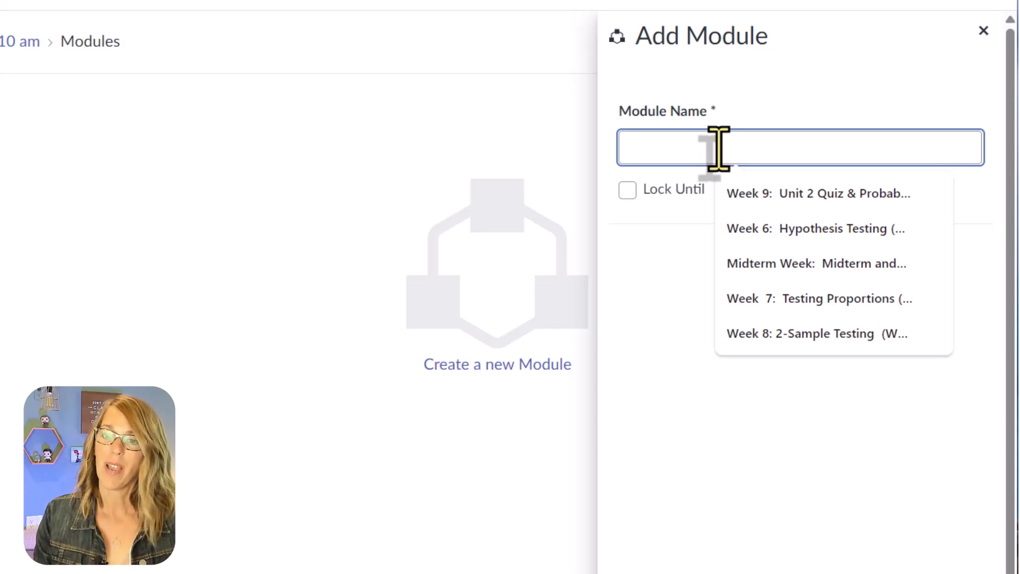
text(Week 1)
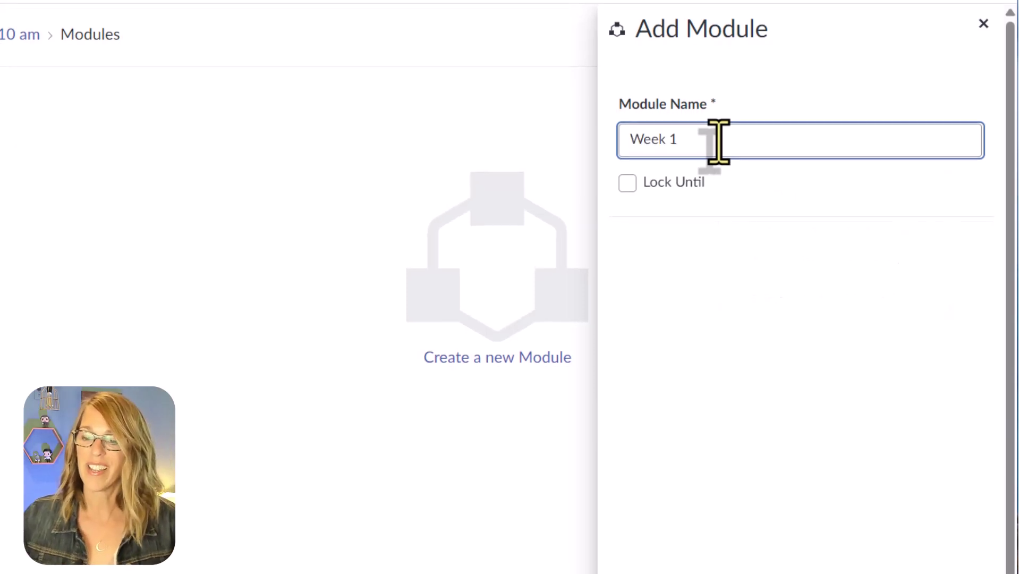
scroll(860, 266, down, 3)
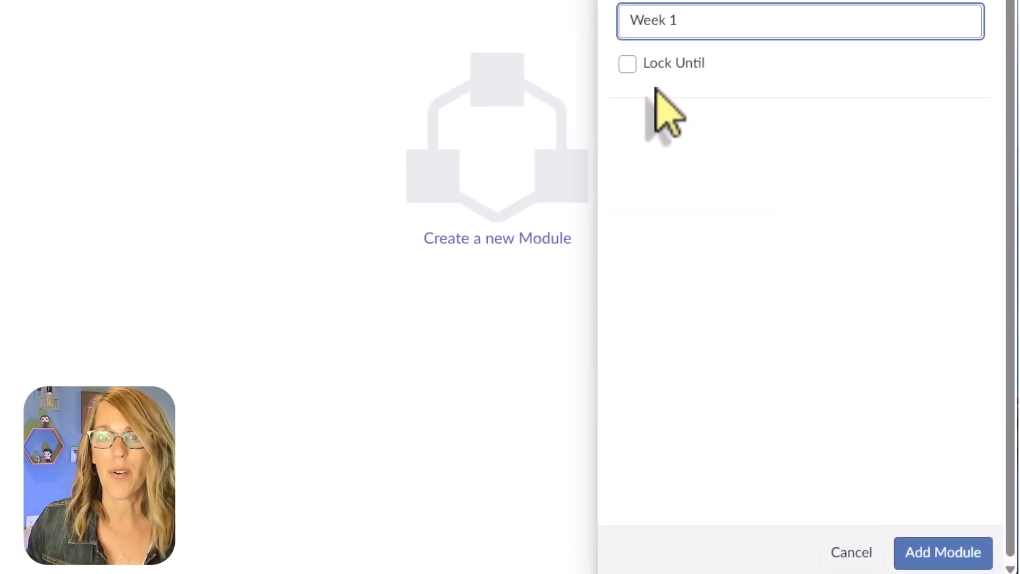
click(934, 553)
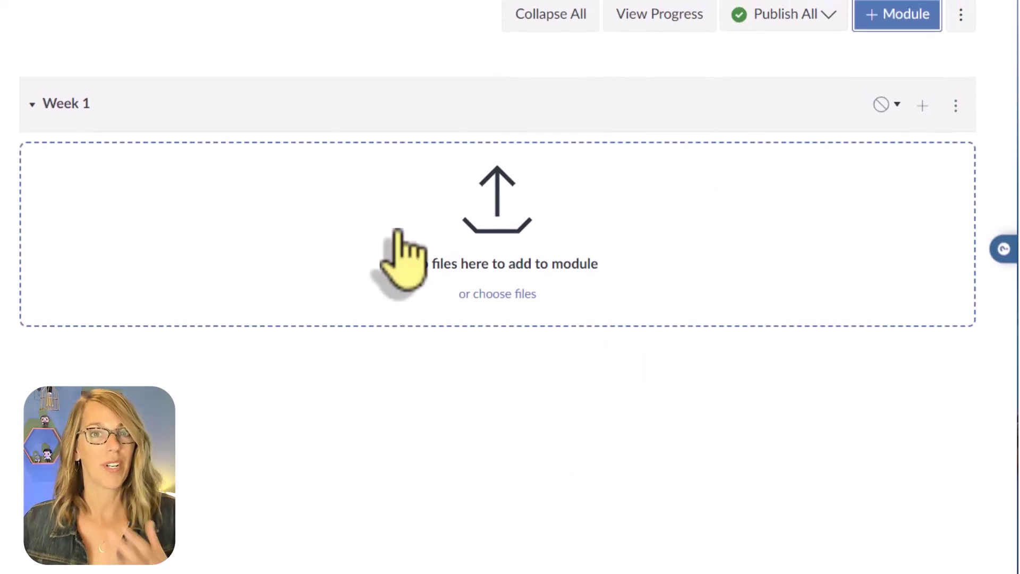
scroll(405, 260, up, 3)
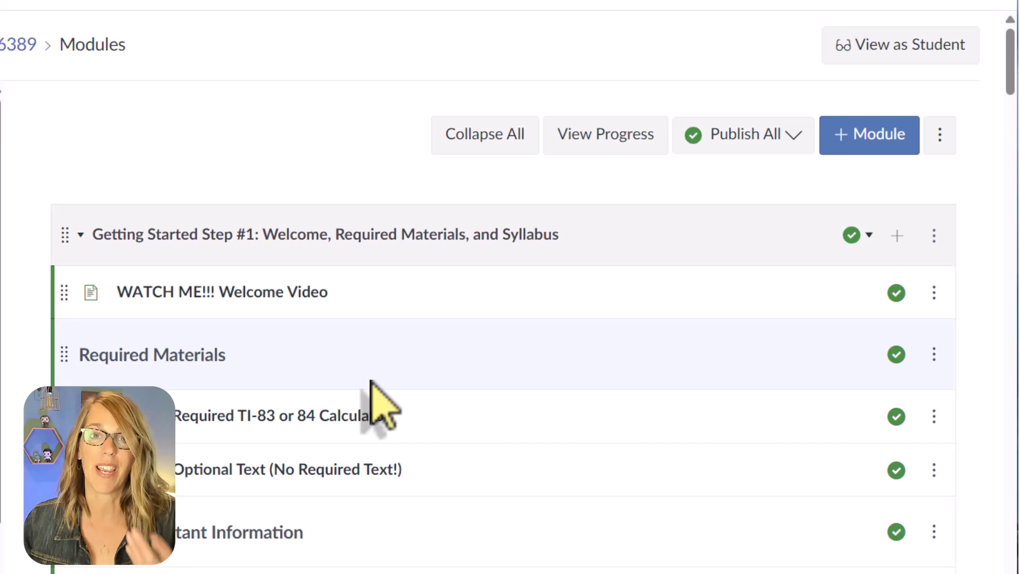
- Examine the statistics course's module list and the headers and items inside the "Week 2: Statistical Measures" module
scroll(377, 398, down, 12)
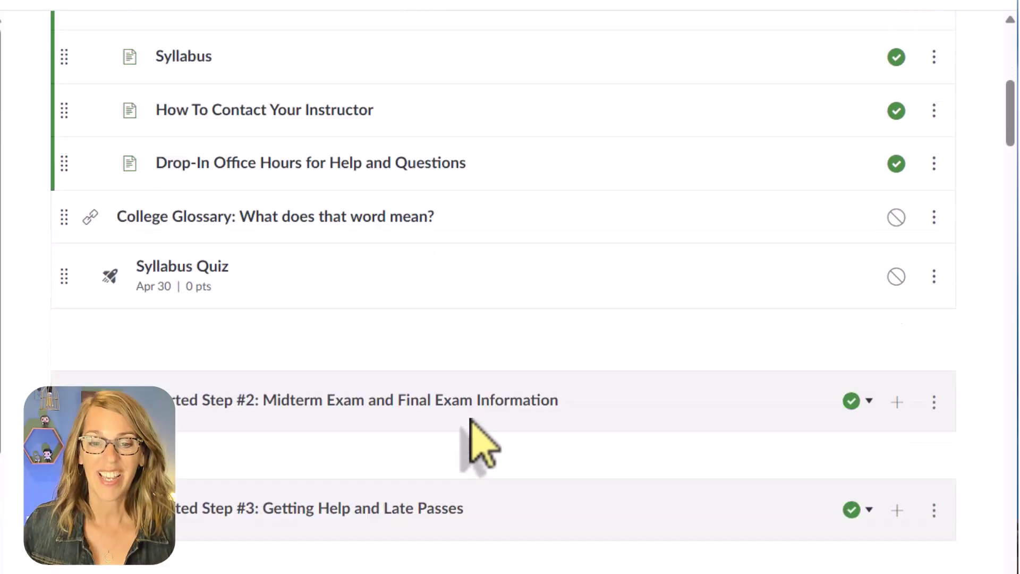
scroll(471, 420, down, 9)
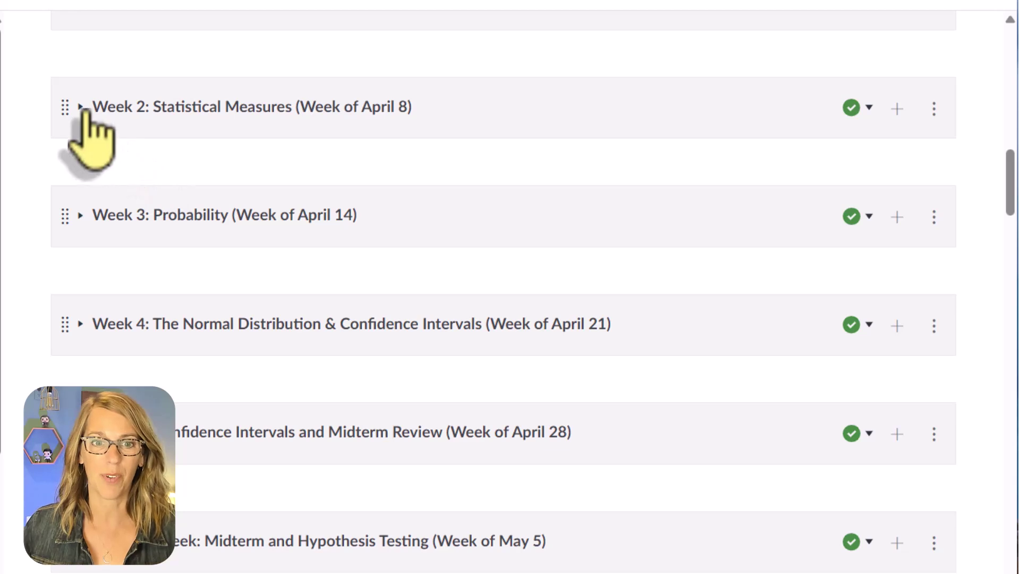
click(81, 107)
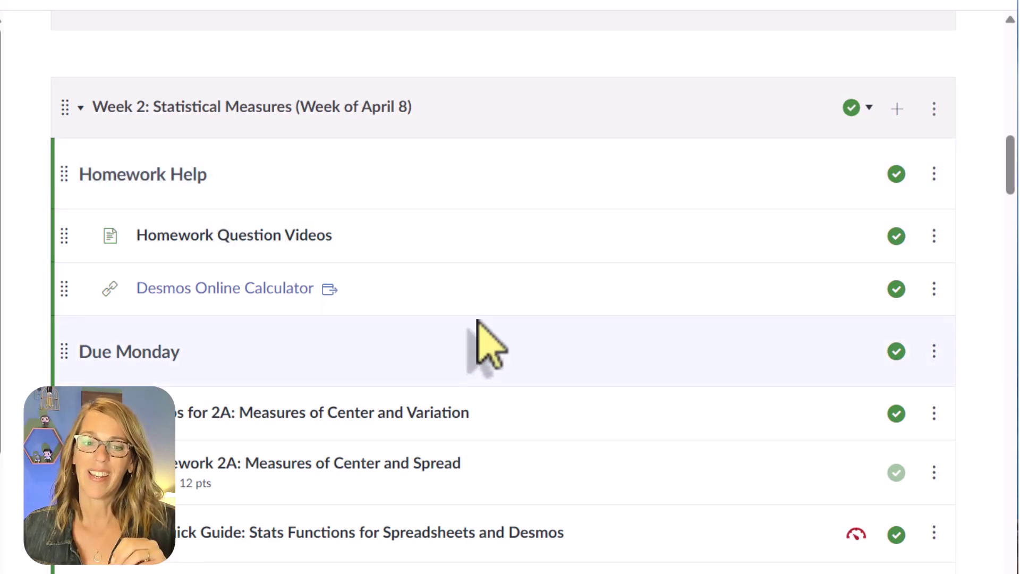
scroll(483, 339, down, 2)
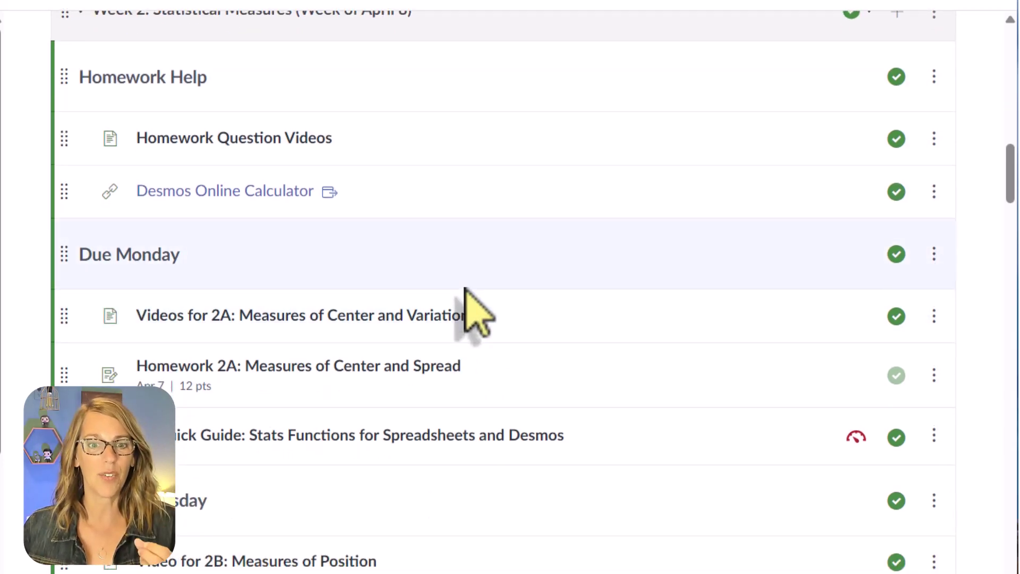
scroll(463, 289, down, 2)
scroll(348, 412, down, 4)
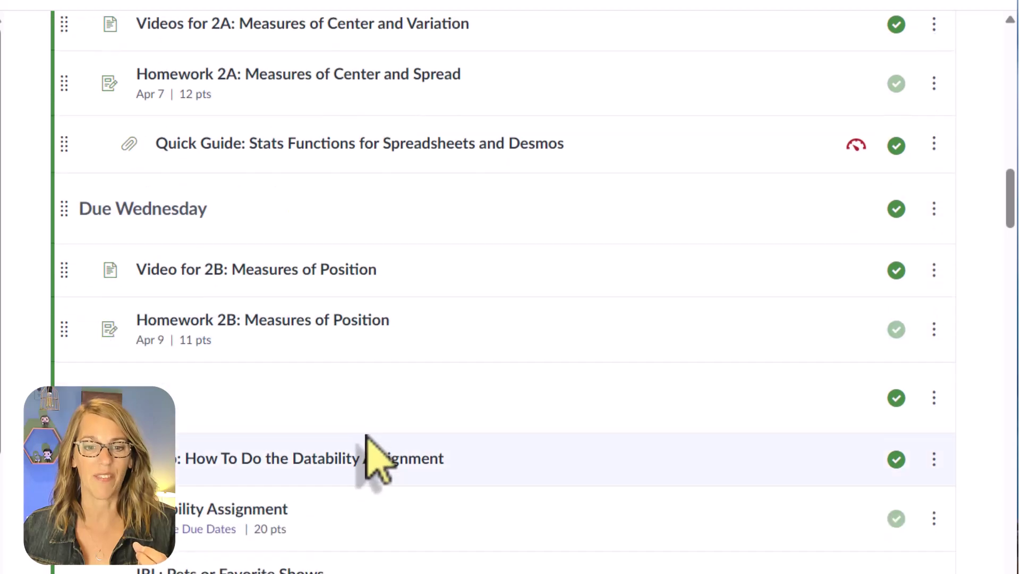
scroll(480, 462, up, 8)
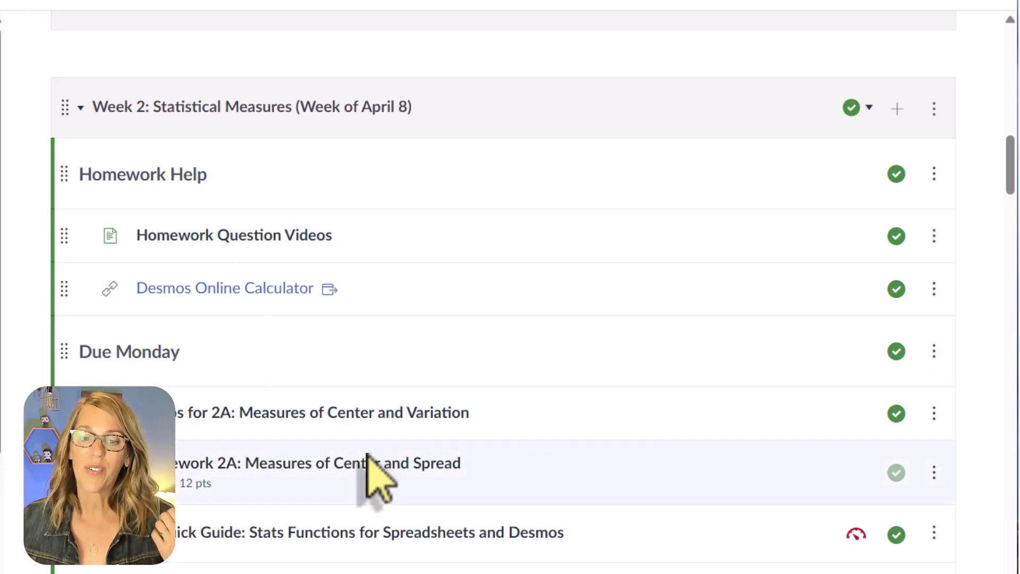
scroll(550, 526, down, 3)
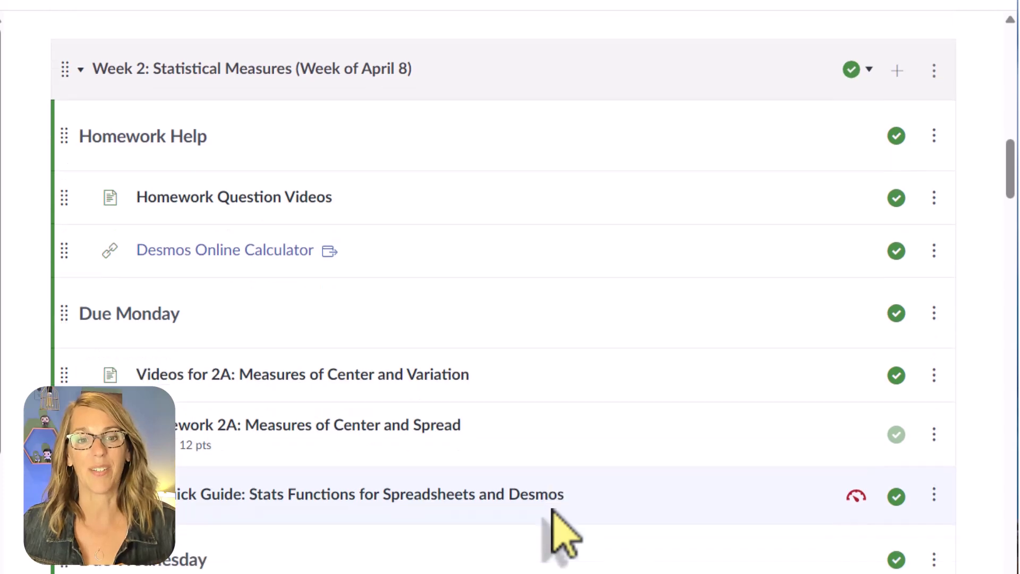
scroll(553, 510, up, 3)
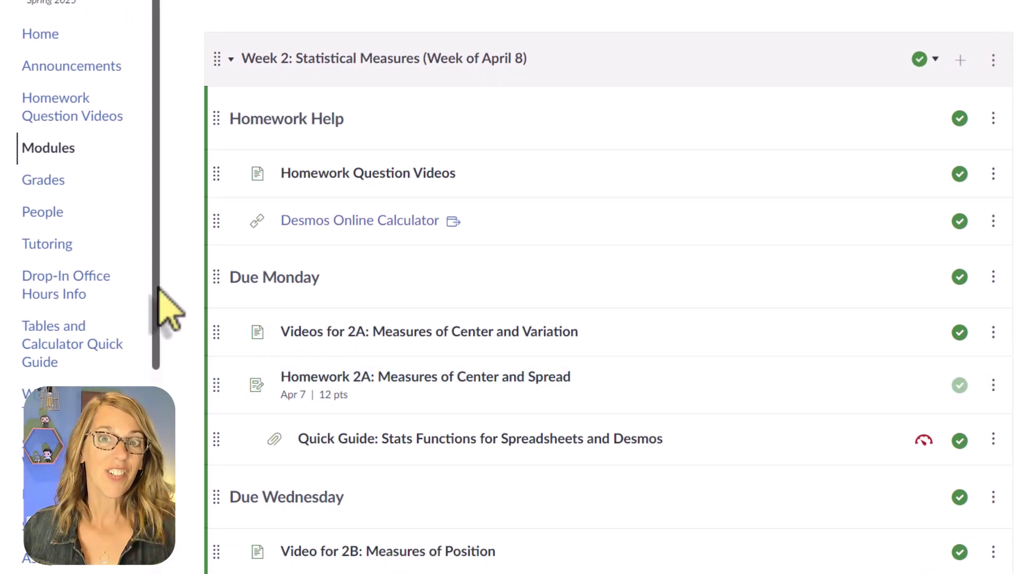
scroll(158, 289, down, 5)
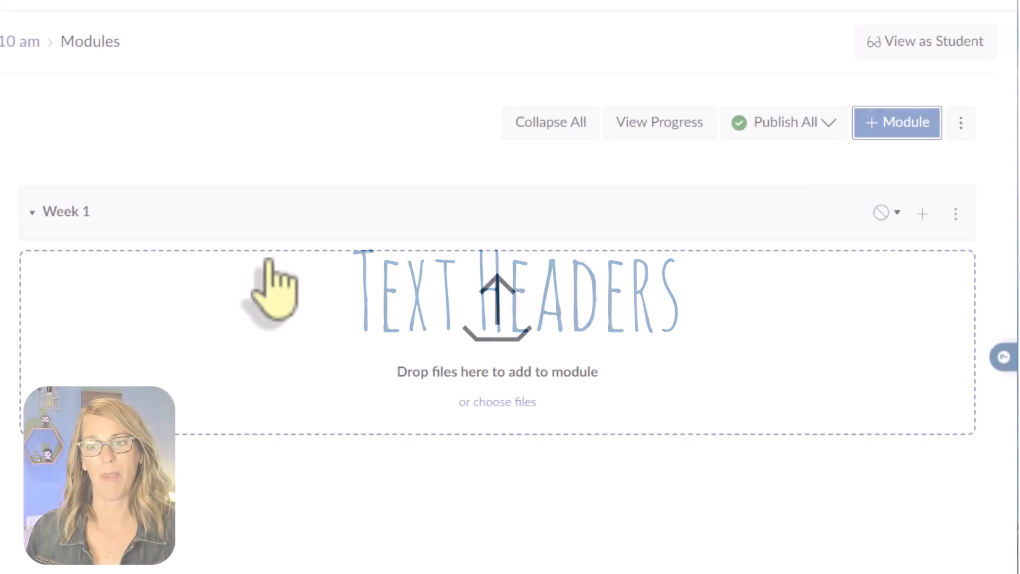
- Add a text header "Homework Help" without indentation to the Week 1 module
click(924, 215)
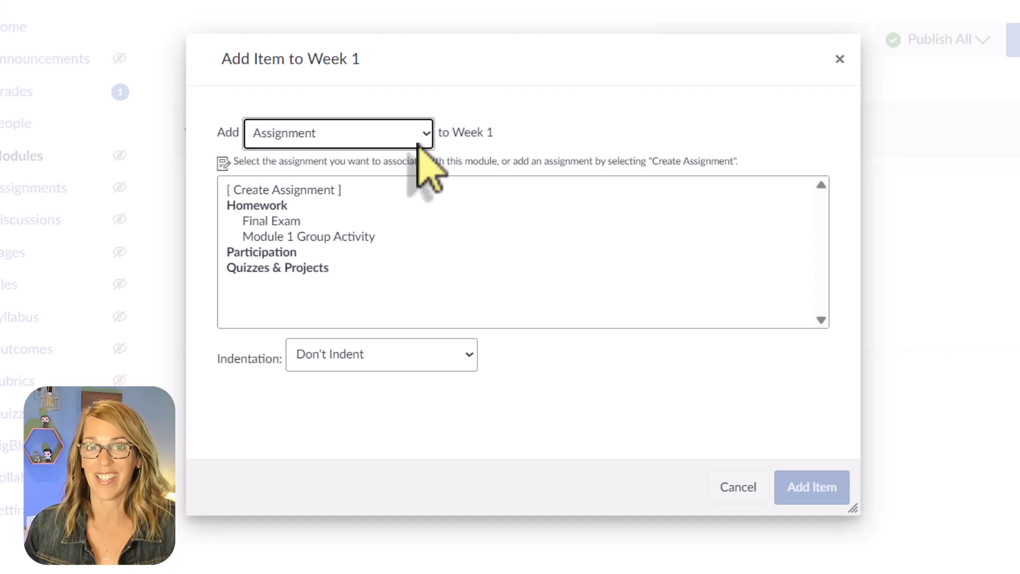
click(428, 136)
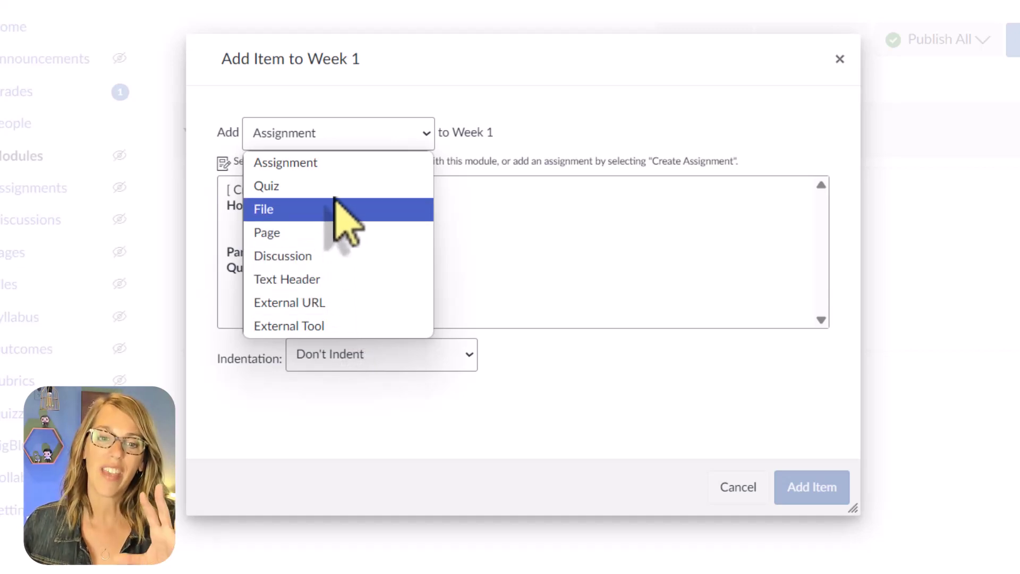
click(320, 279)
click(352, 201)
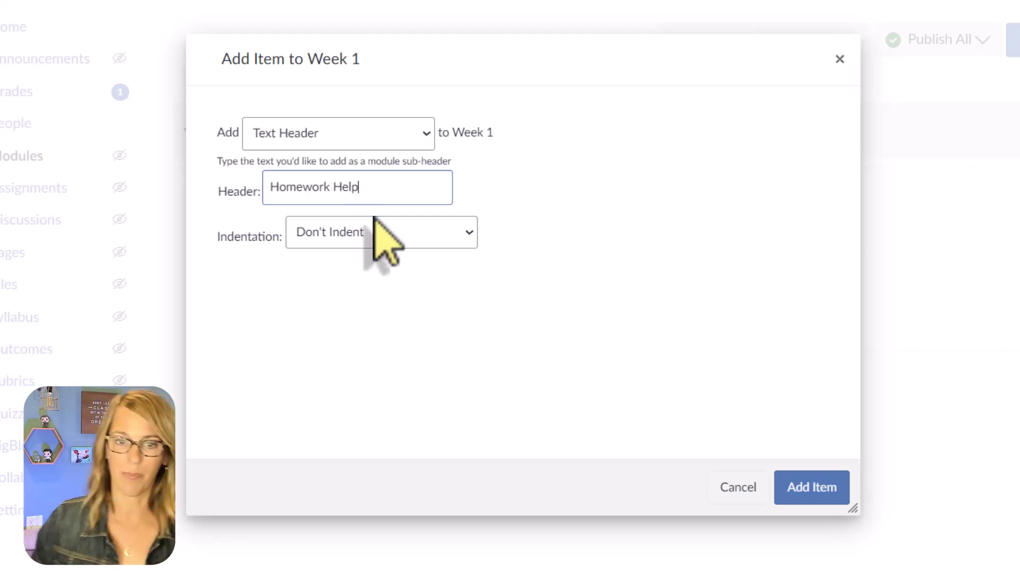
click(795, 504)
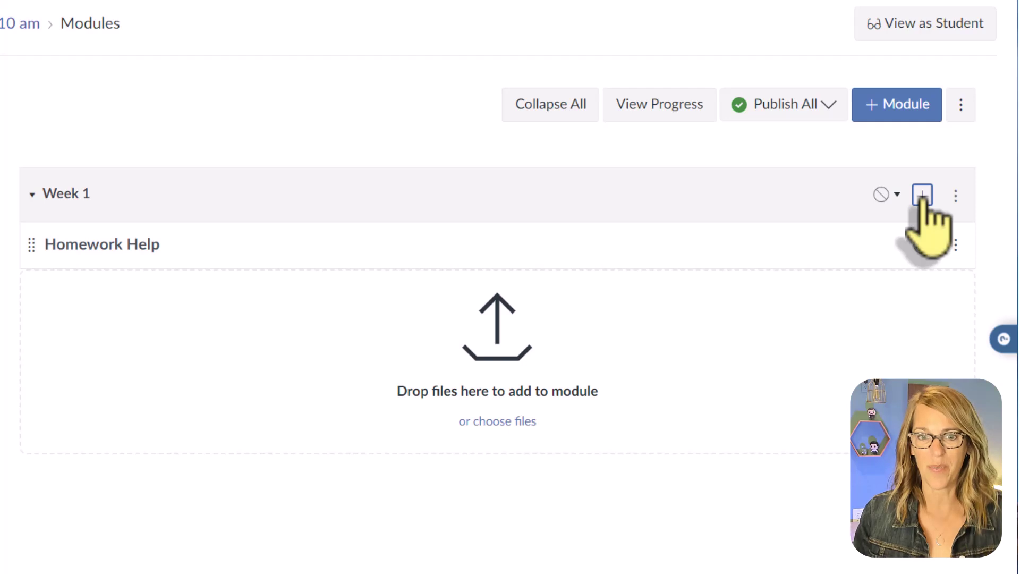
- Add a text header "Due Monday" without indentation to the Week 1 module
click(922, 195)
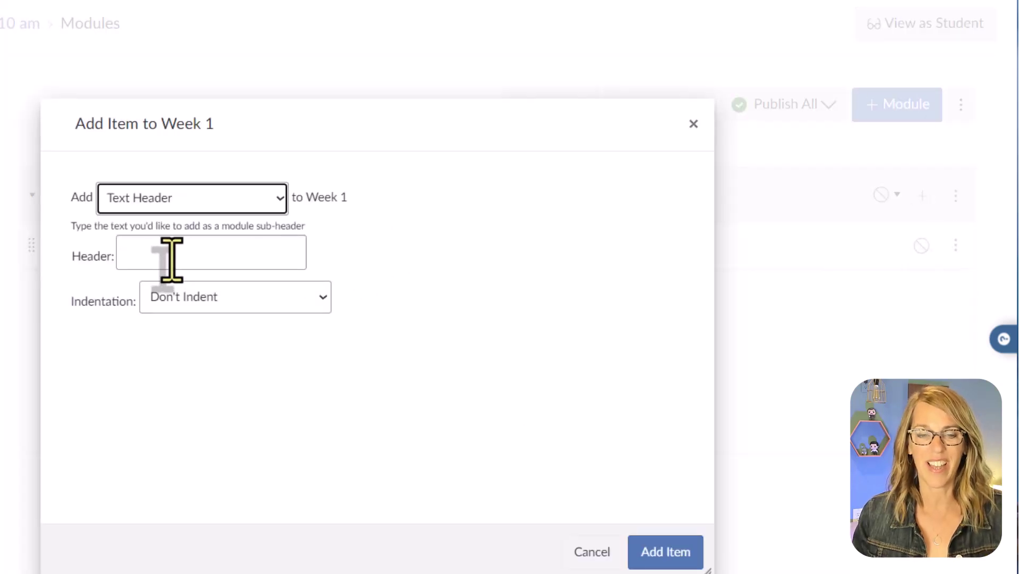
click(281, 197)
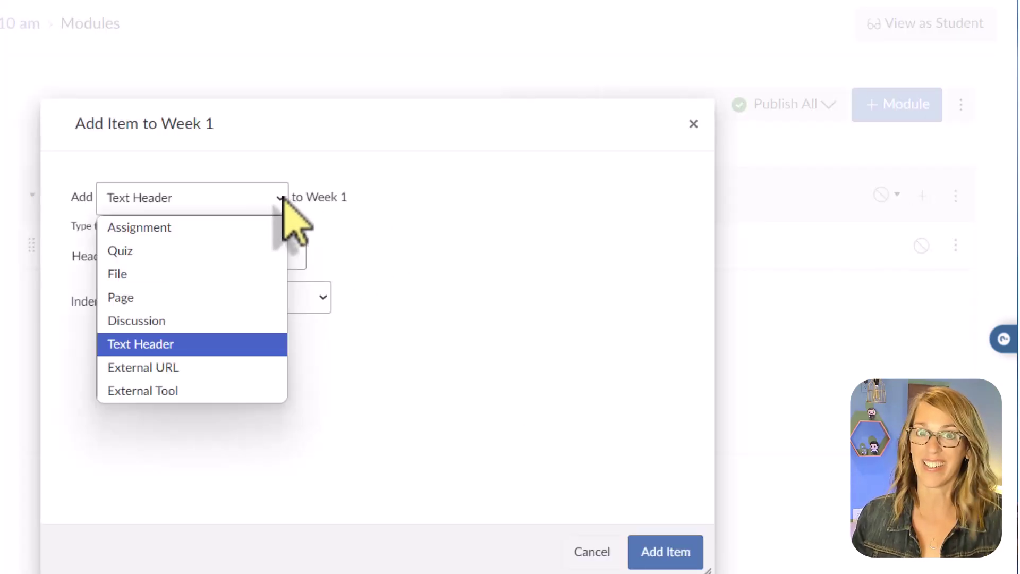
click(281, 197)
click(171, 265)
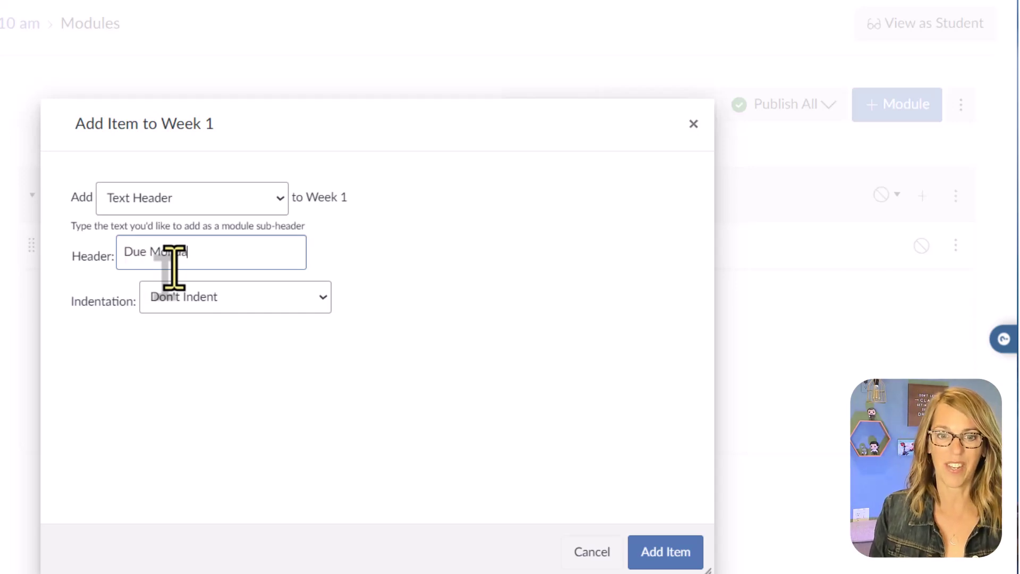
click(682, 555)
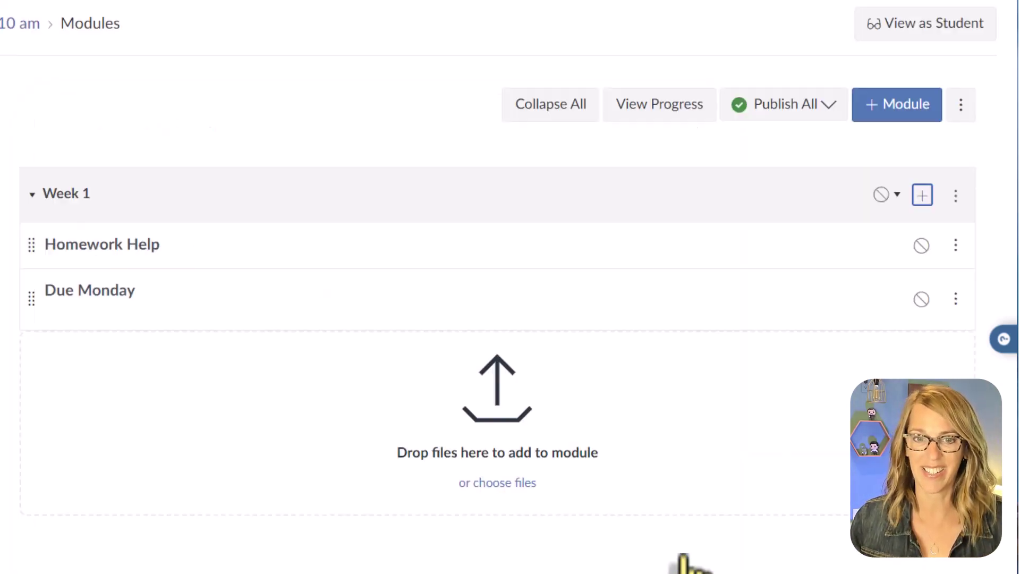
- Add two more unindented text headers, "Due Wednesday" and "Due Friday", to the Week 1 module
click(924, 201)
click(137, 258)
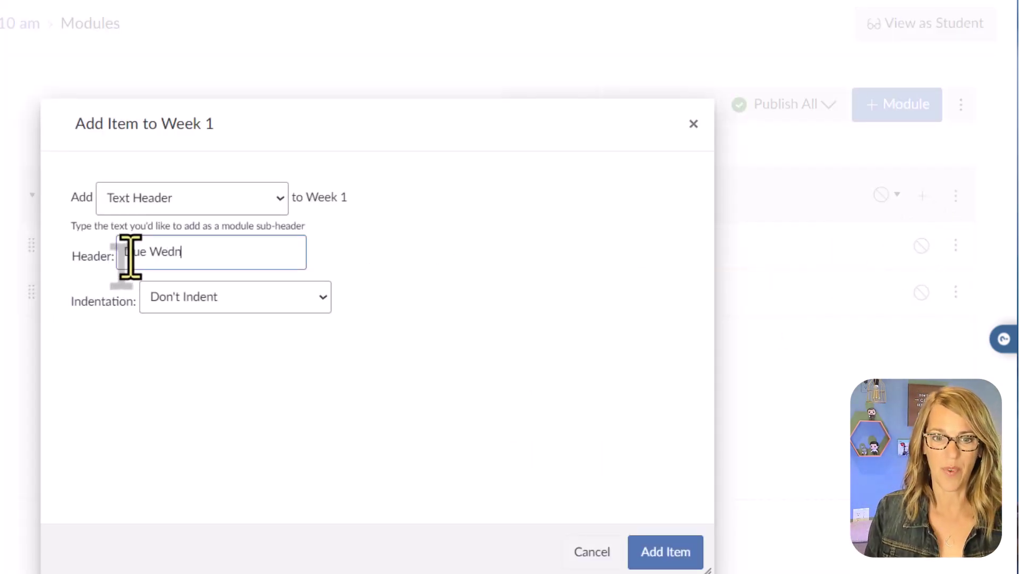
click(666, 552)
click(923, 196)
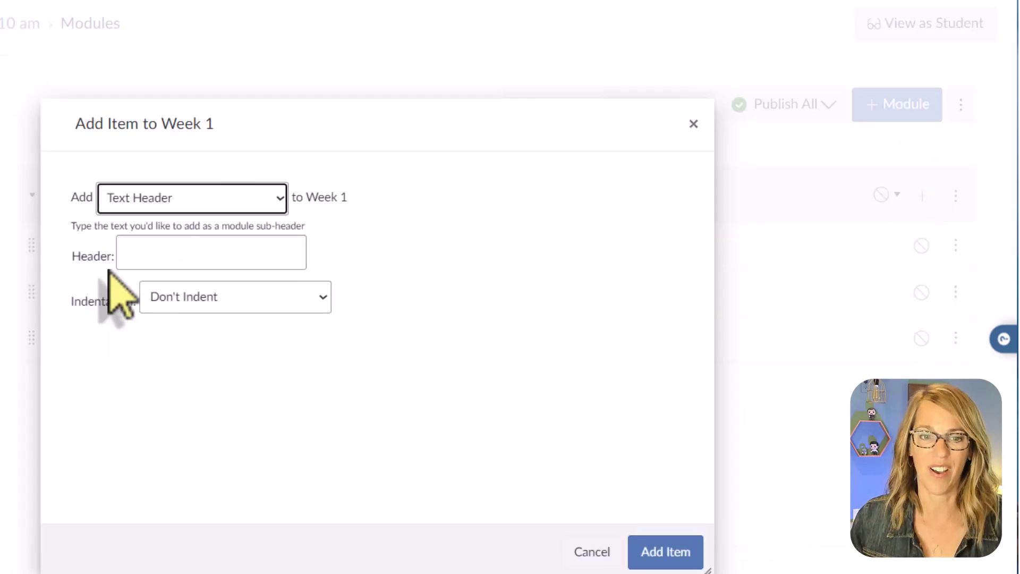
click(133, 257)
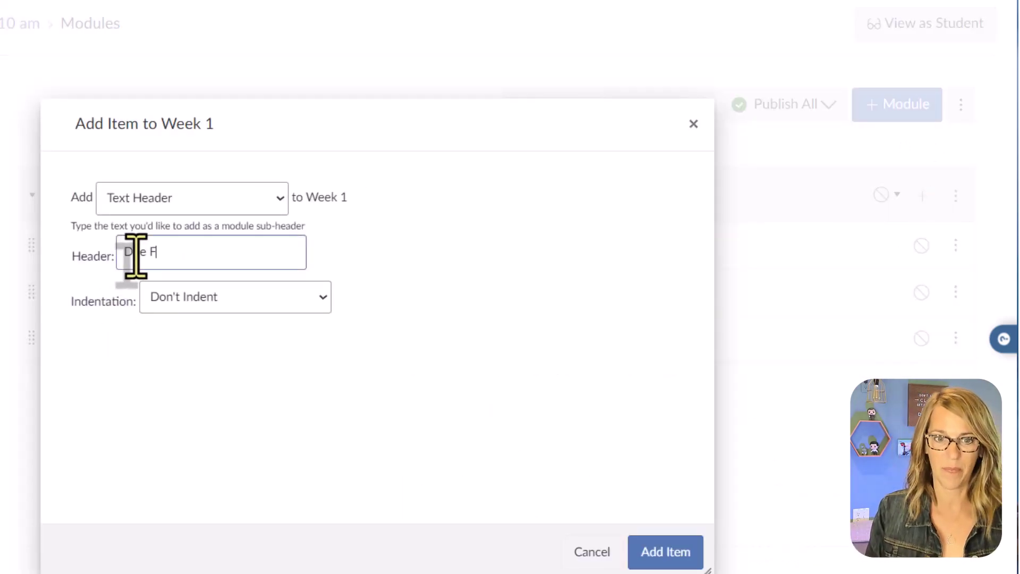
click(686, 554)
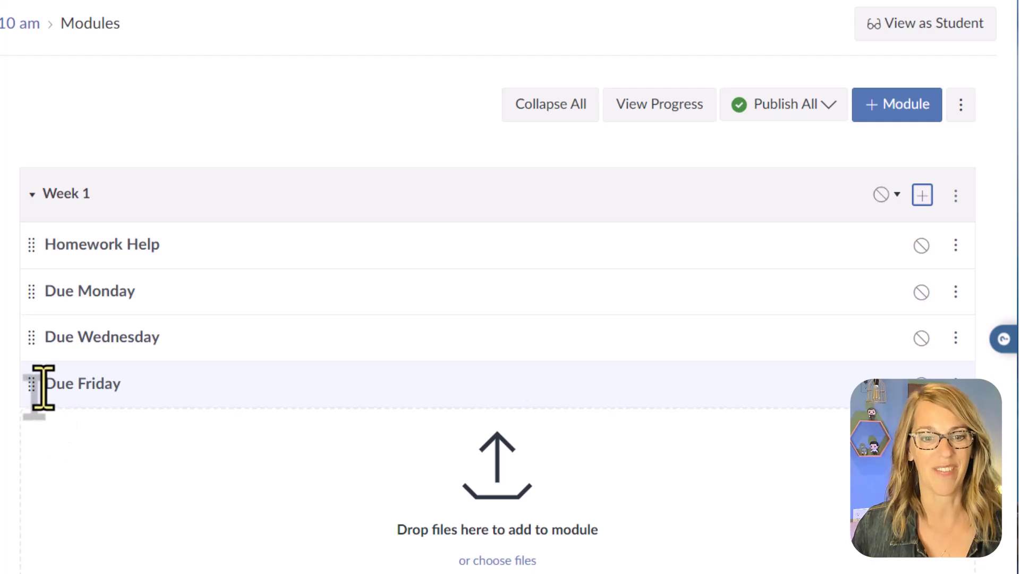
mouse_move(32, 387)
mouse_down()
mouse_move(34, 337)
mouse_move(32, 376)
mouse_up()
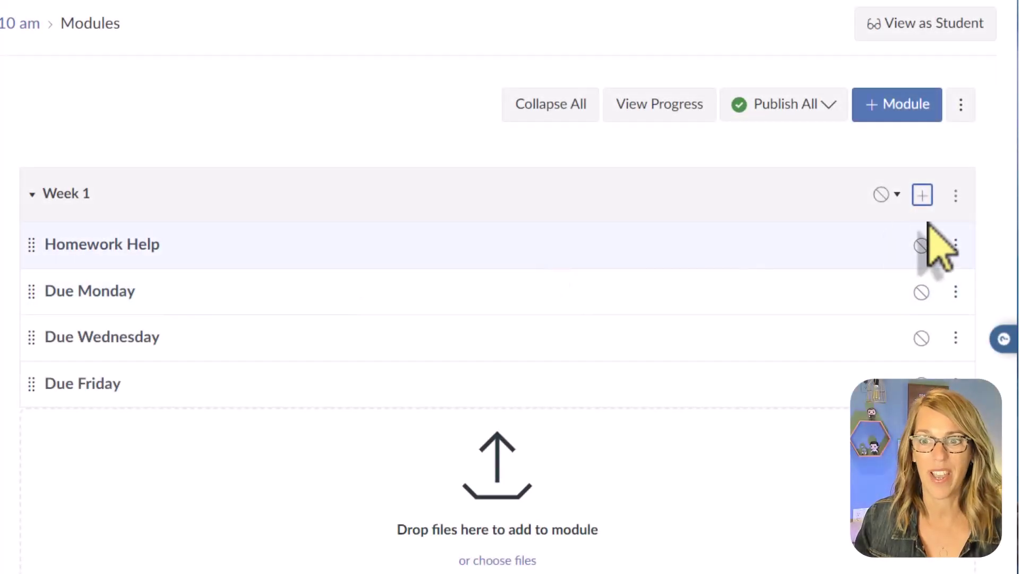
- Create a page named "Homework Help Videos" in the Week 1 module, indented one level, and place it directly beneath the "Homework Help" header
click(922, 195)
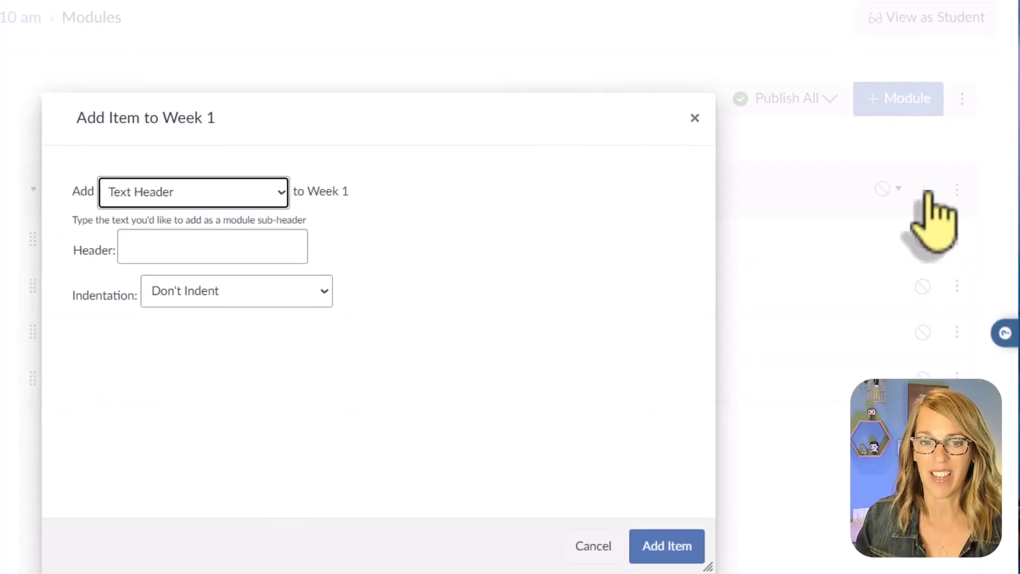
click(282, 197)
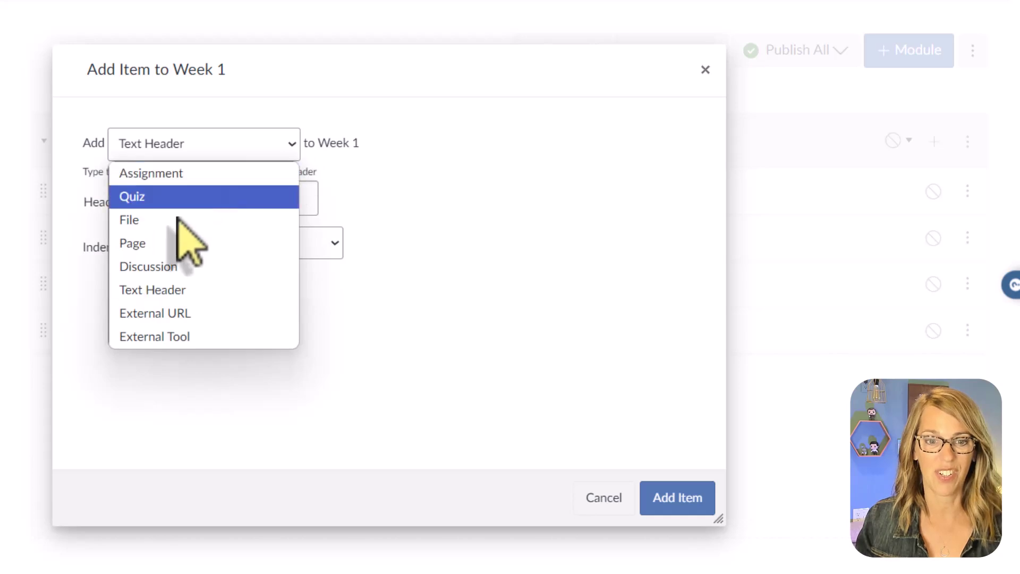
click(175, 240)
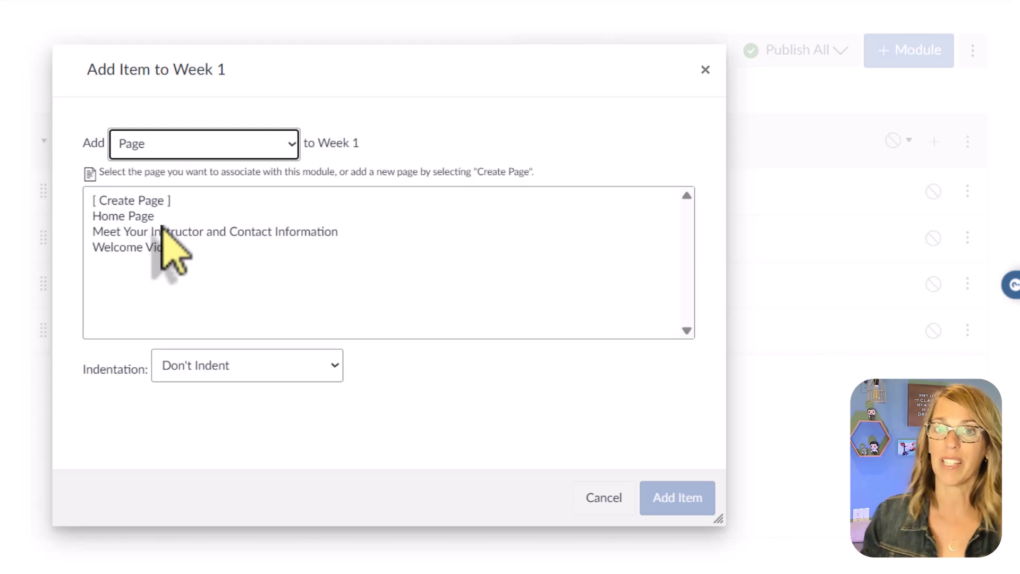
click(160, 202)
click(205, 378)
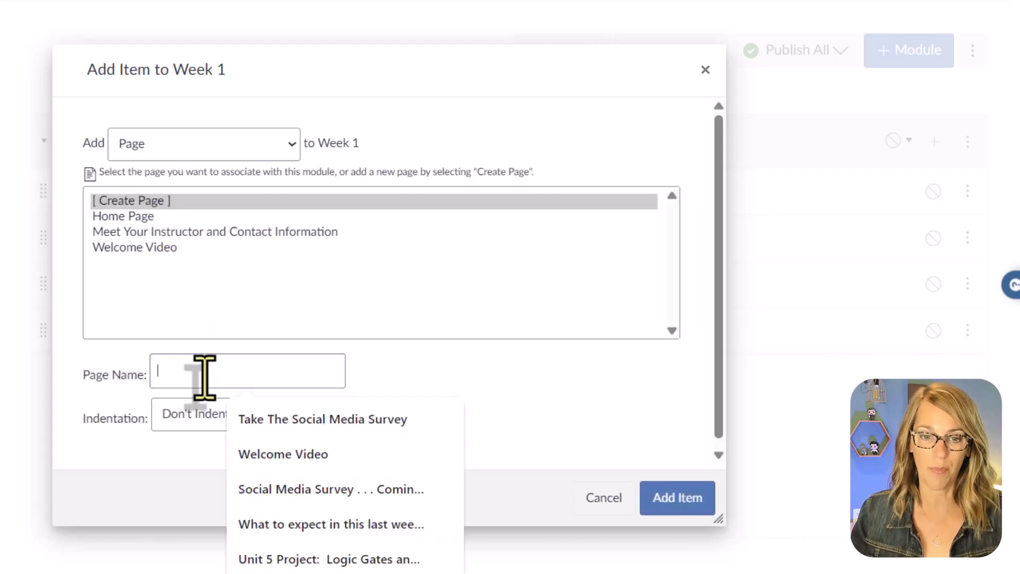
text(Homework)
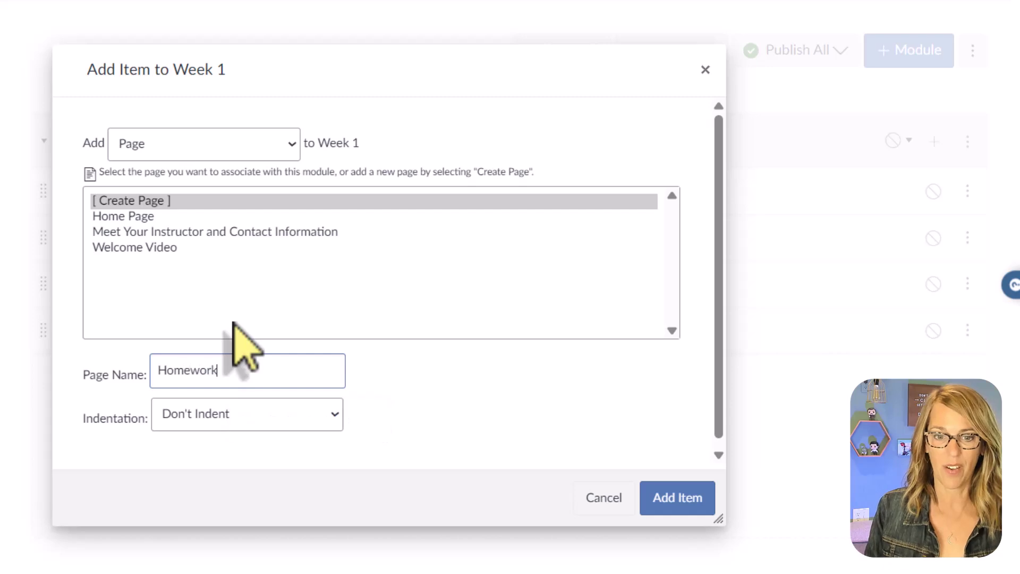
text( Help Videos)
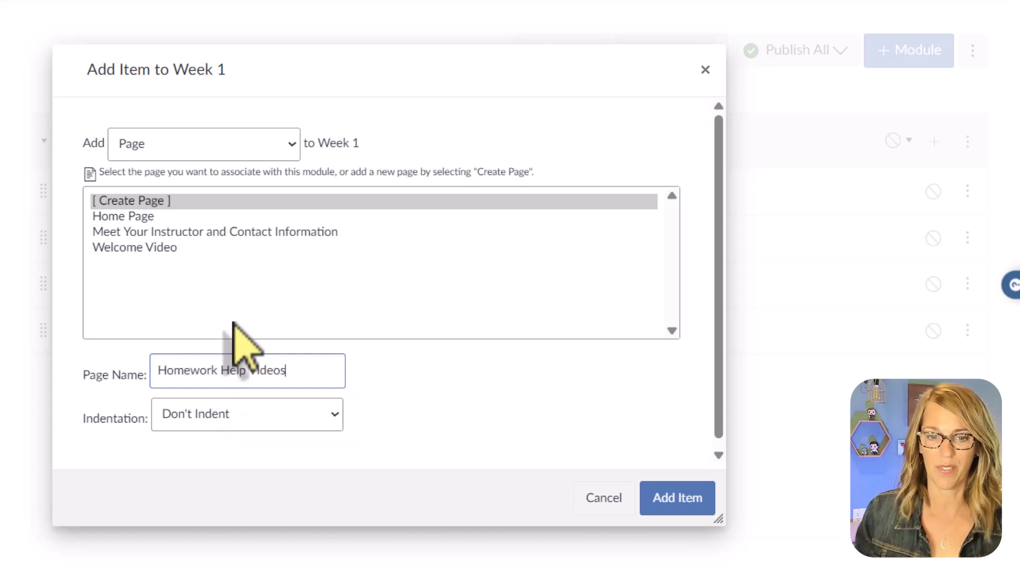
click(339, 416)
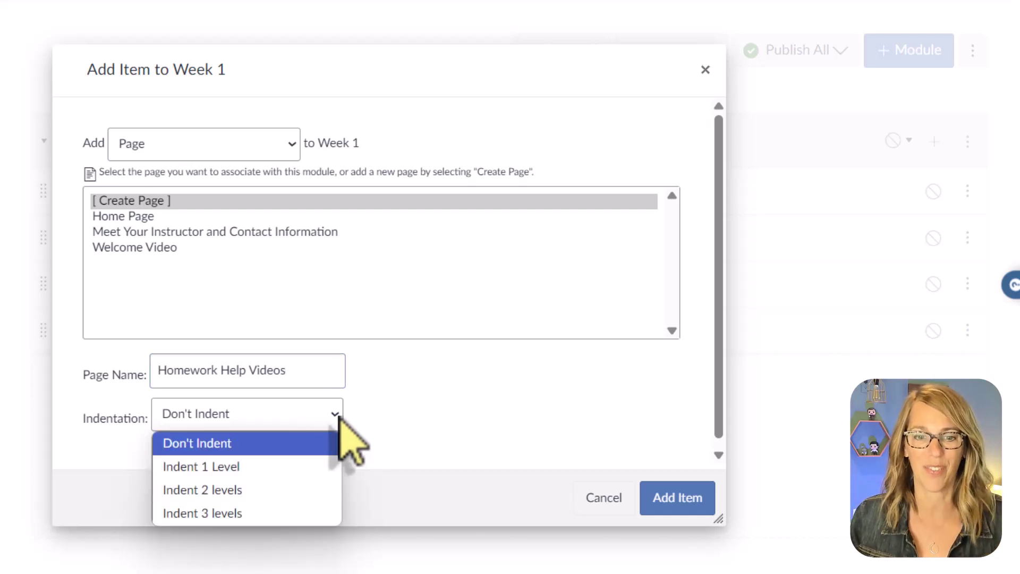
click(278, 466)
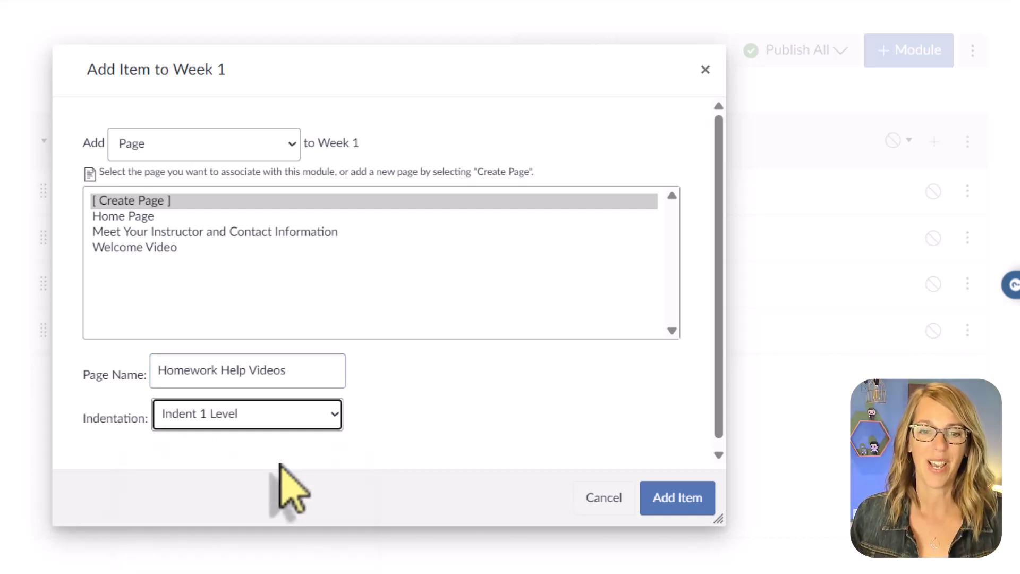
click(702, 505)
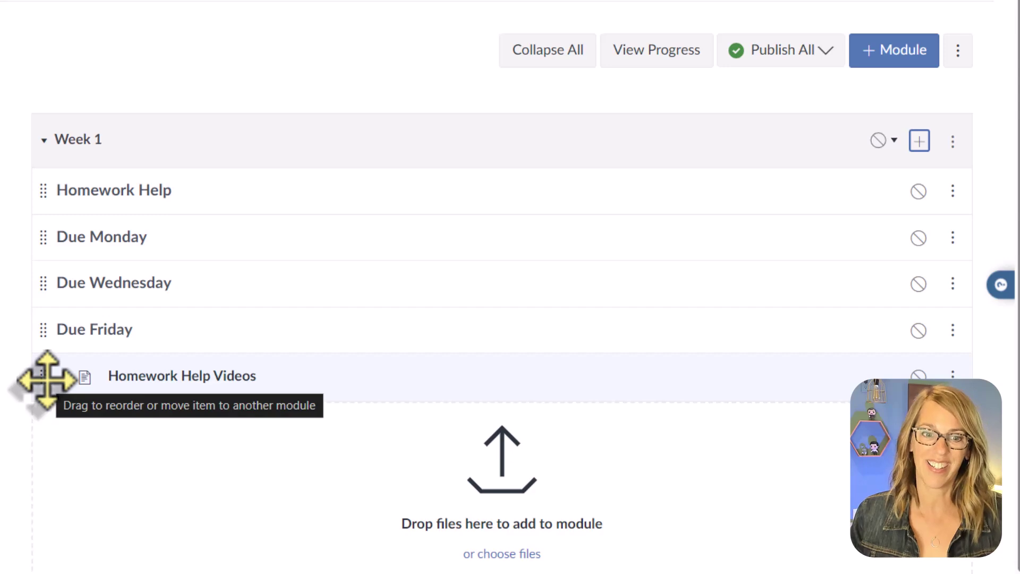
drag(46, 380, 44, 236)
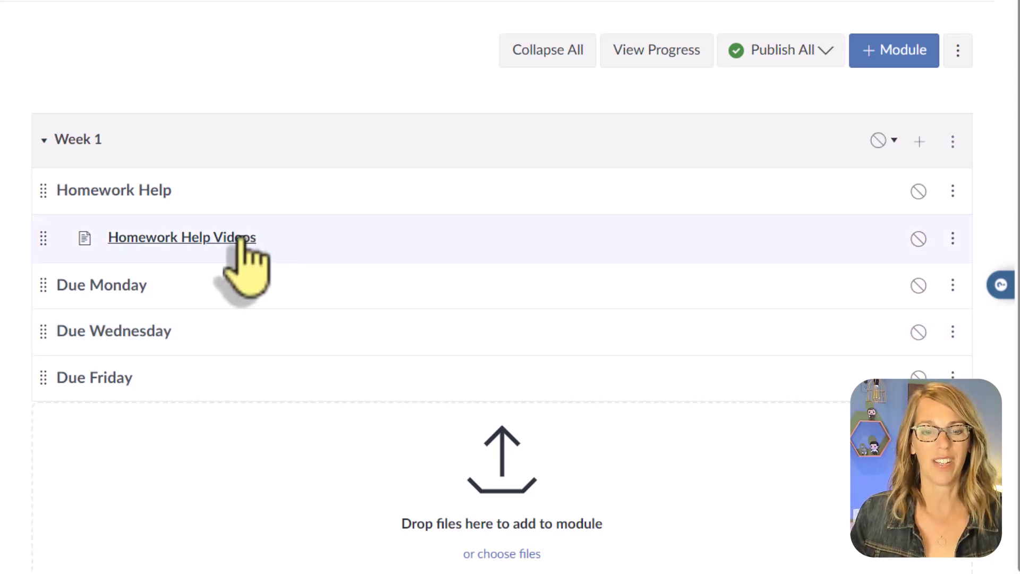
- View the "Homework Help Videos" page in its editor and return to the course's modules without saving
click(242, 238)
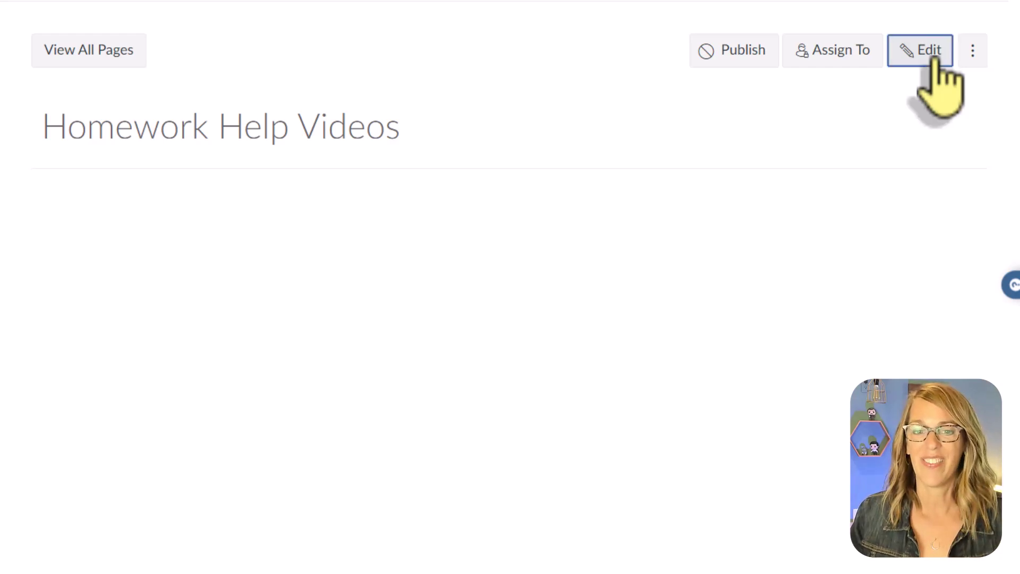
click(936, 59)
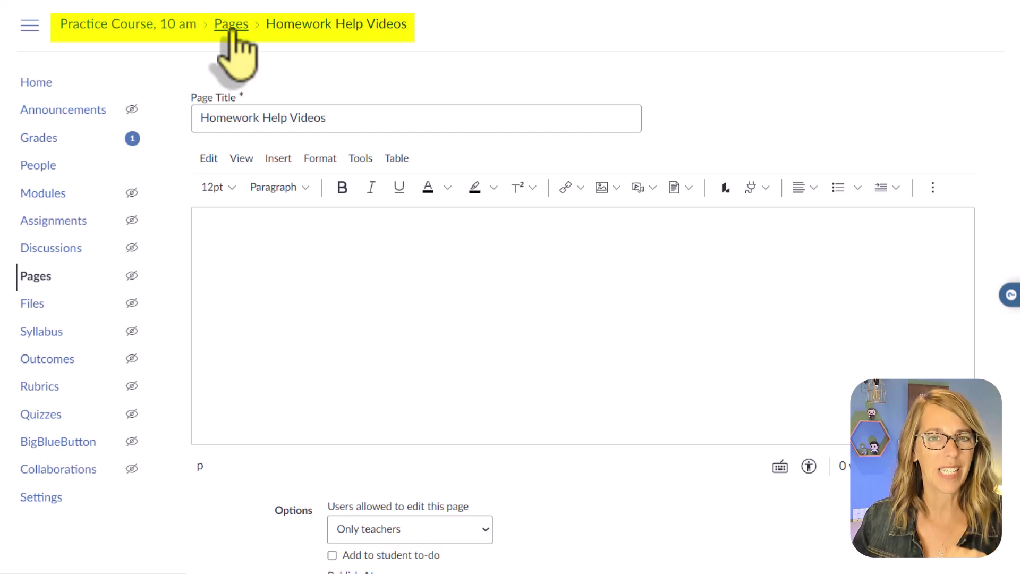
click(51, 197)
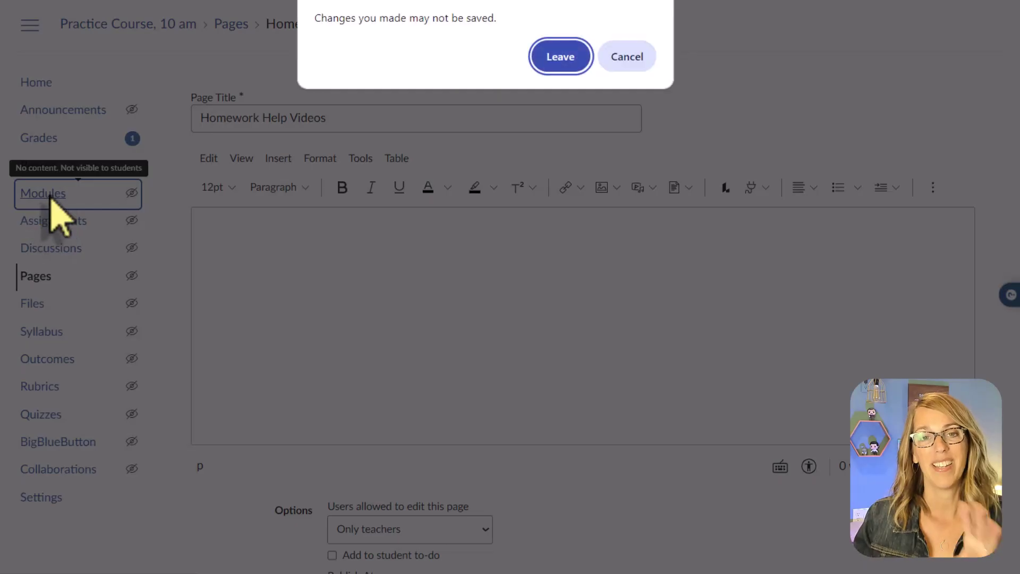
click(564, 63)
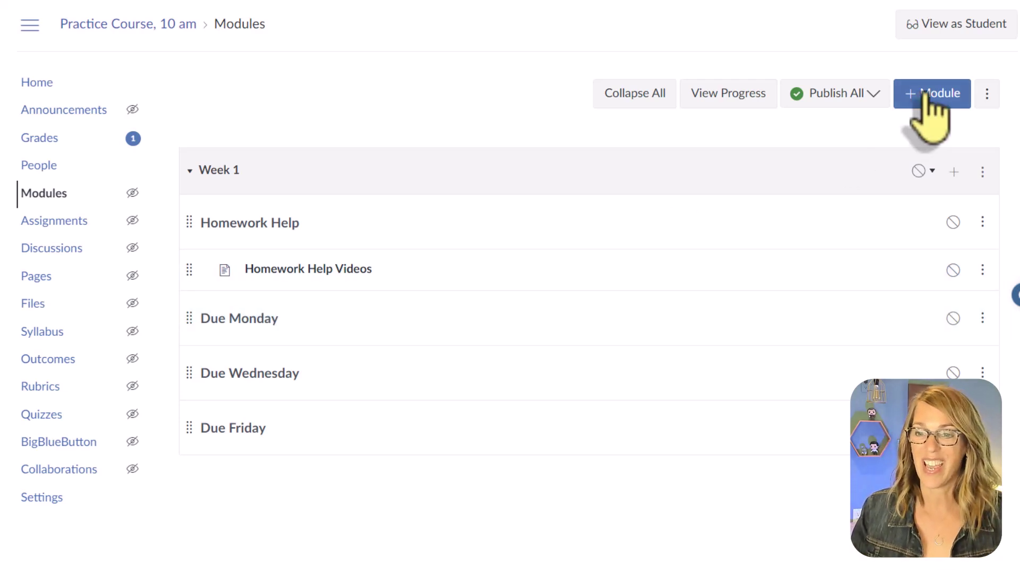
- Begin adding an item to the Week 1 module as a newly created page
click(955, 172)
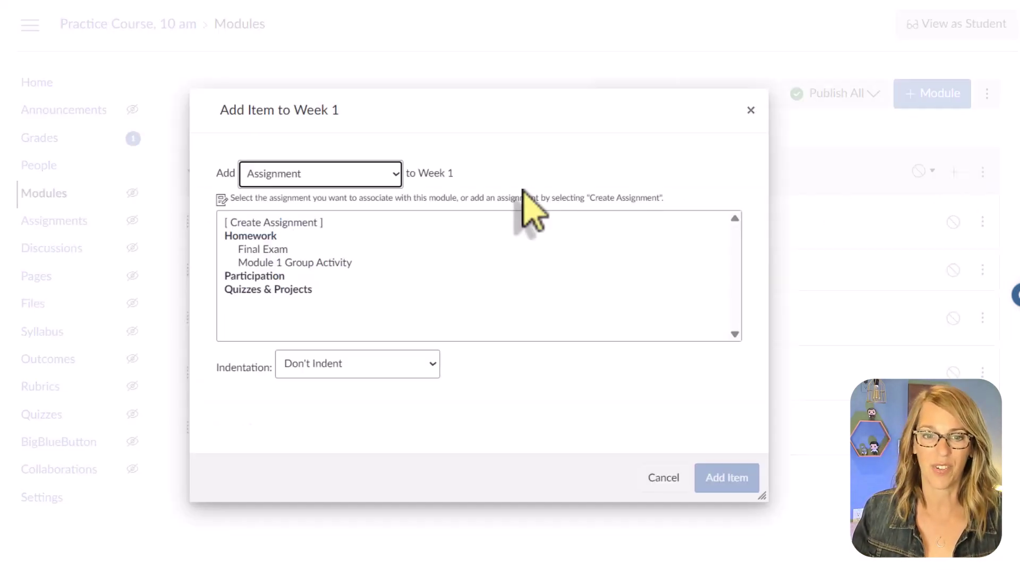
click(396, 175)
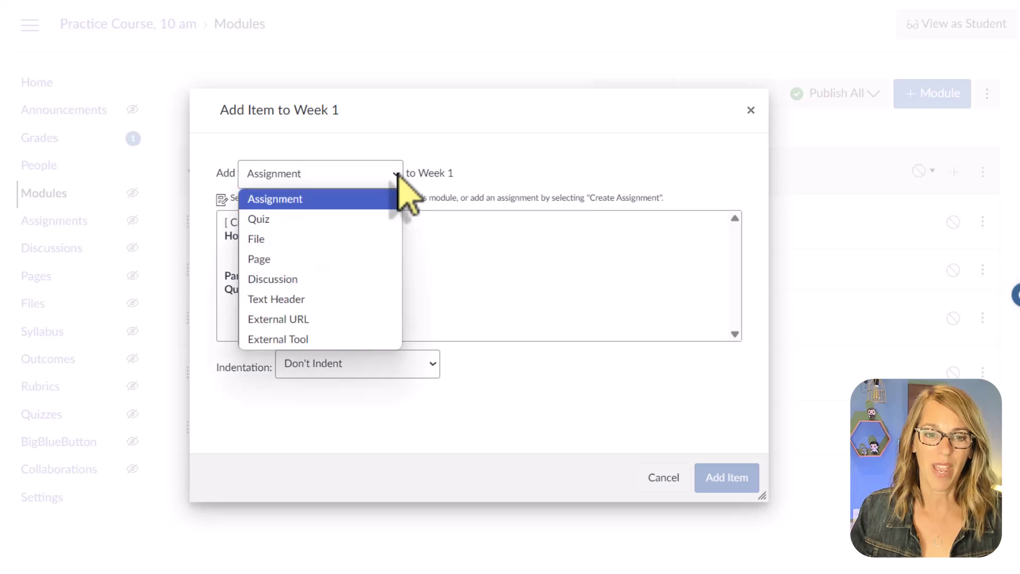
click(287, 259)
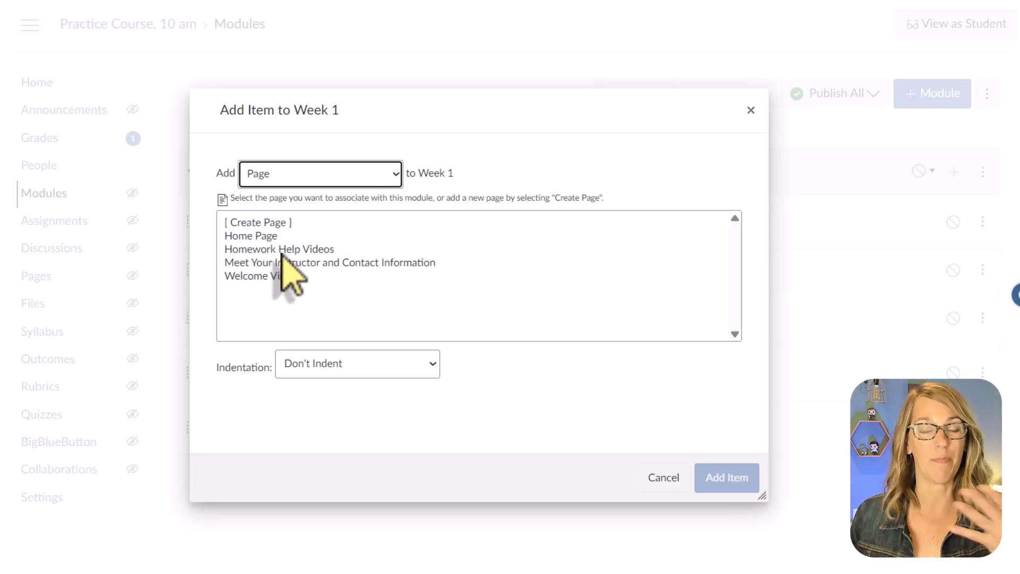
click(283, 223)
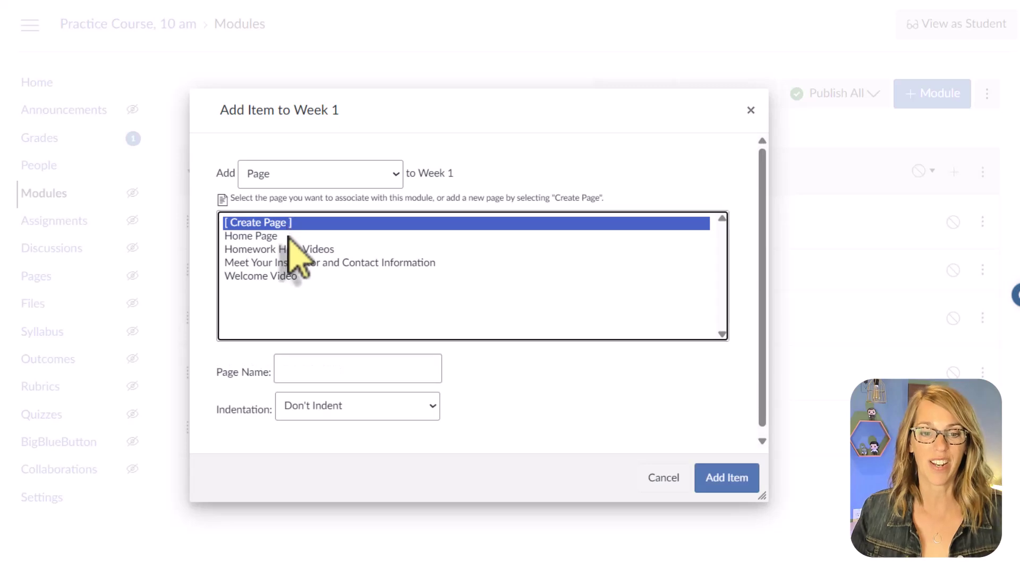
click(323, 369)
text(Homework)
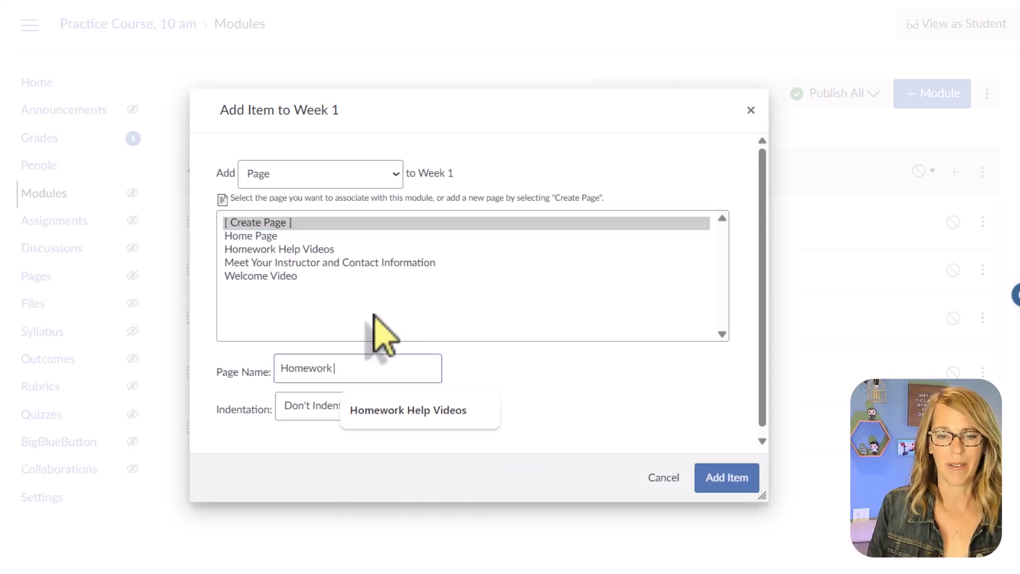
key(BackSpace)
key(BackSpace)
key(BackSpace)
key(BackSpace)
key(BackSpace)
key(BackSpace)
key(BackSpace)
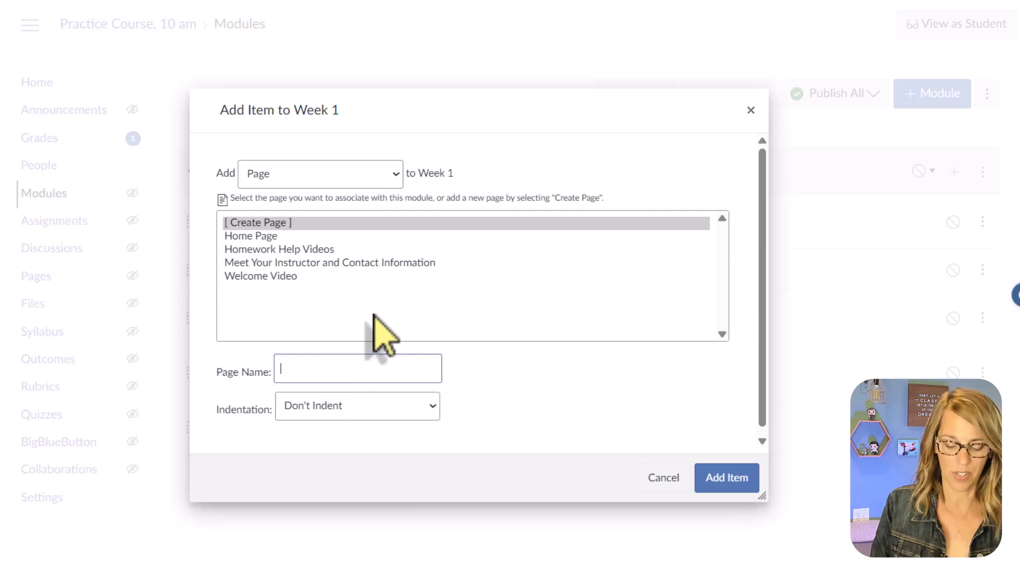
- Name the new page "Unit 1a Homework Video", add it indented one level, and place it beneath the "Due Monday" header
text(Unit 1a Homework Video)
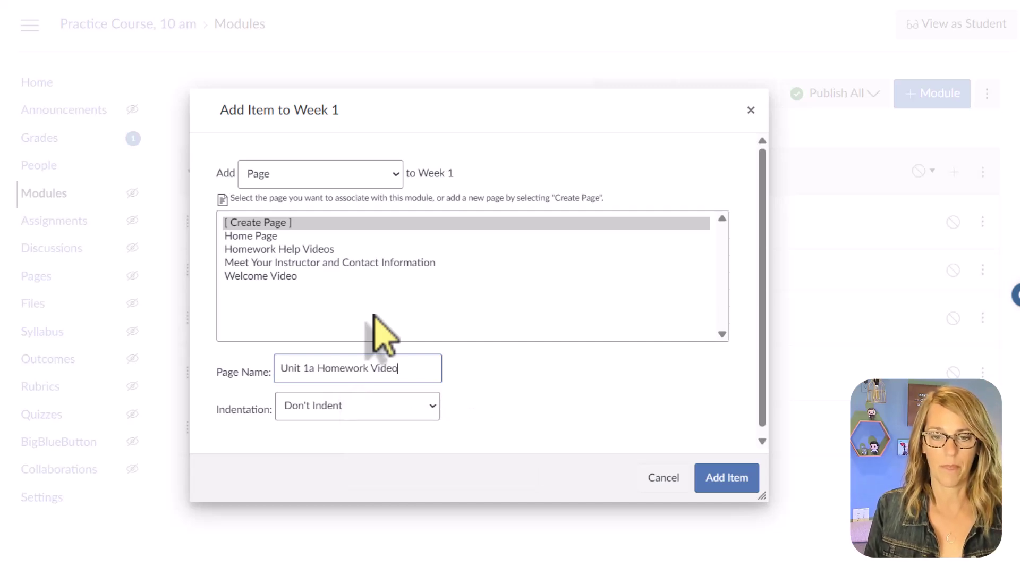
click(432, 407)
click(377, 450)
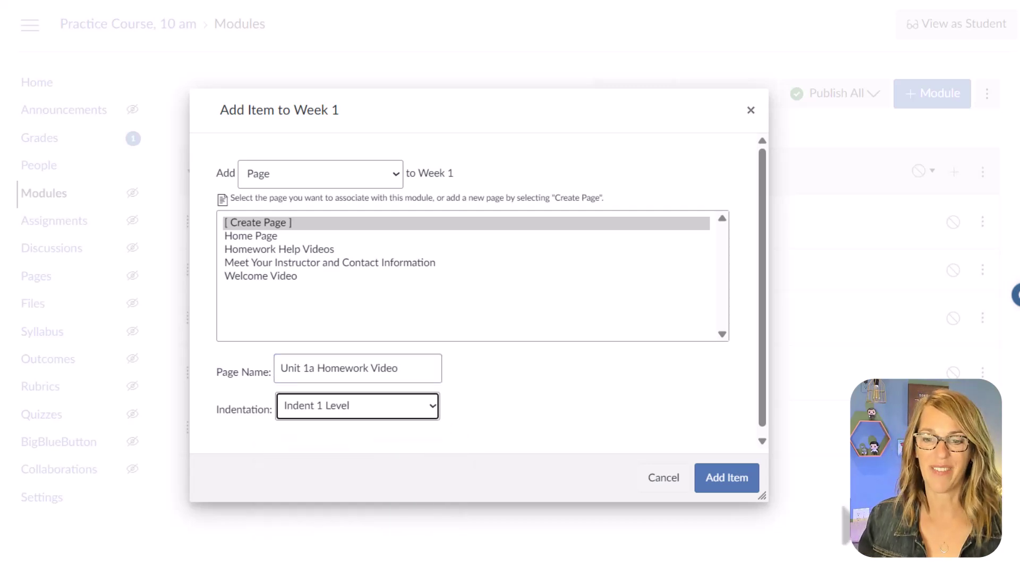
click(736, 478)
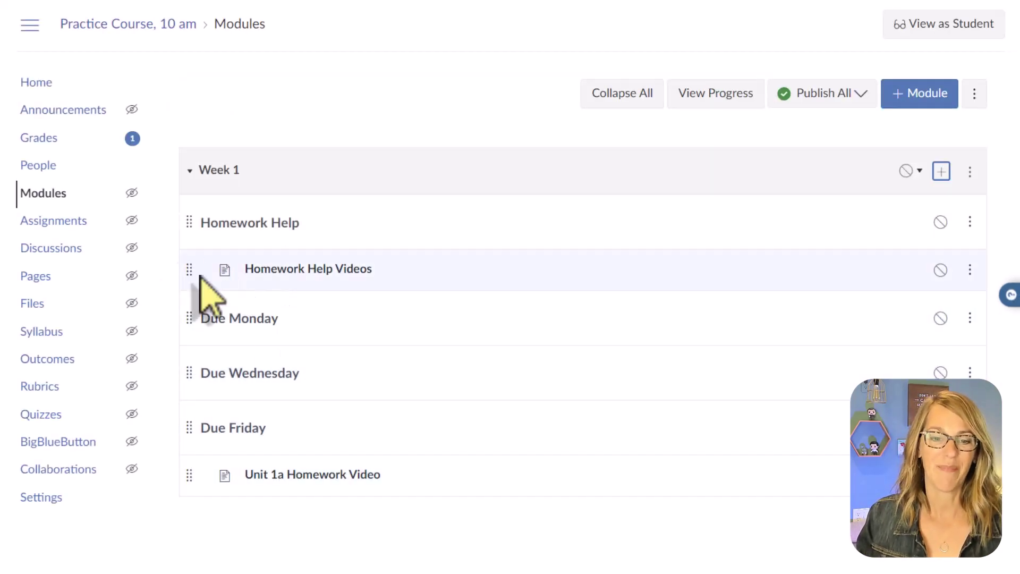
drag(186, 478, 222, 369)
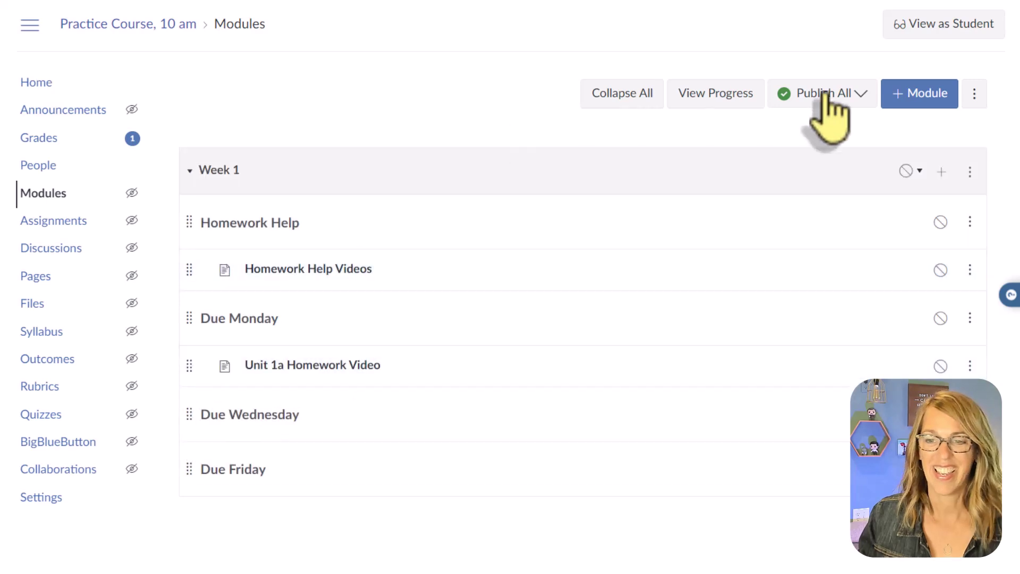
- Begin adding a newly created assignment named "1a Homework" to the Week 1 module
click(942, 171)
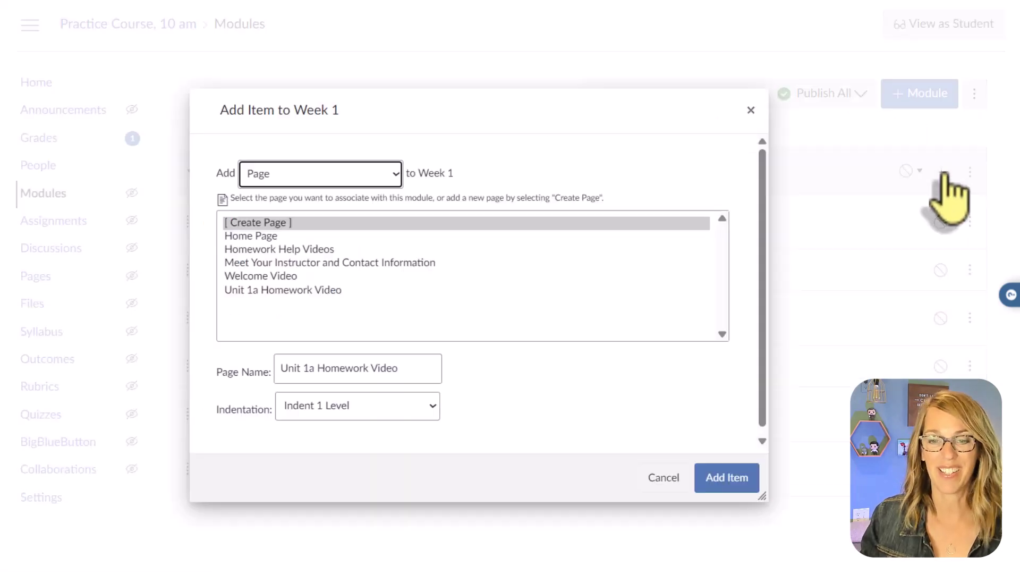
click(396, 175)
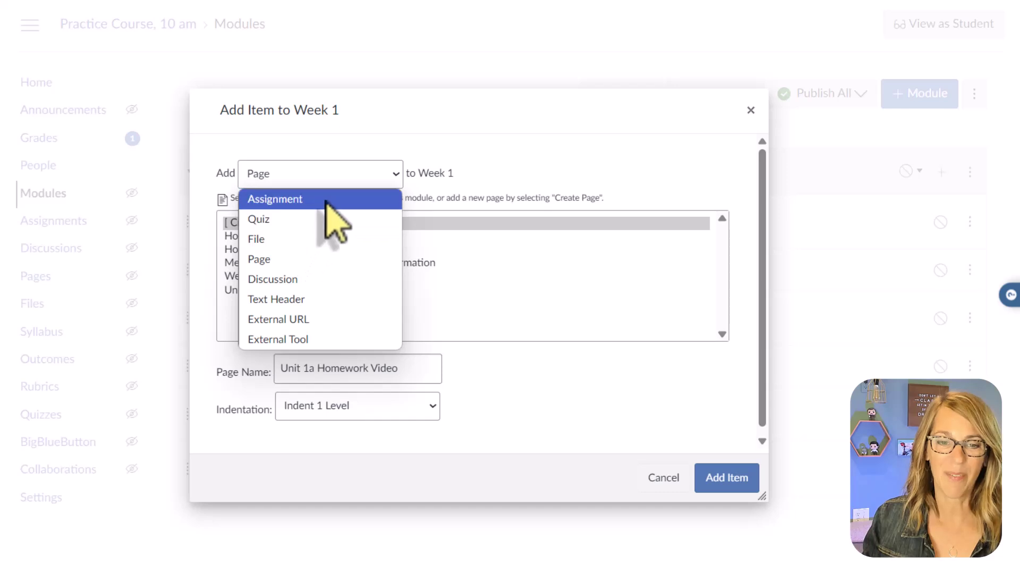
click(327, 200)
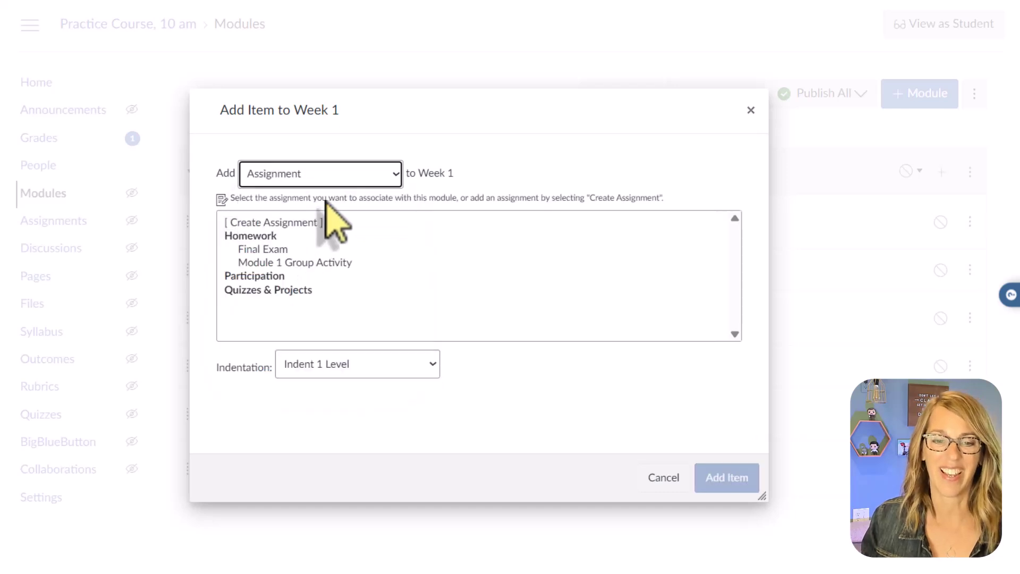
click(298, 222)
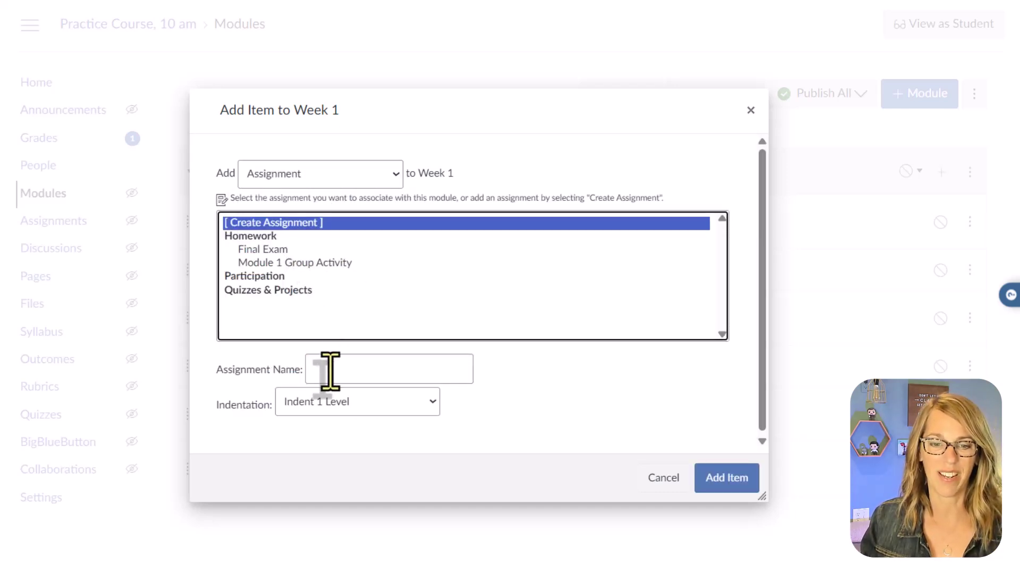
click(331, 370)
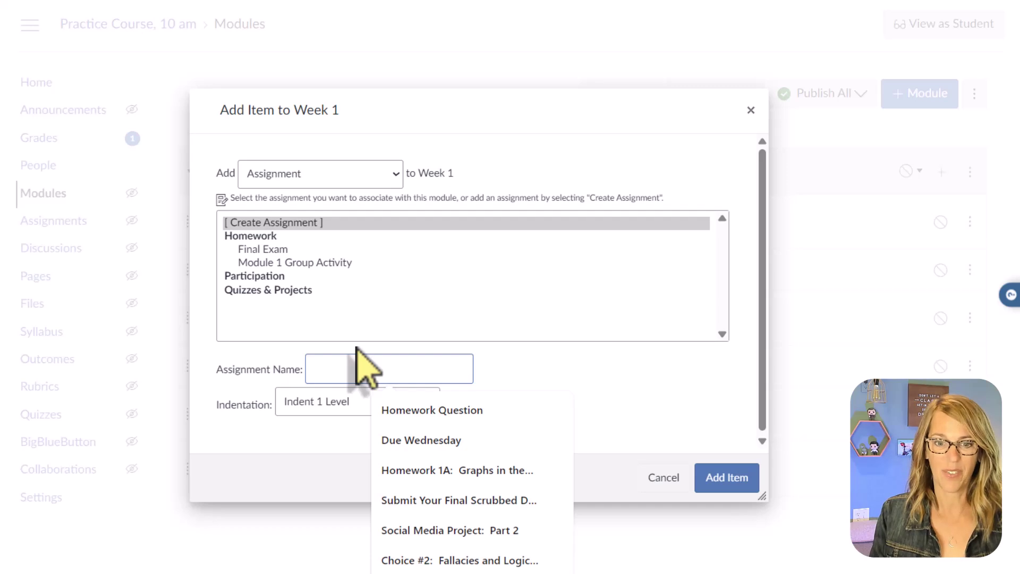
text(Uni)
key(BackSpace)
text(1a Homework)
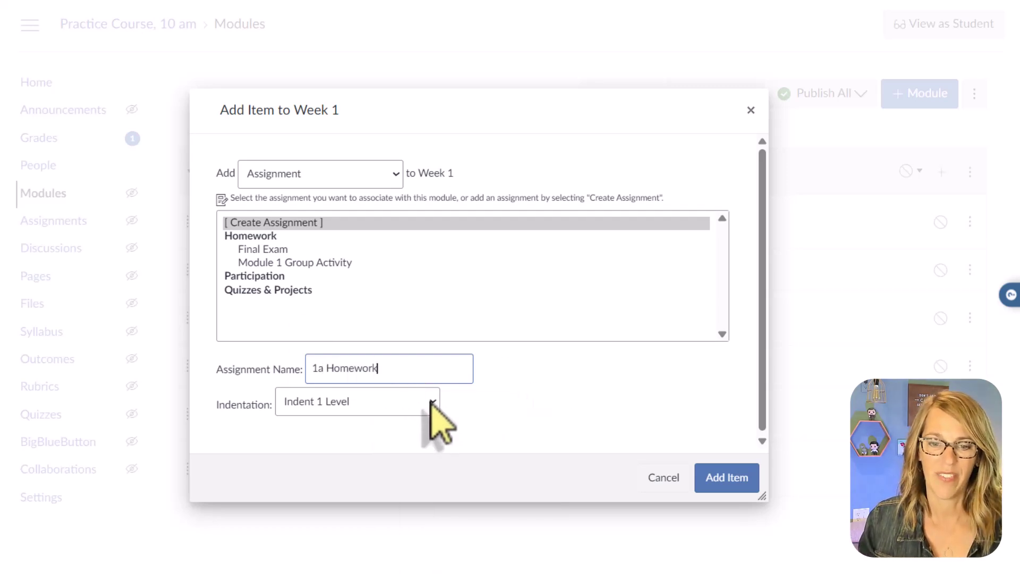
- Add the "1a Homework" assignment with one level of indentation and place it beneath the "Due Wednesday" header
click(422, 406)
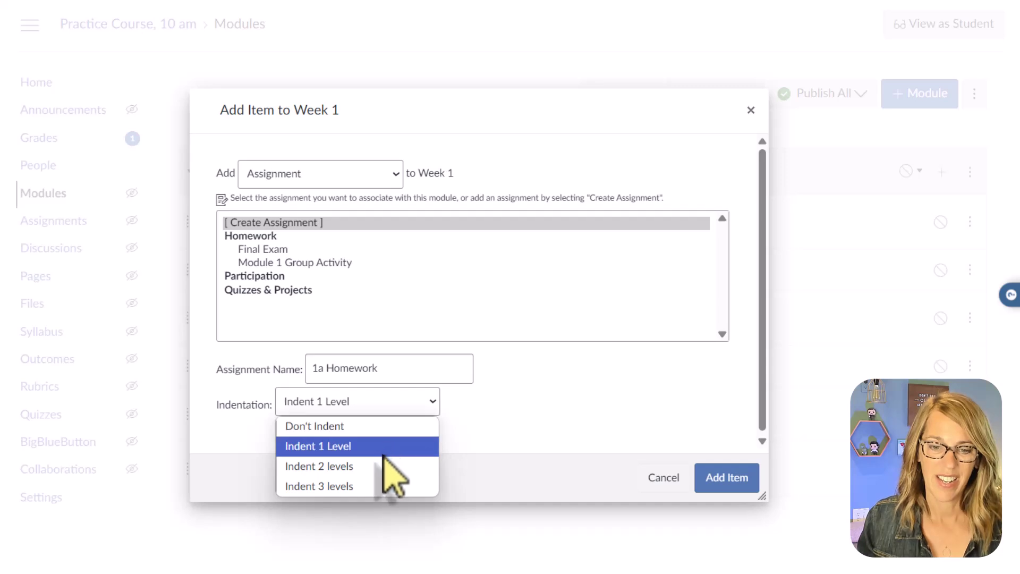
click(395, 466)
click(434, 402)
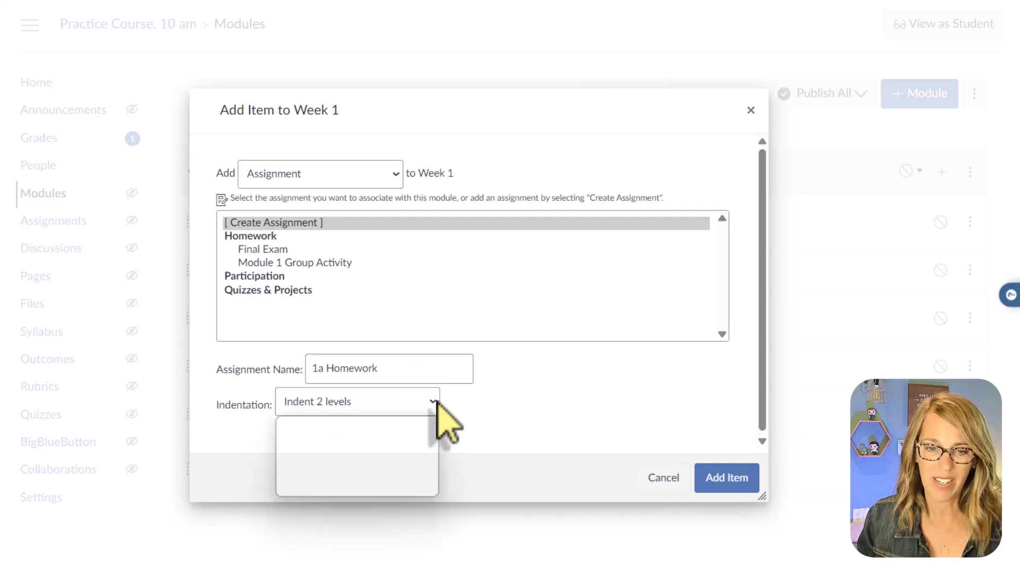
click(366, 444)
click(721, 478)
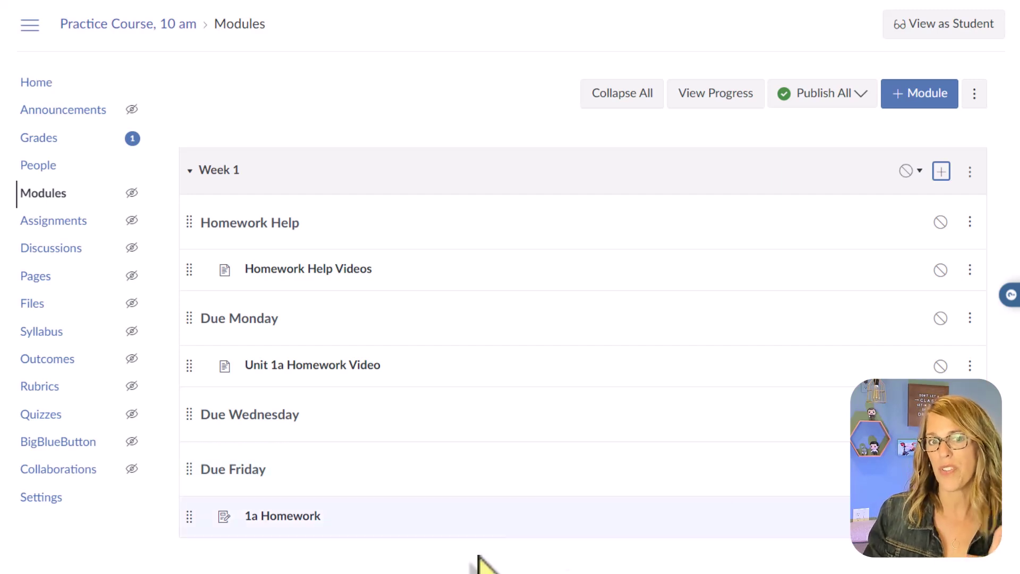
drag(189, 518, 205, 474)
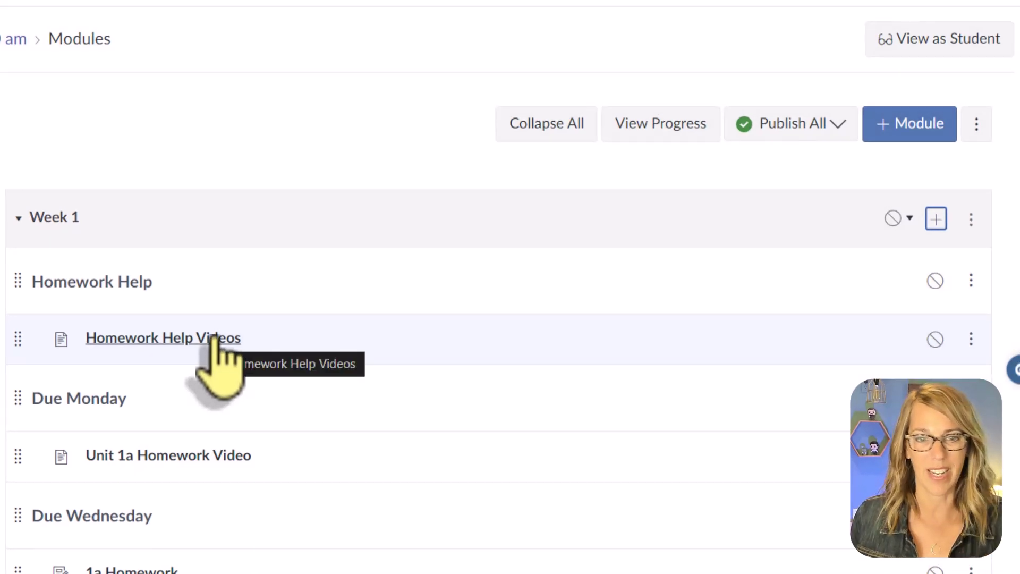
- Publish only the Week 1 module itself, without its items
click(897, 223)
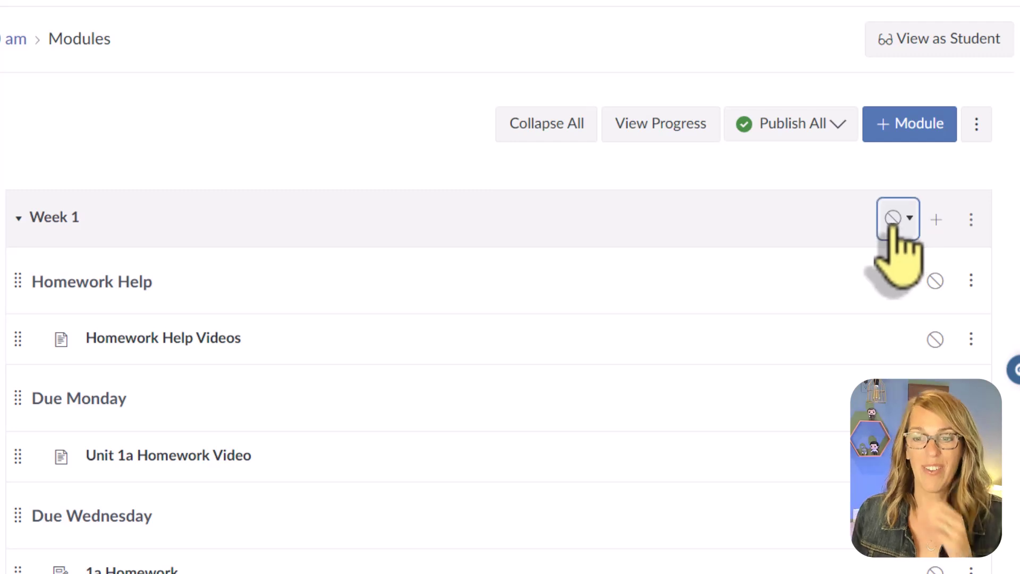
click(897, 219)
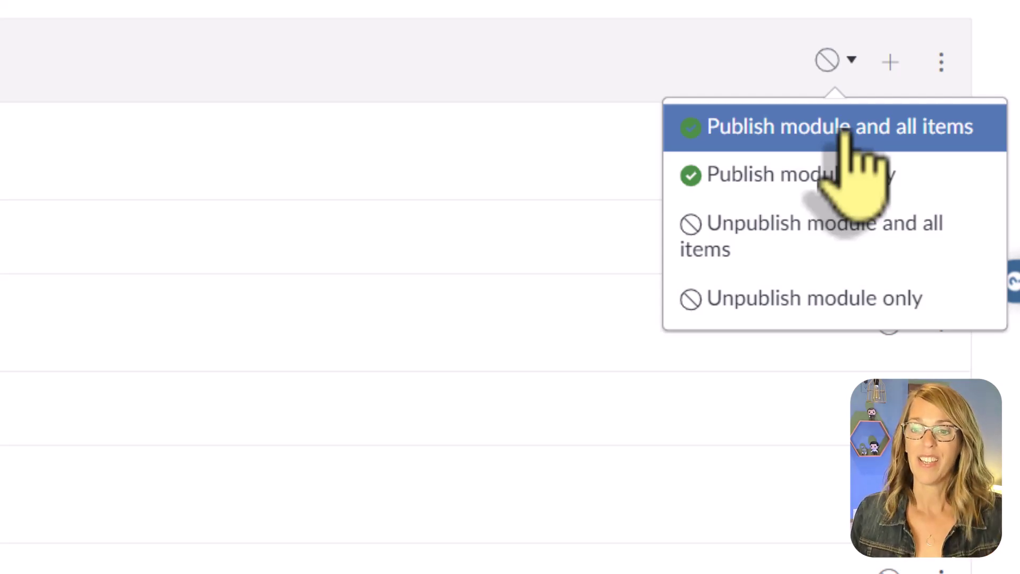
click(848, 172)
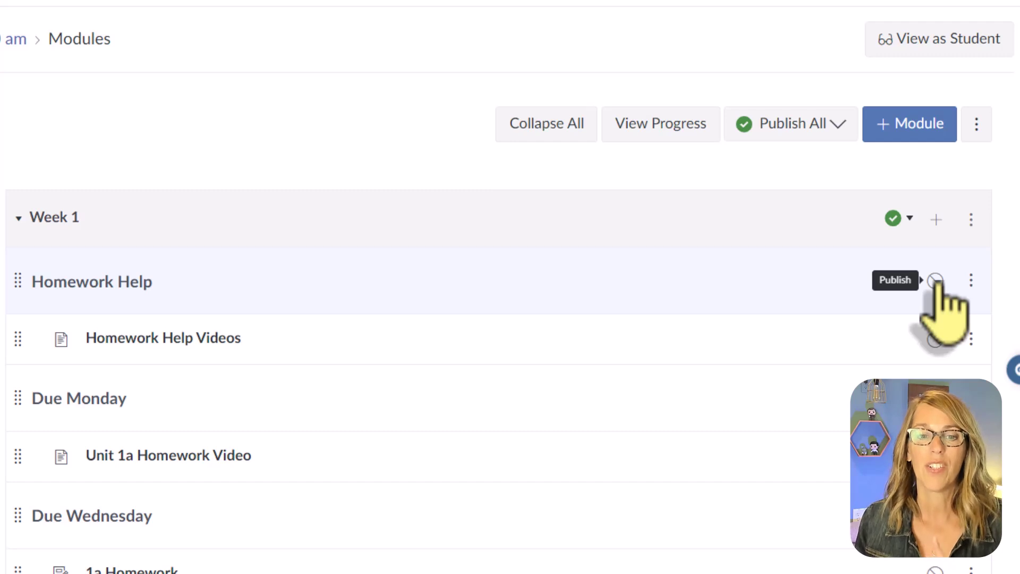
- Publish the "Homework Help" and "Due Monday" headers with the page beneath each, and unpublish the "Module 1 Group Activity" assignment
click(935, 280)
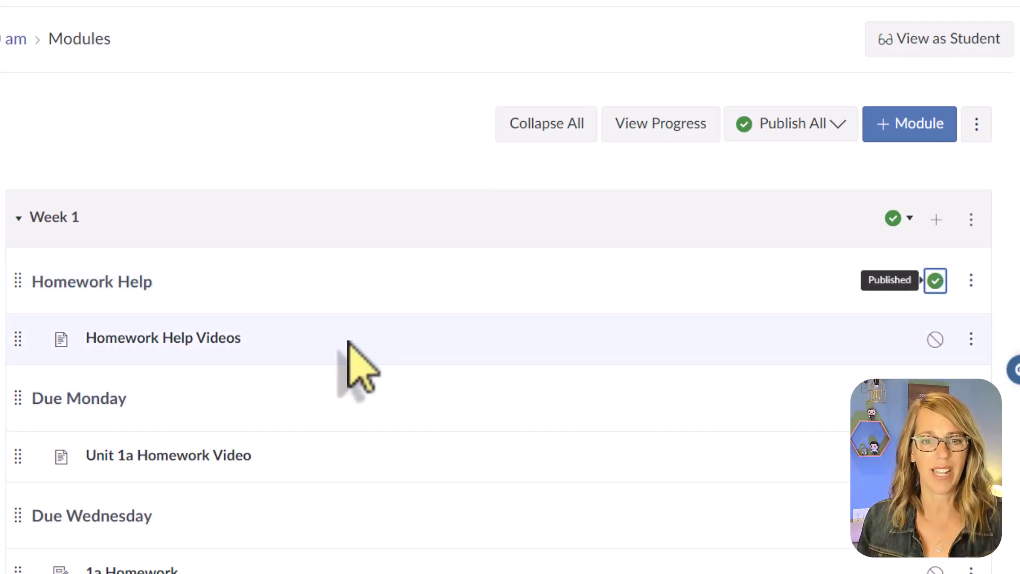
click(934, 339)
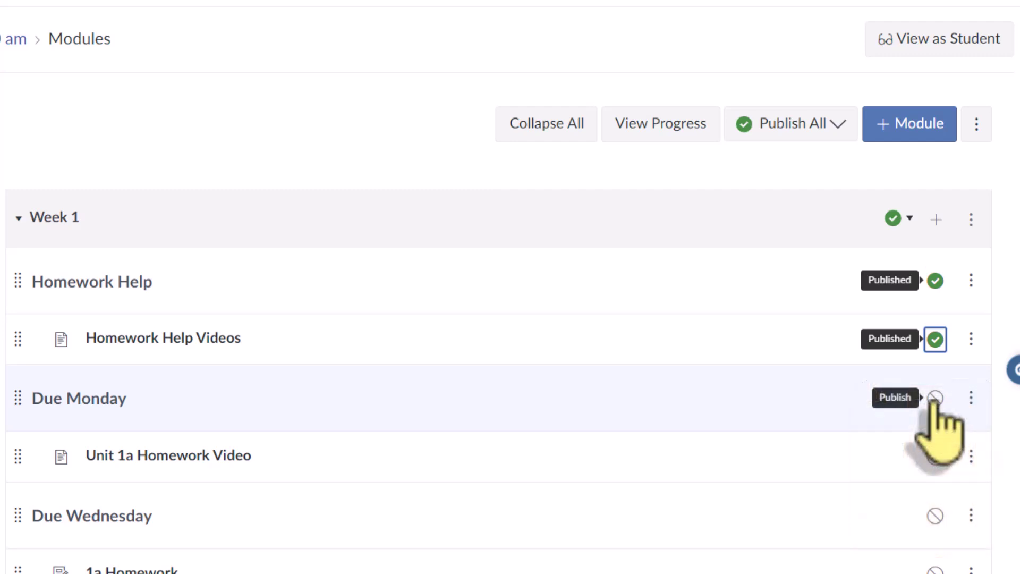
click(935, 397)
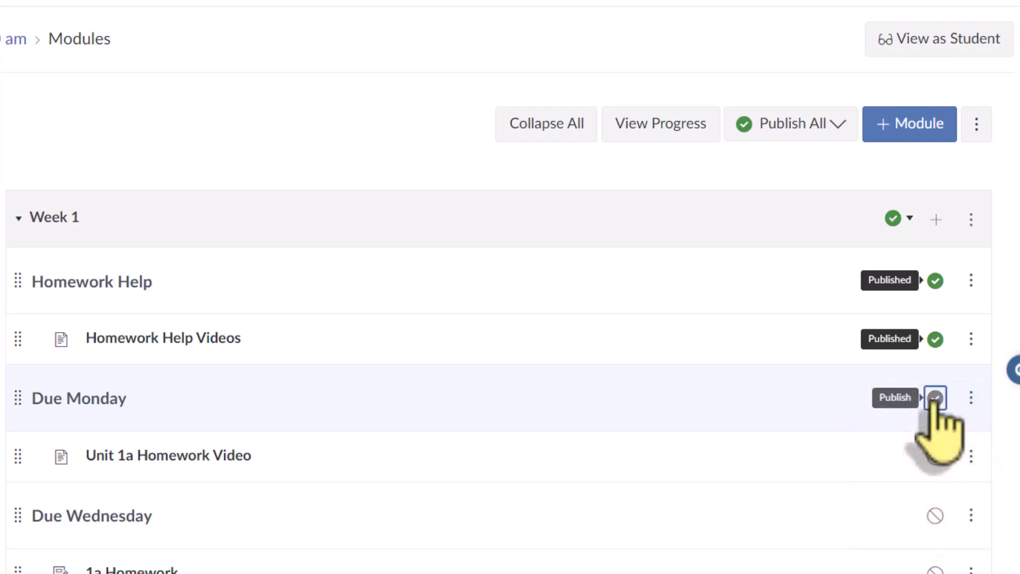
click(934, 456)
scroll(690, 473, down, 3)
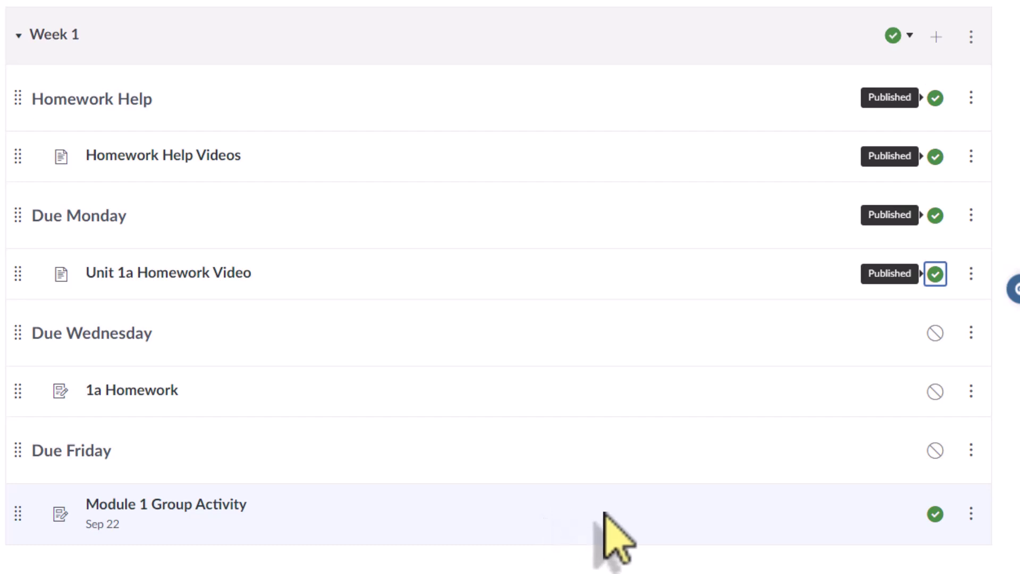
click(937, 522)
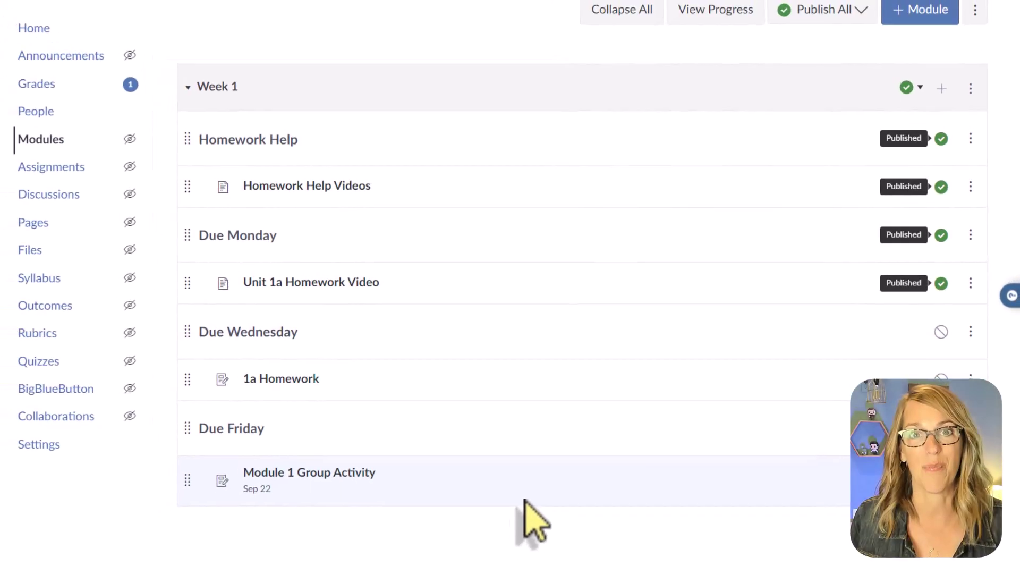
- Check the Week 1 module as a student sees it, and leave Student View
scroll(526, 502, up, 2)
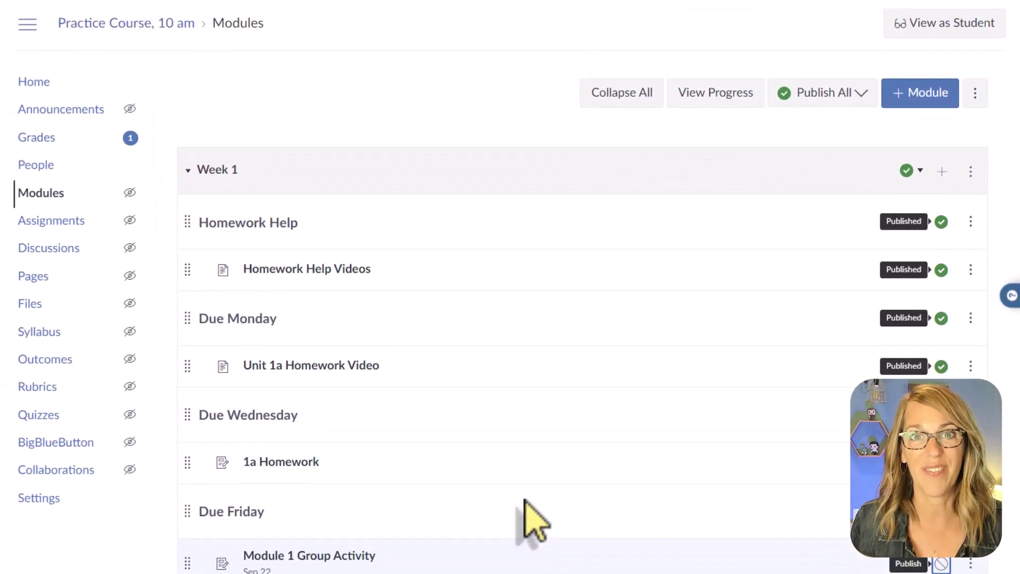
click(973, 28)
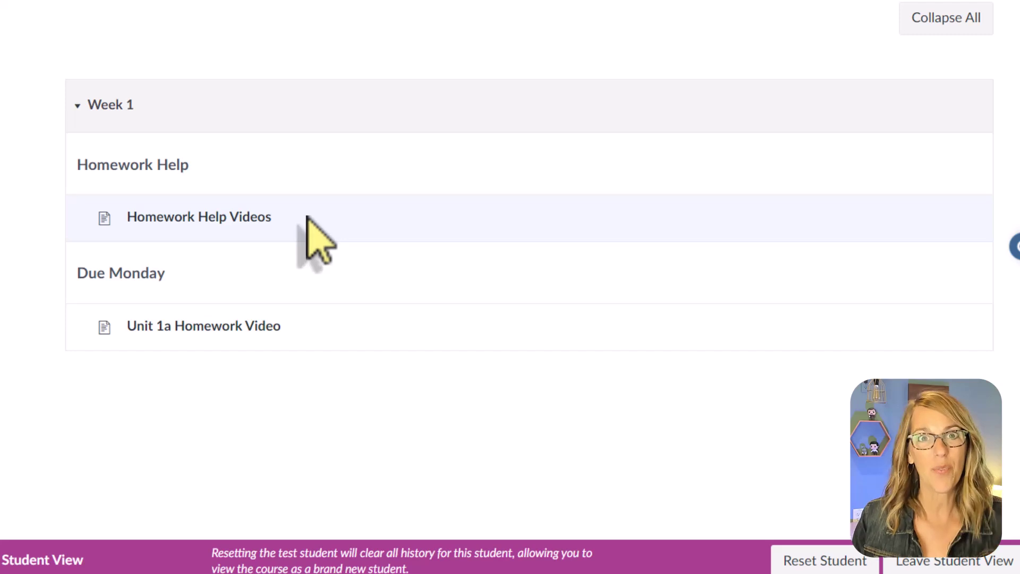
click(982, 567)
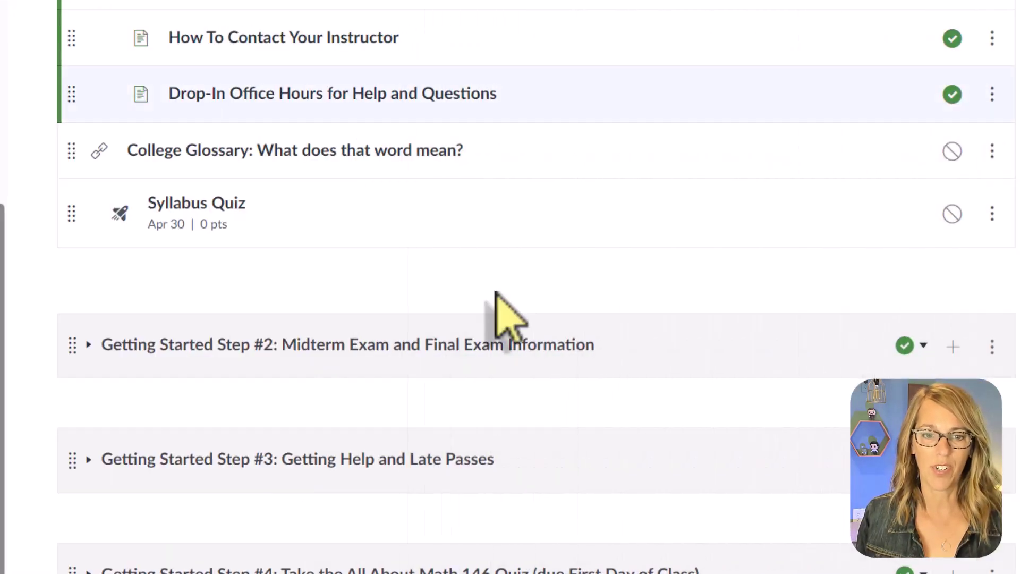
scroll(377, 398, down, 8)
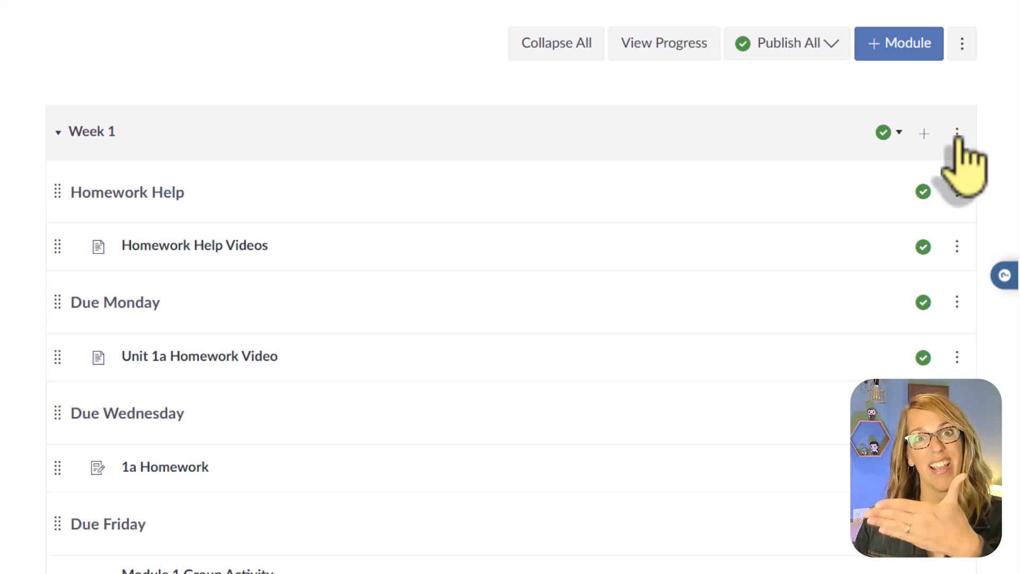
- Rename the Week 1 module "Week 1: Vocabulary (Week of Sept 10th)" and turn on its Lock Until option
click(956, 133)
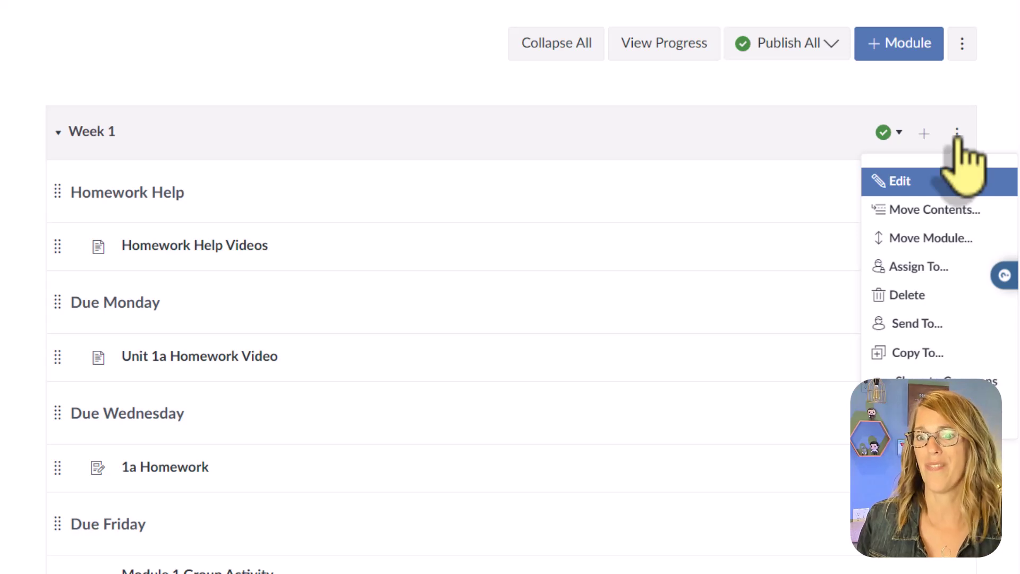
click(924, 181)
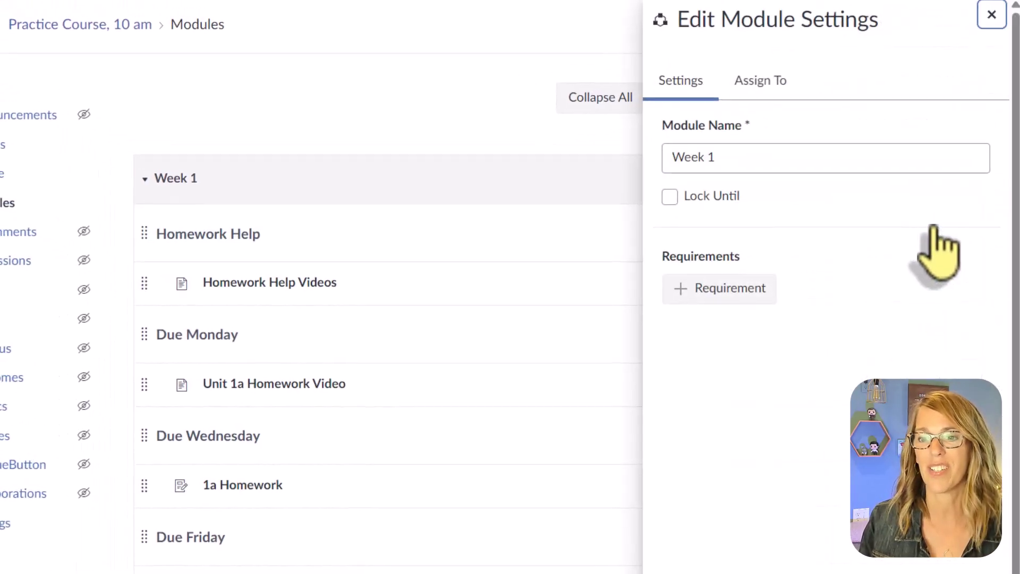
click(735, 160)
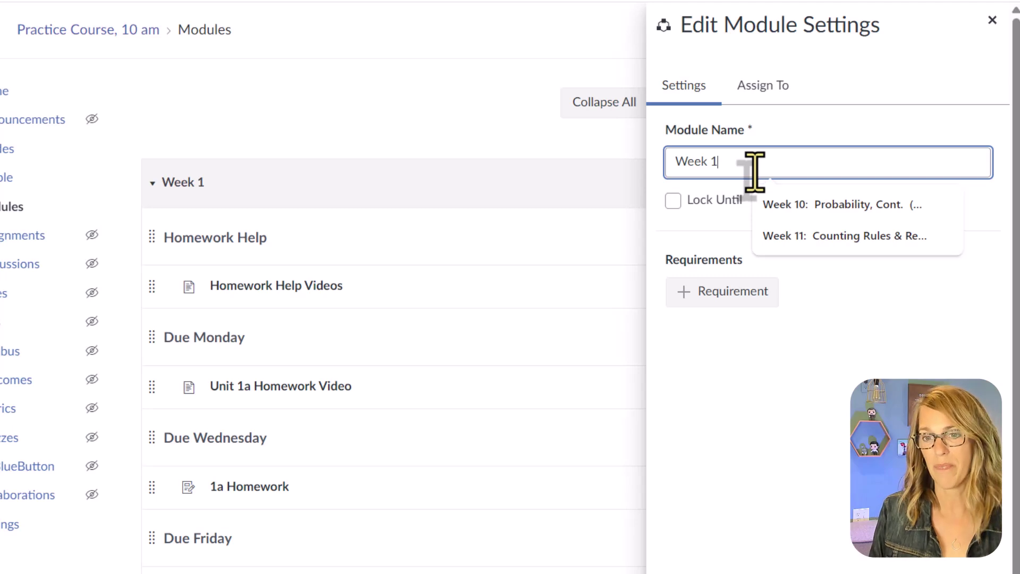
text(: Vocabul)
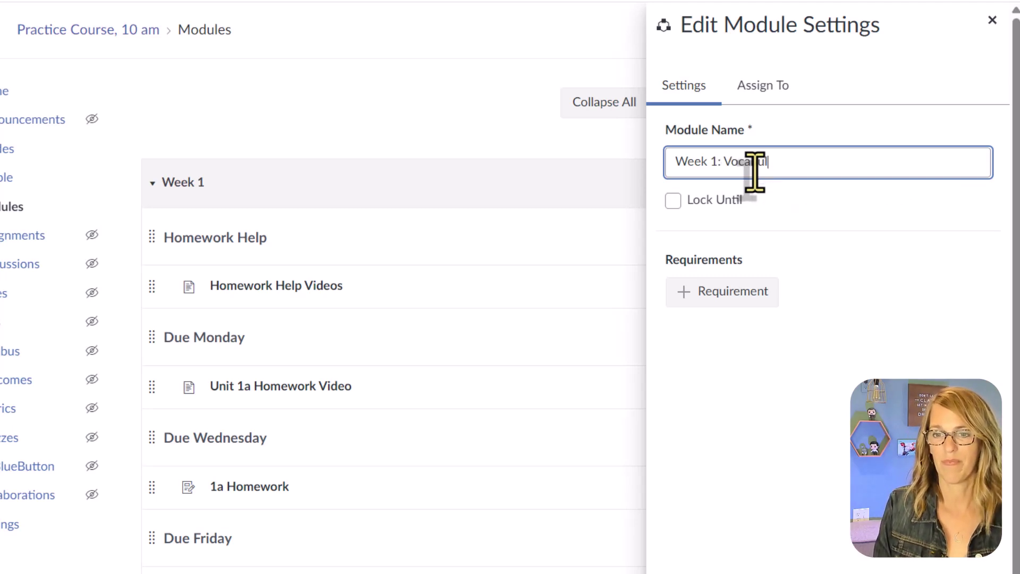
text(ary (Week of Sept 10th)
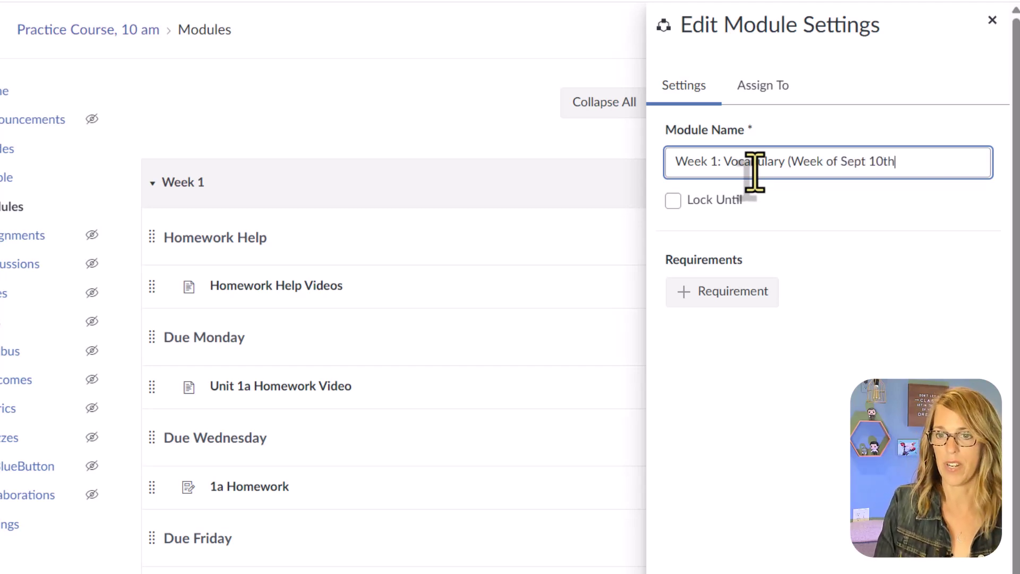
click(672, 201)
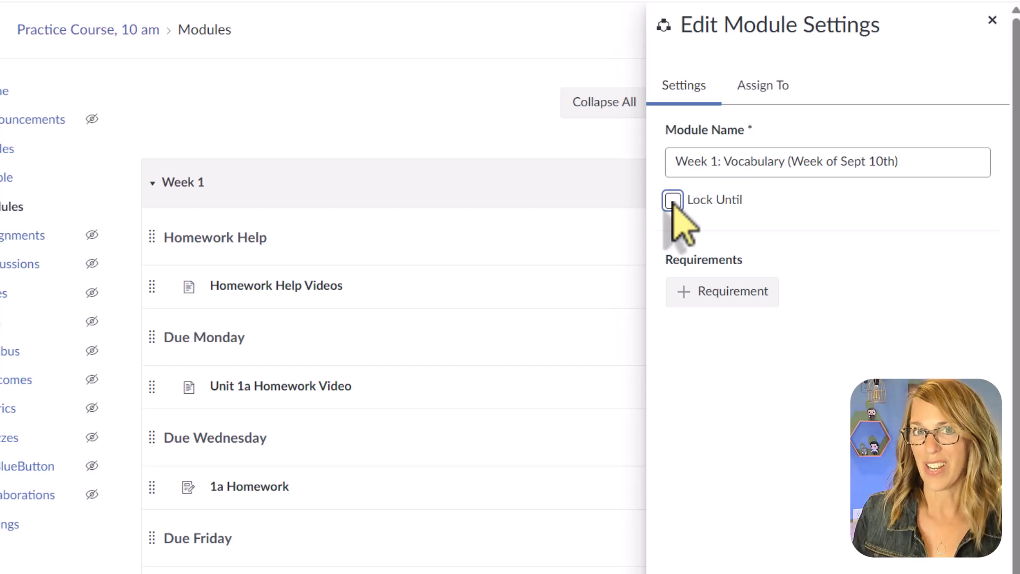
click(672, 202)
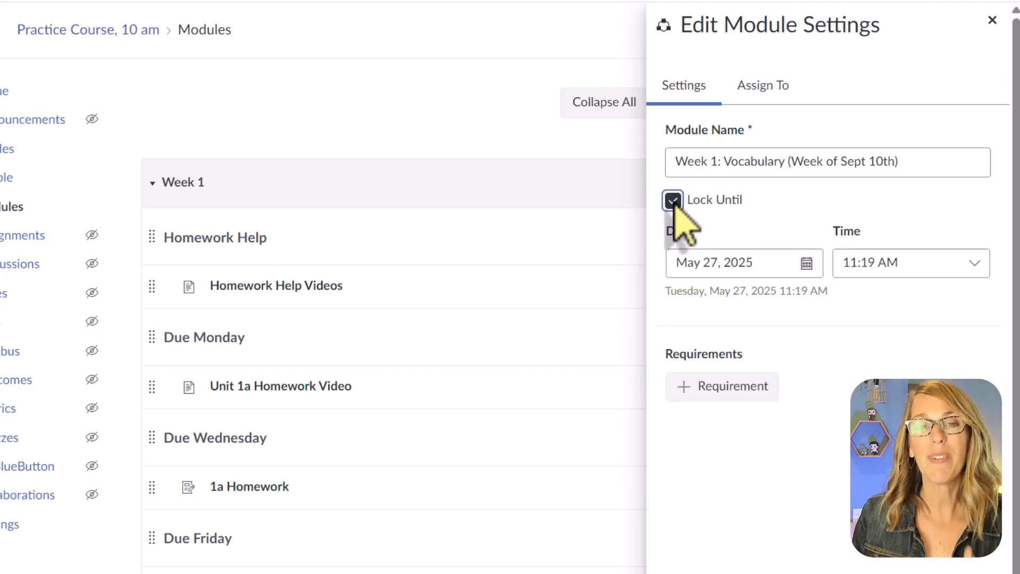
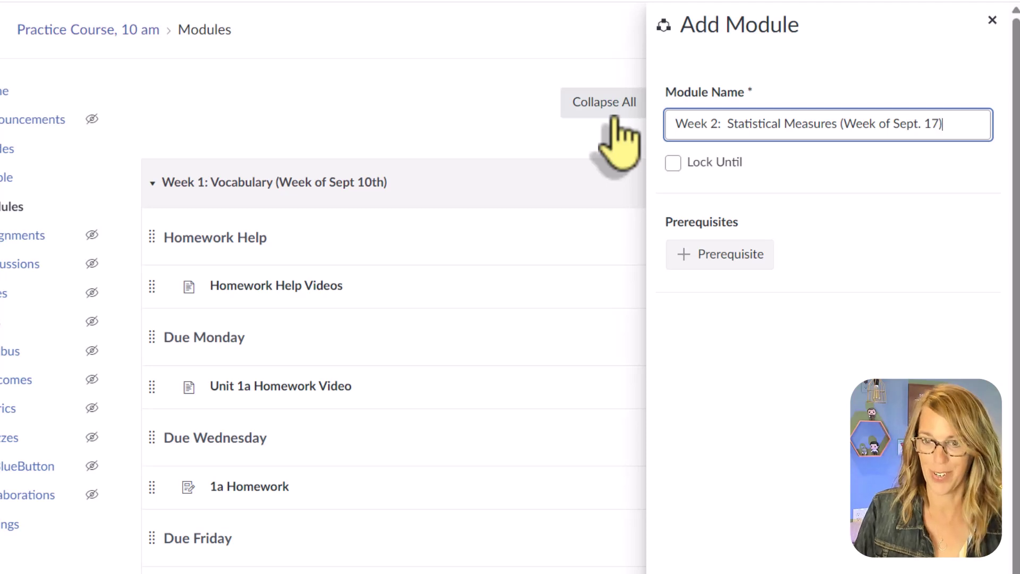
- Create the module "Week 2: Statistical Measures (Week of Sept. 17)" and add a "Homework Help" text header to it
key(Return)
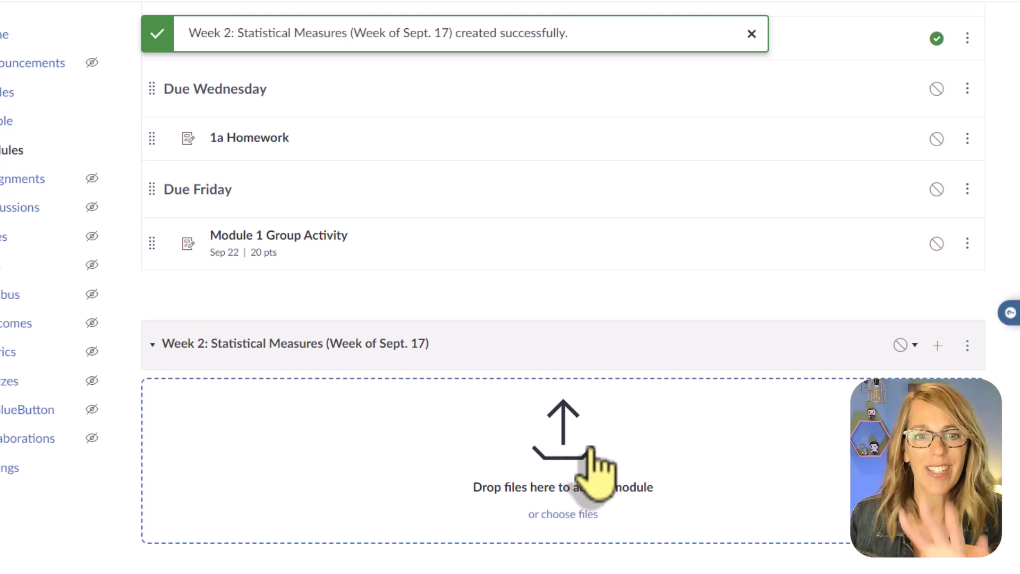
click(937, 346)
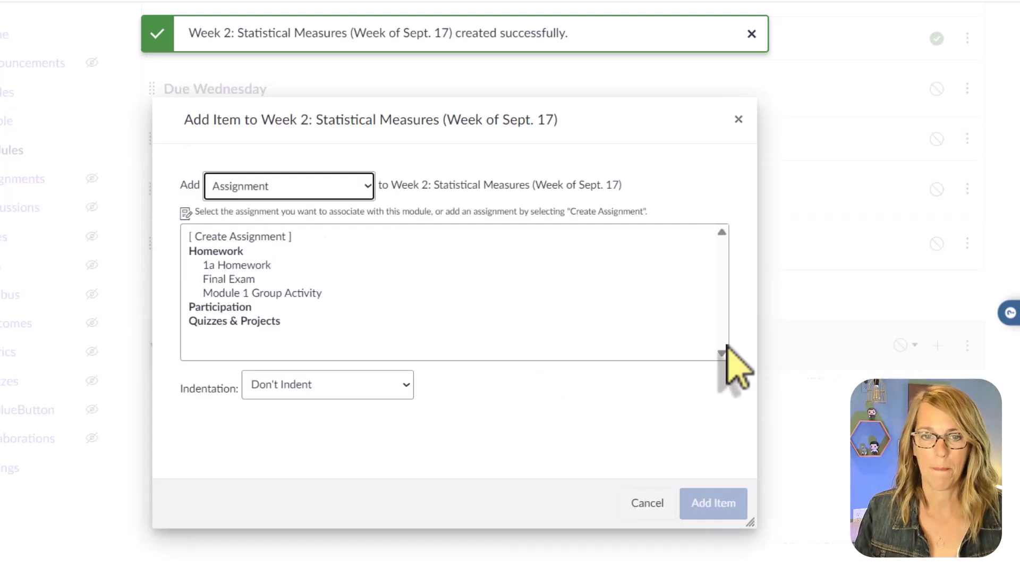
click(366, 185)
click(271, 239)
text(H)
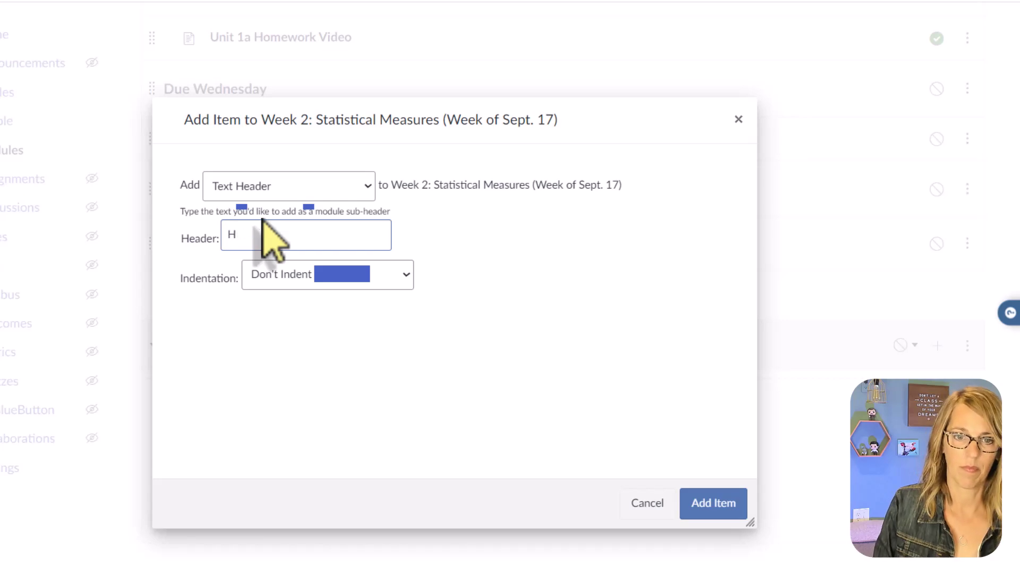
- Add a "Due Monday" text header without indentation to the Week 2 module
text(D)
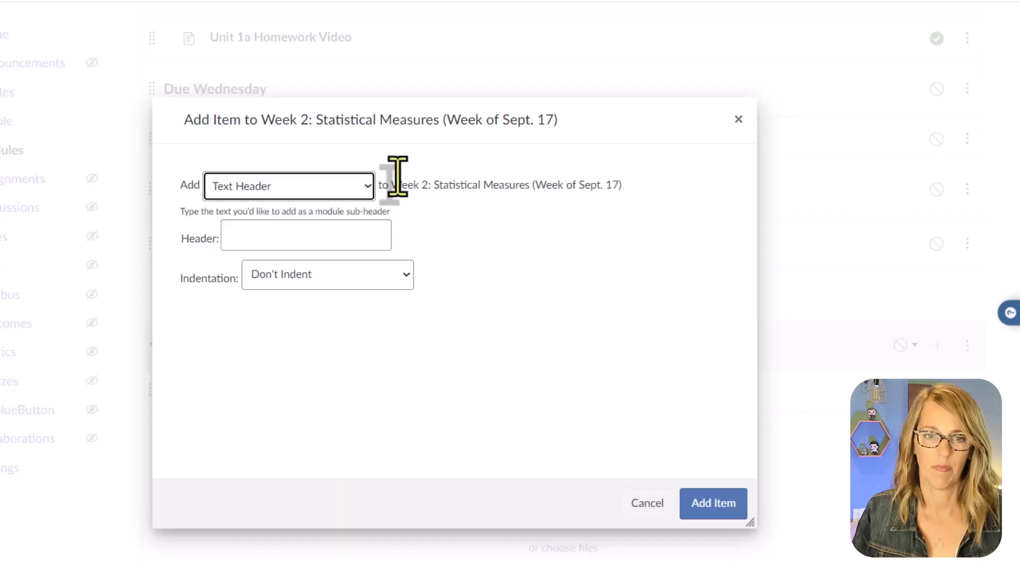
click(241, 234)
text(Due)
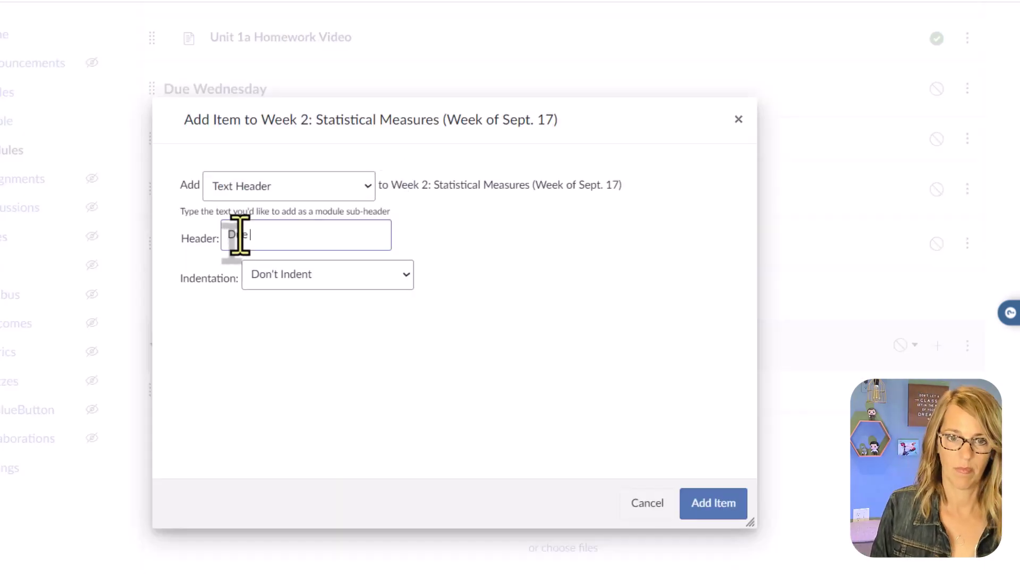
text(Monday)
click(713, 503)
- Add "Due Wednesday" and "Due Friday" text headers without indentation to the Week 2 module
click(935, 345)
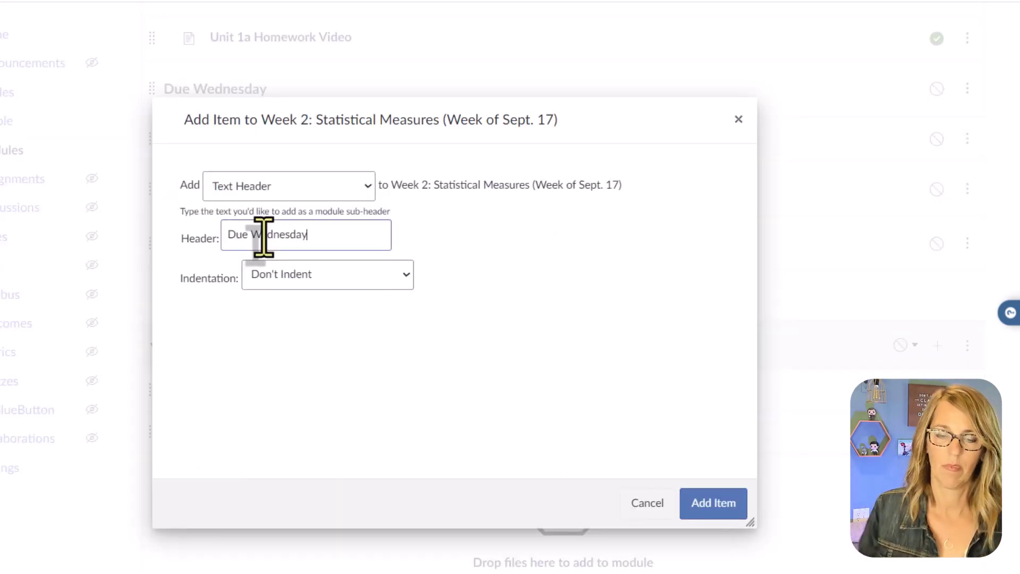
click(712, 503)
click(937, 345)
click(226, 239)
text(Due Friday)
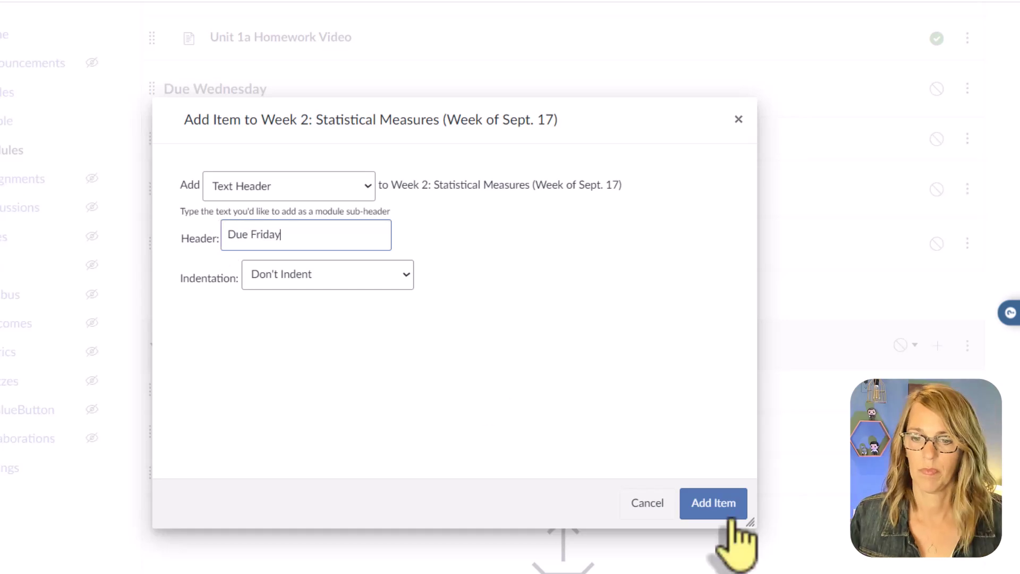
click(731, 514)
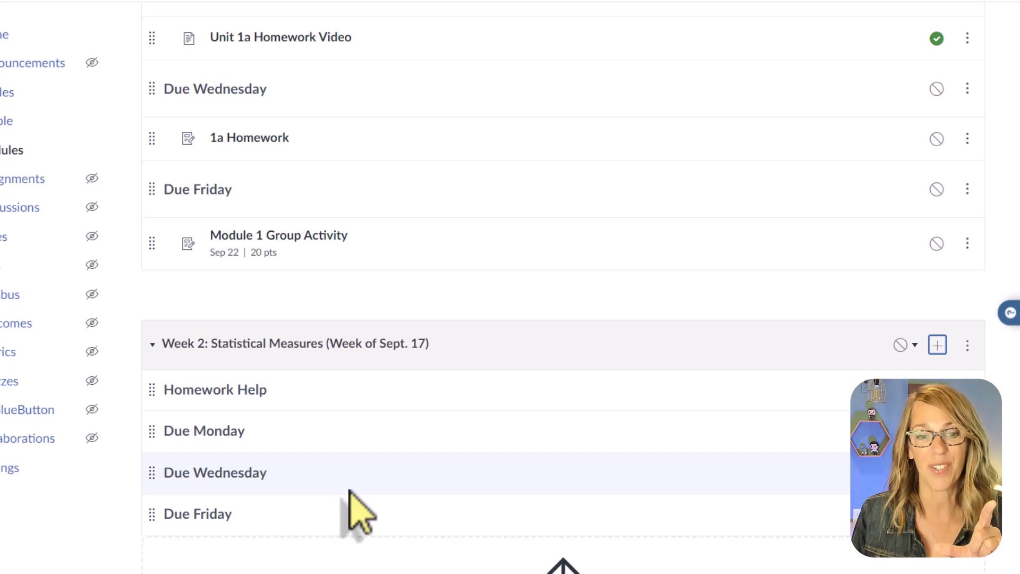
- Add the existing "Homework Help Videos" page to the Week 2 module, indented one level, and place it beneath the "Homework Help" header
click(938, 345)
click(366, 188)
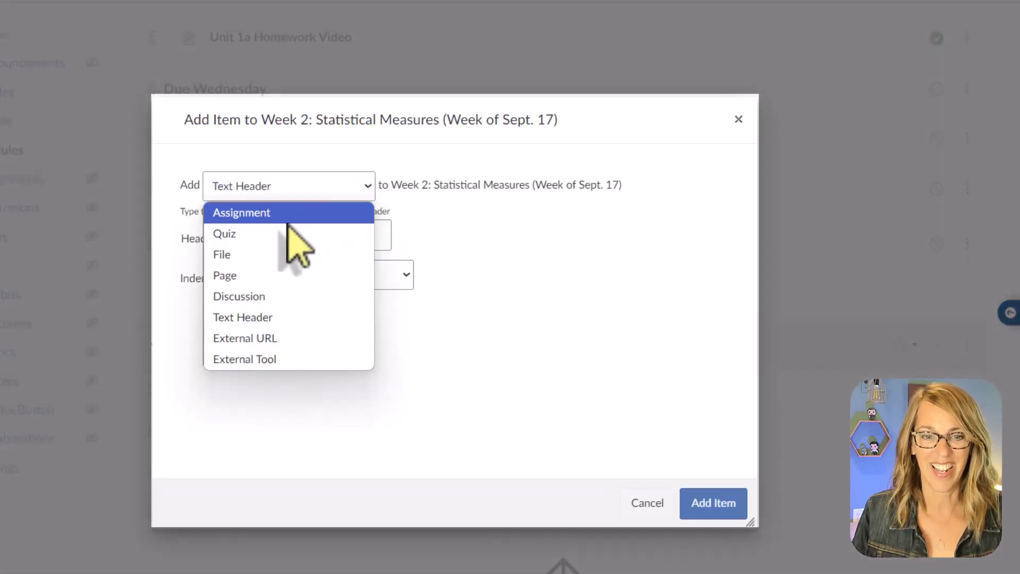
click(280, 275)
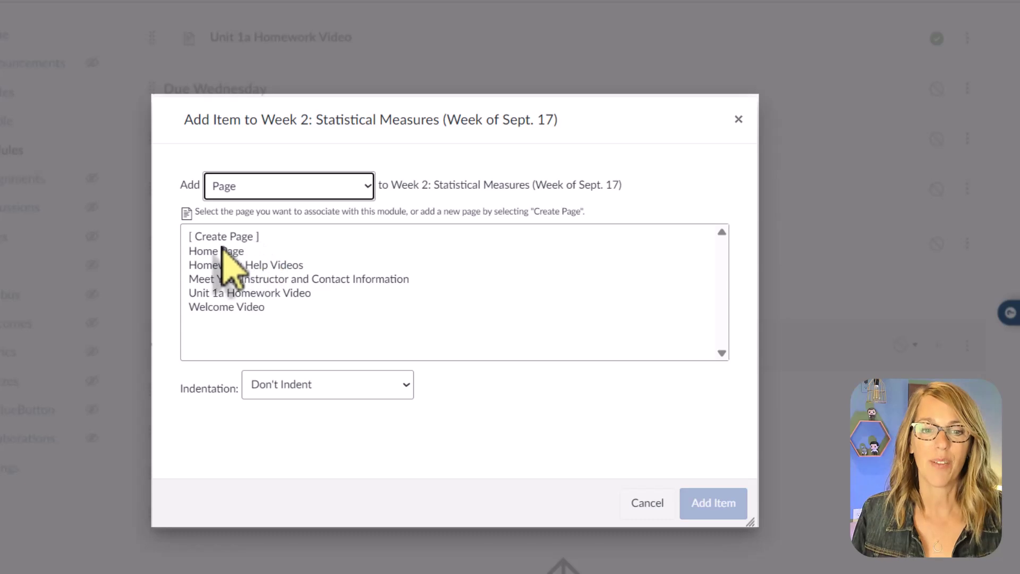
click(280, 265)
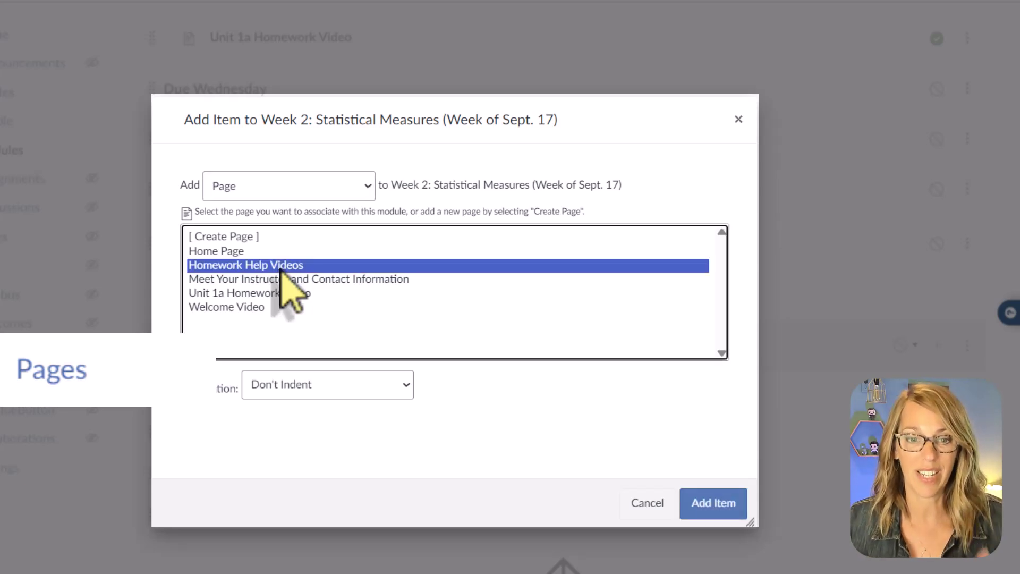
click(406, 384)
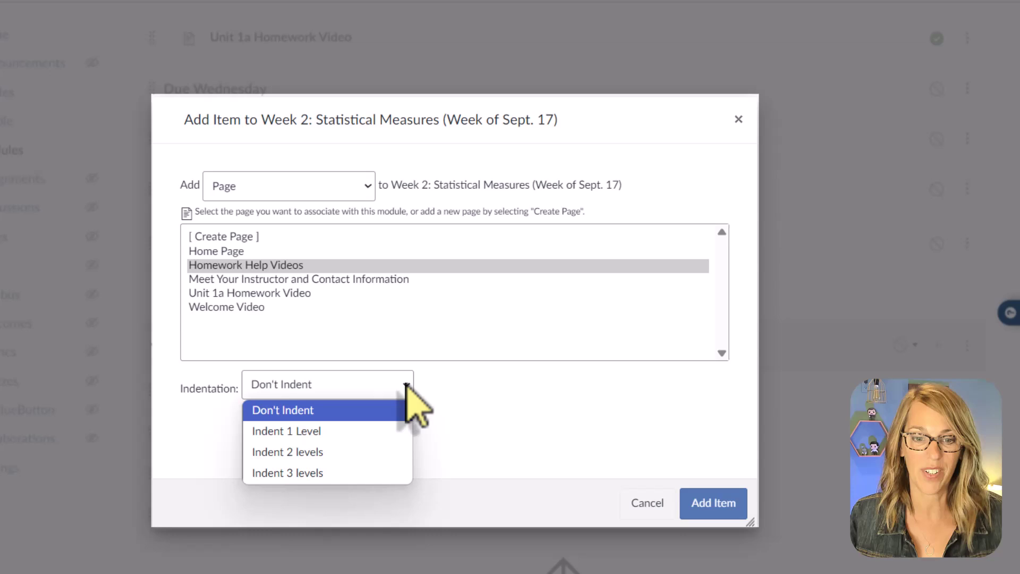
click(346, 431)
click(715, 502)
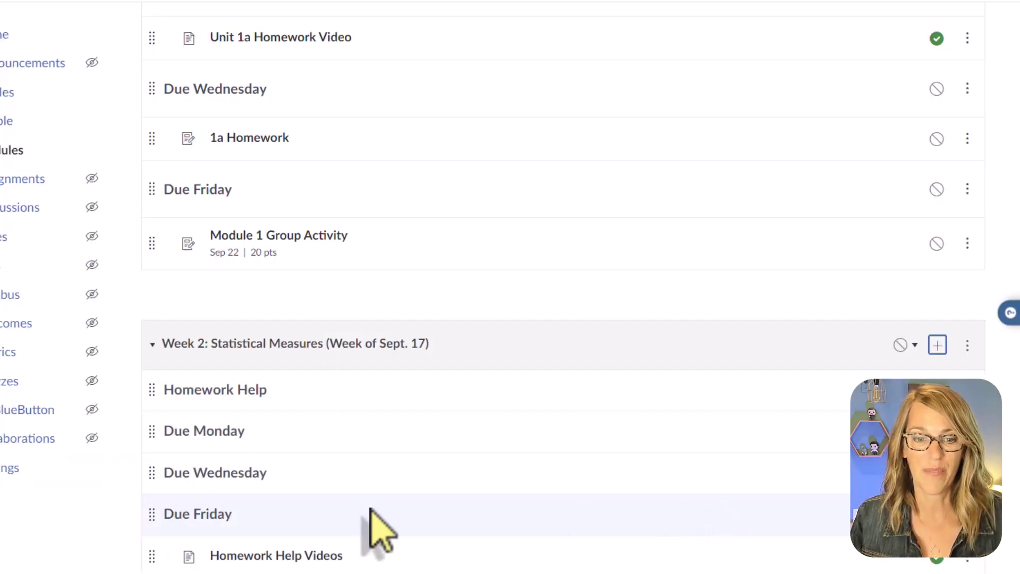
drag(189, 542, 199, 425)
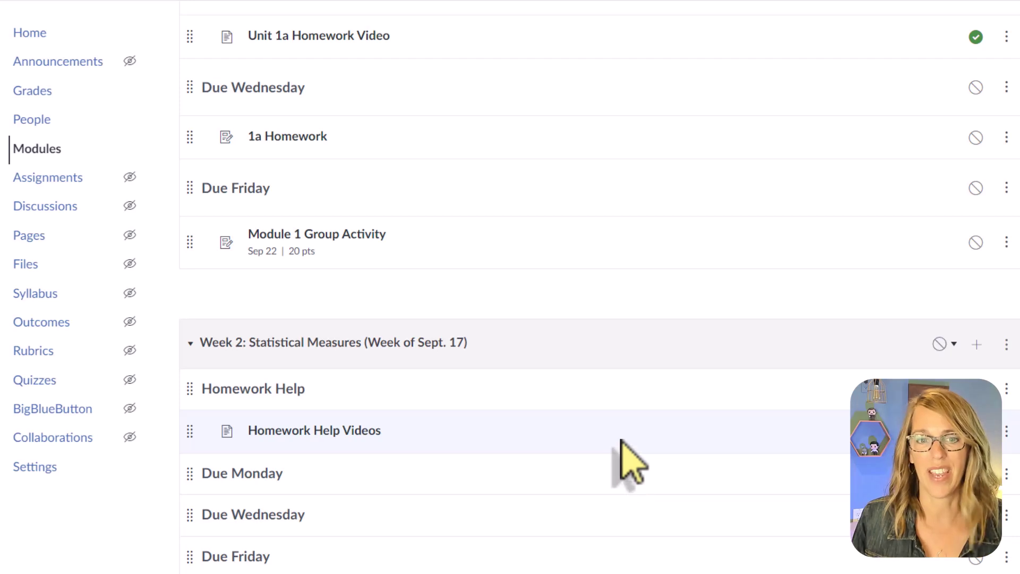
scroll(625, 454, up, 3)
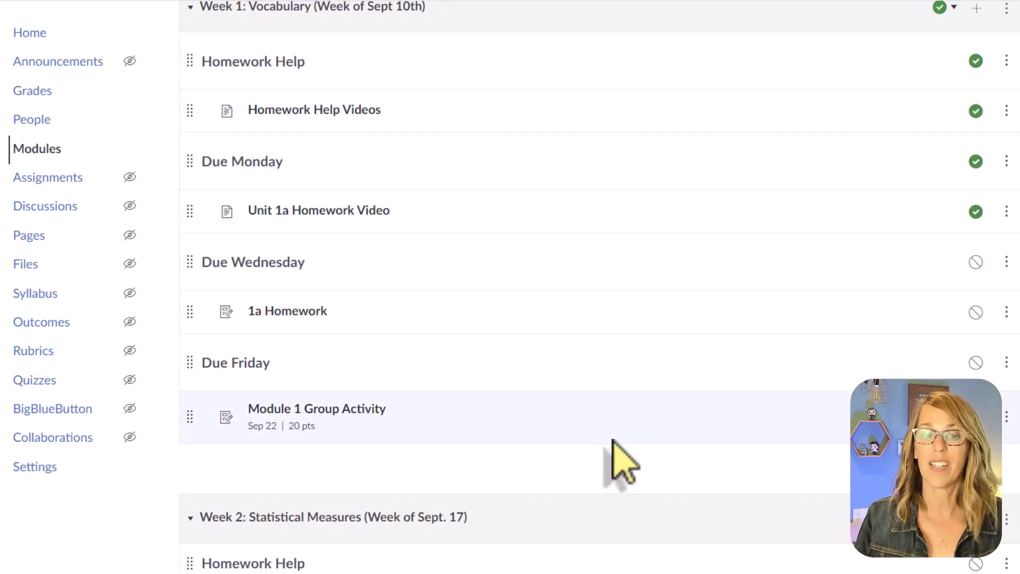
- Move the "Module 1 Group Activity" assignment from the Week 1 module to beneath the "Due Friday" header in the Week 2 module
scroll(615, 452, down, 1)
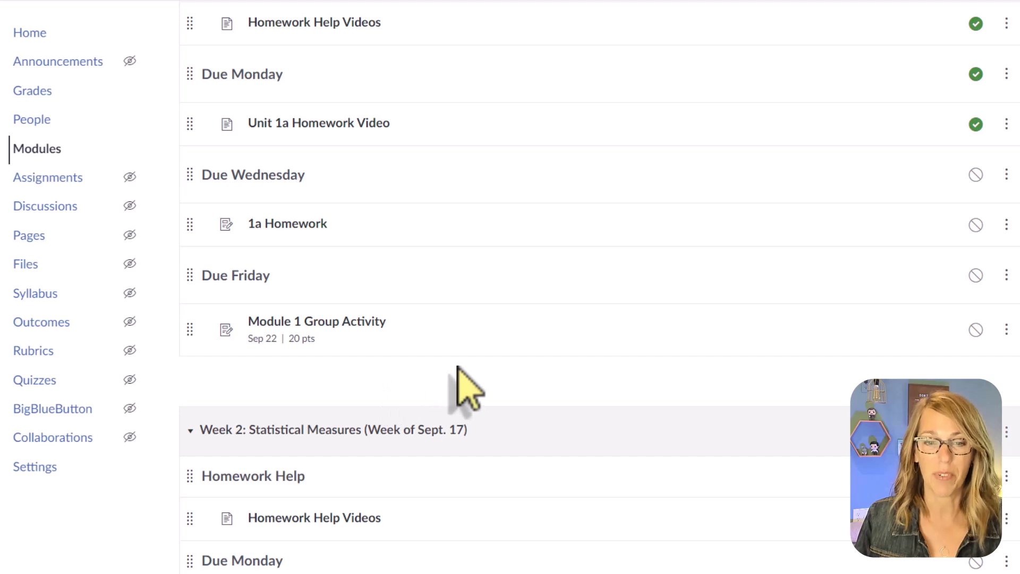
scroll(458, 366, down, 2)
scroll(467, 387, down, 1)
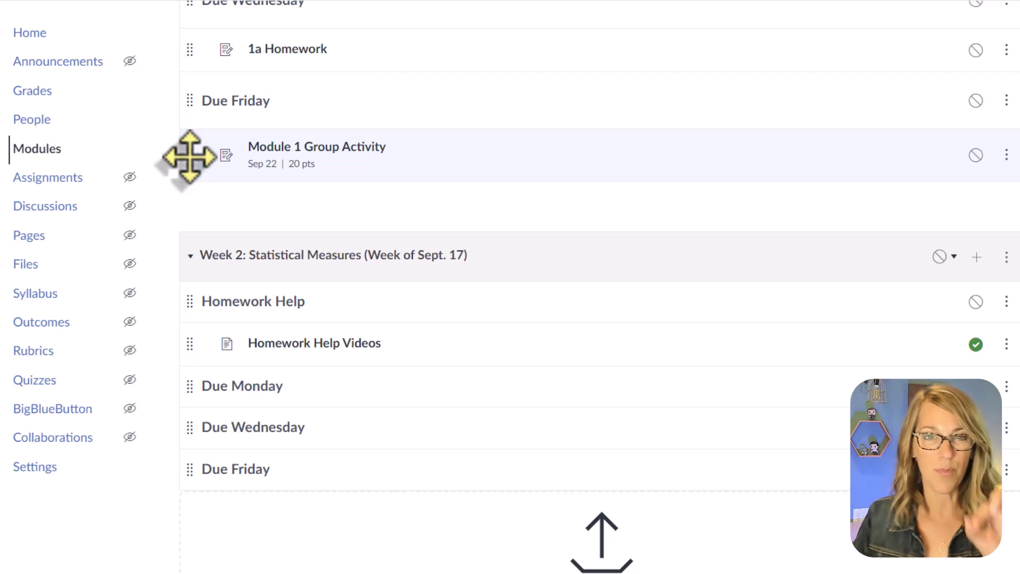
drag(190, 156, 217, 474)
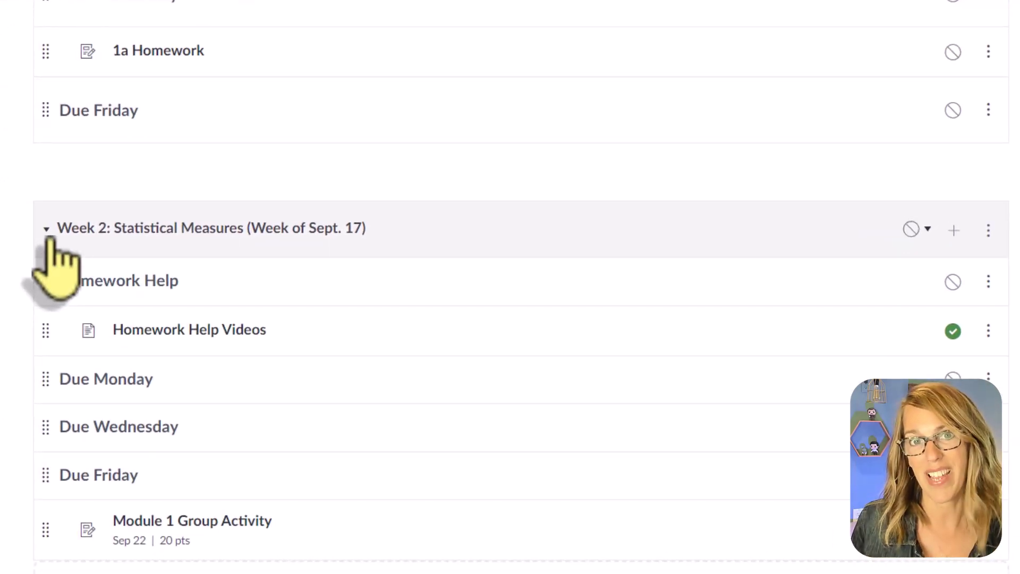
- Publish the module "Week 2: Statistical Measures (Week of Sept. 17)" together with all its items
scroll(341, 319, up, 10)
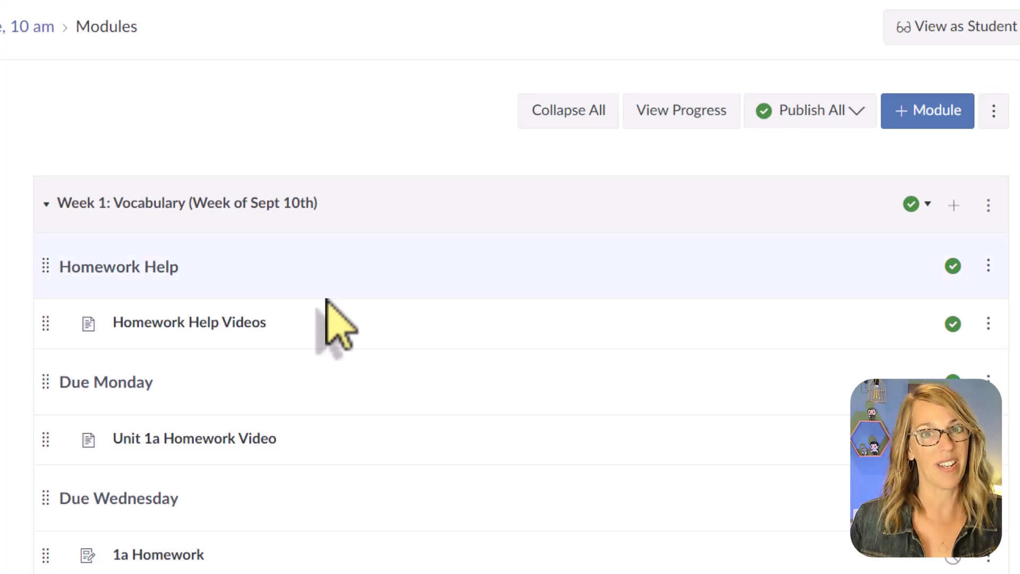
click(47, 205)
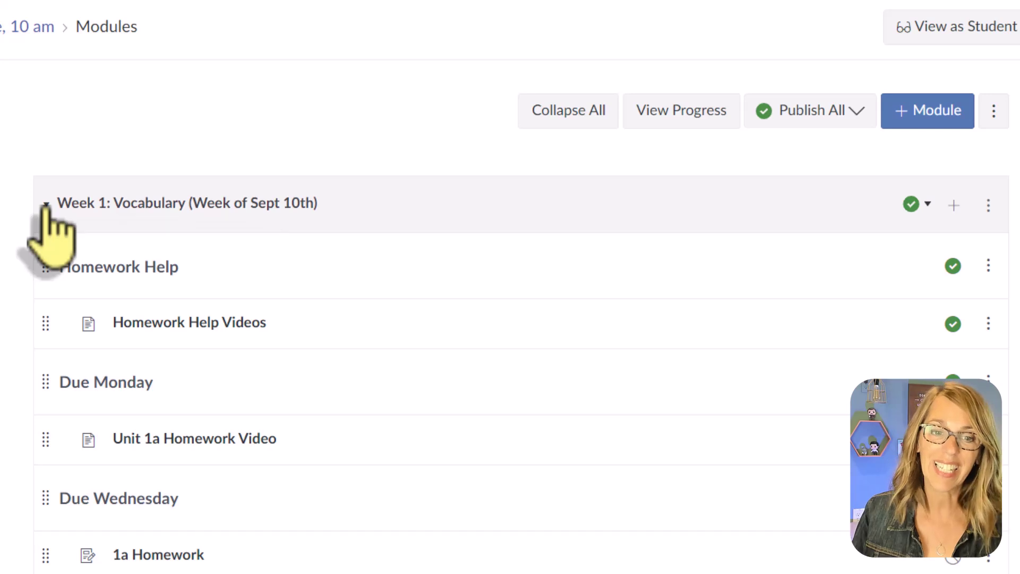
scroll(226, 291, down, 2)
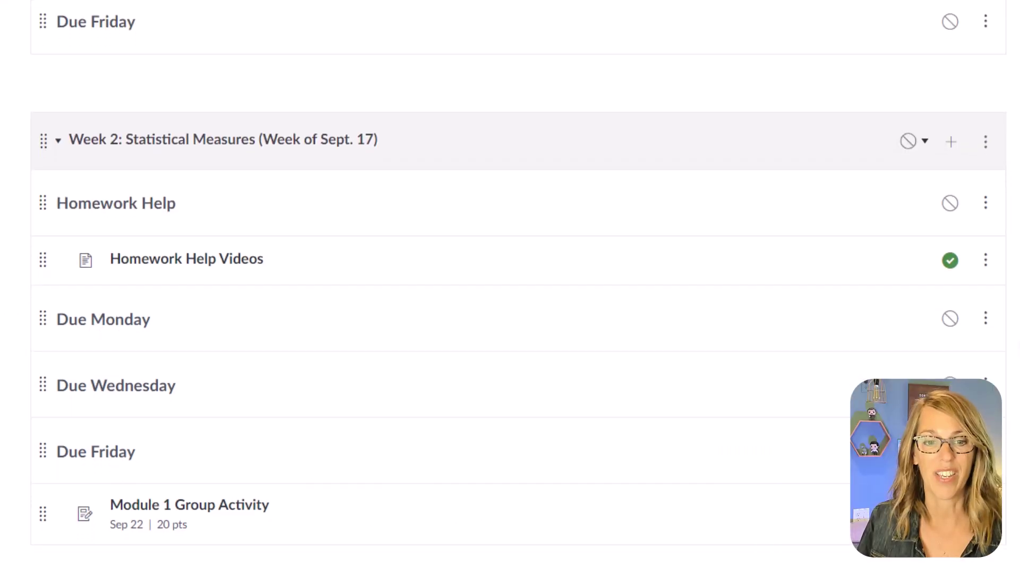
scroll(717, 557, down, 1)
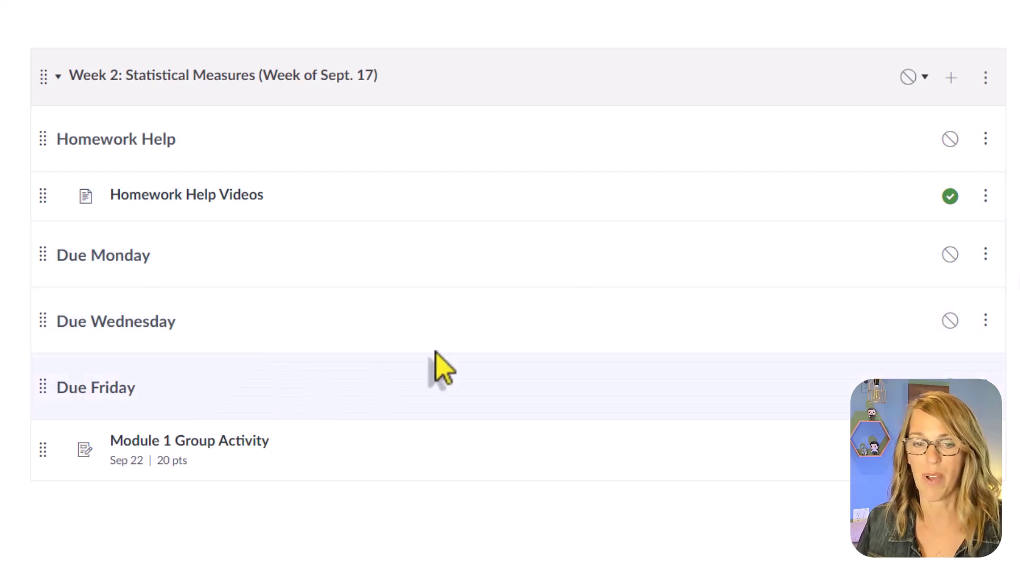
click(924, 78)
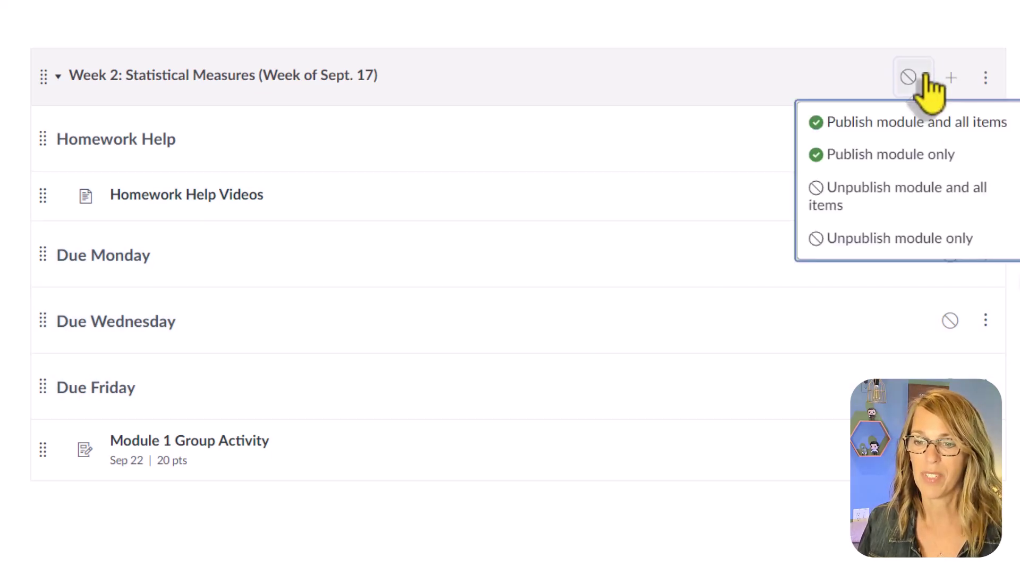
click(930, 129)
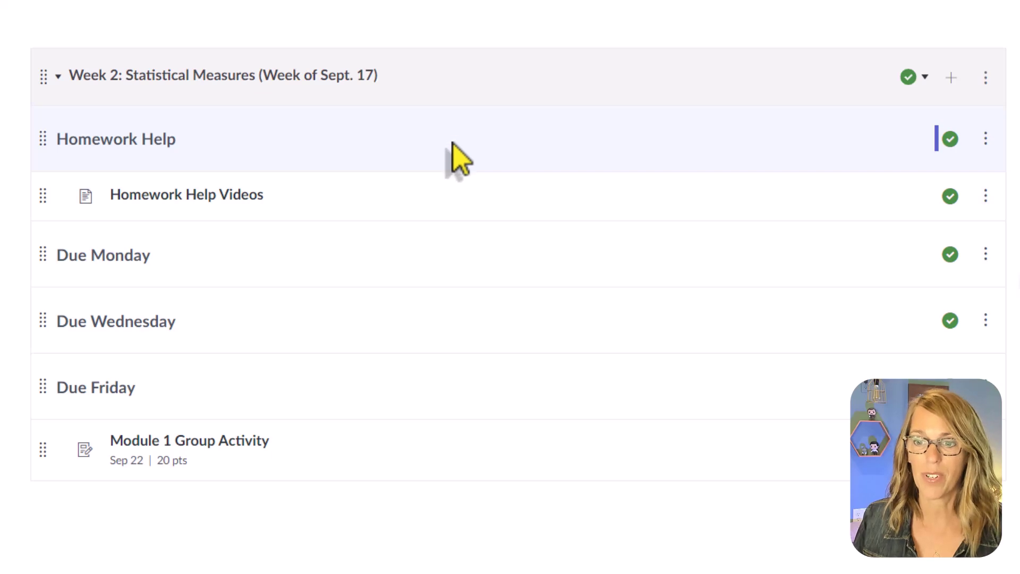
- Copy the module "Week 1: Vocabulary (Week of Sept 10th)" to the Math 107 course
scroll(465, 205, up, 2)
scroll(468, 215, up, 10)
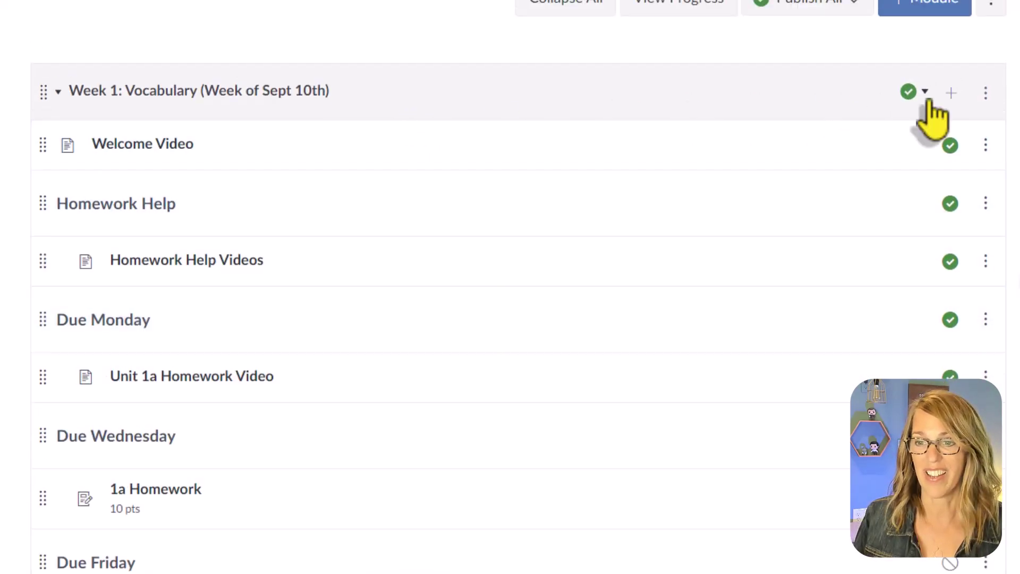
click(986, 93)
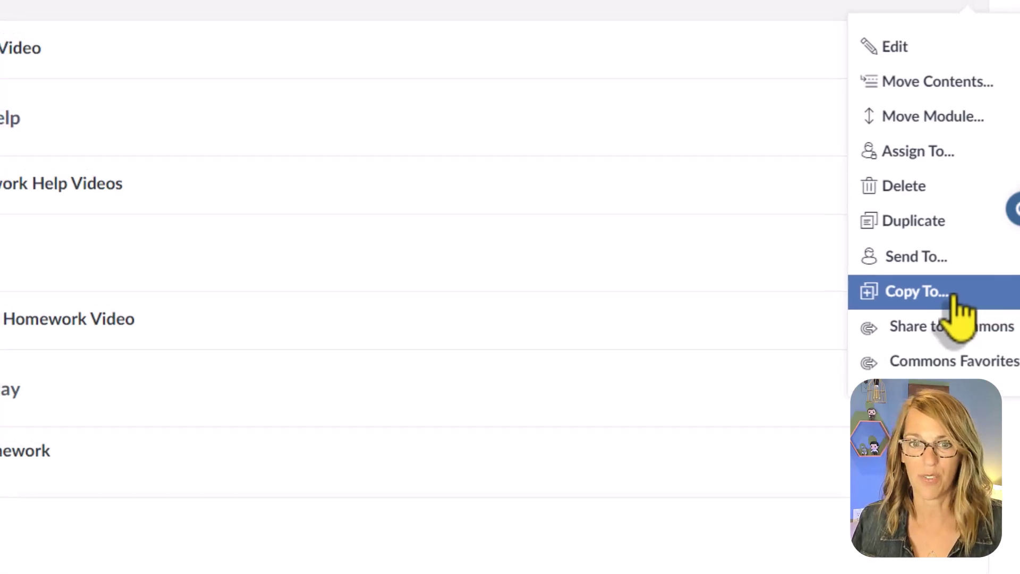
click(953, 287)
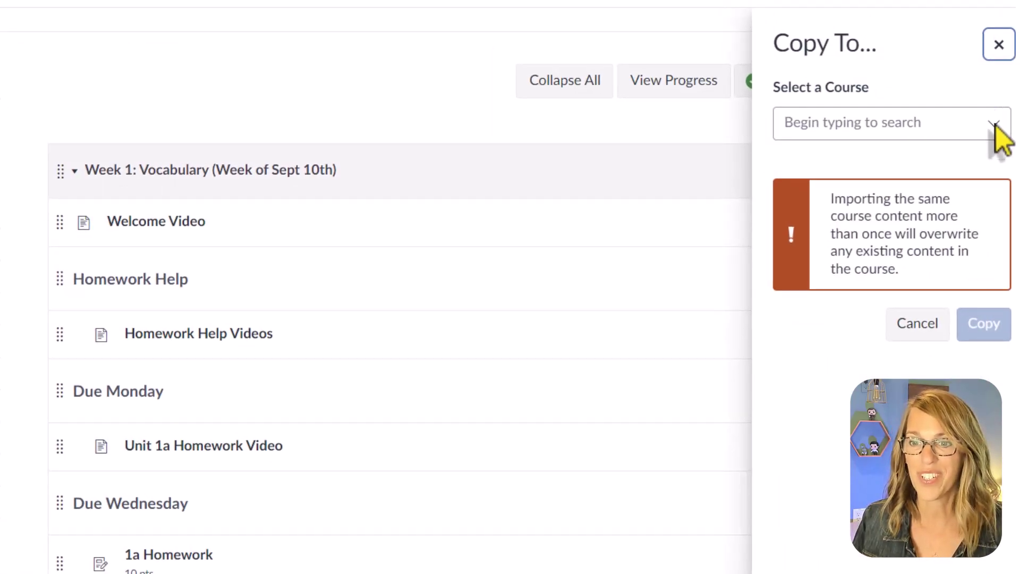
click(993, 124)
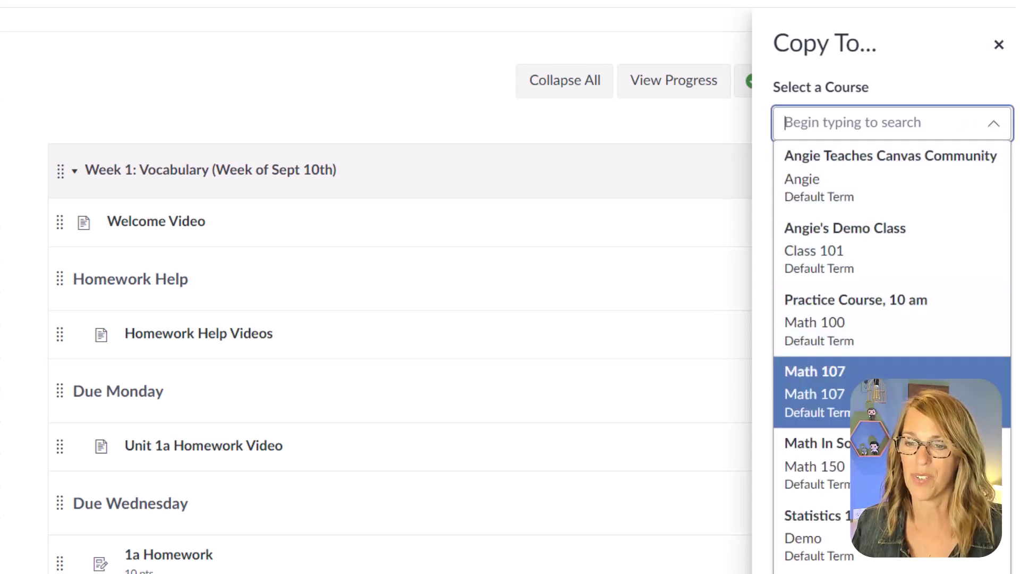
key(Return)
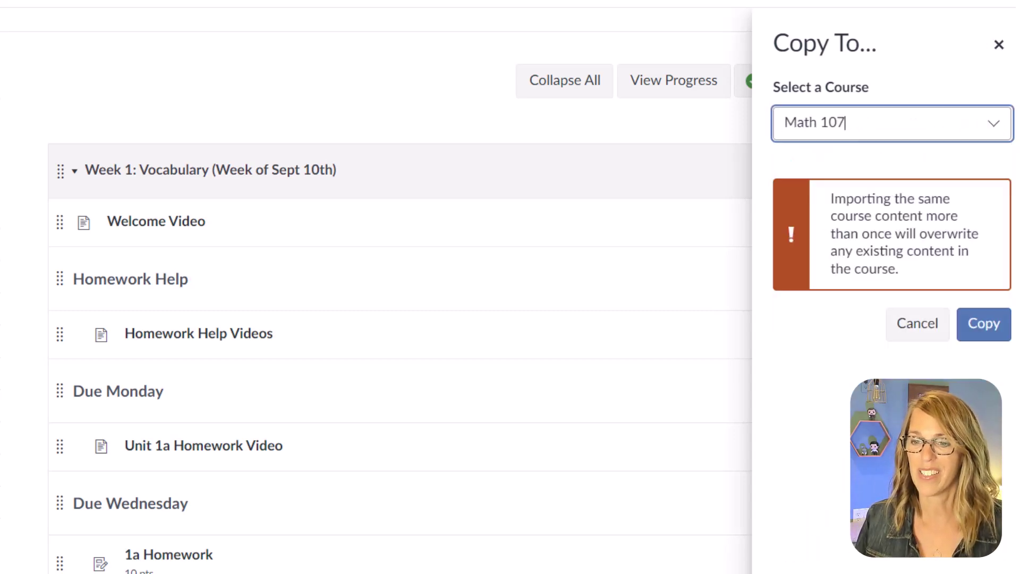
click(983, 341)
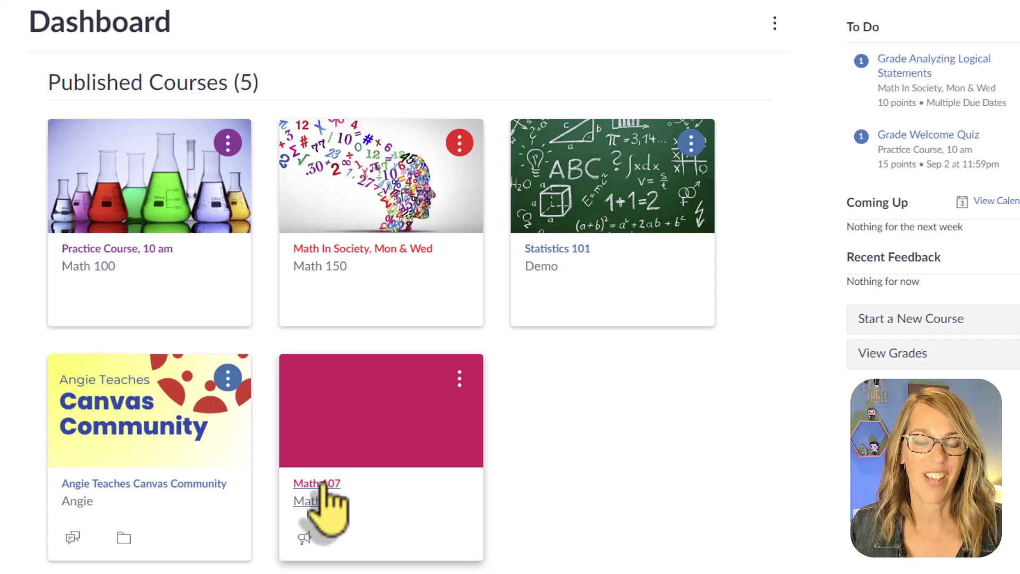
- Open the Math 107 course and check the copied Week 1: Vocabulary module
click(322, 485)
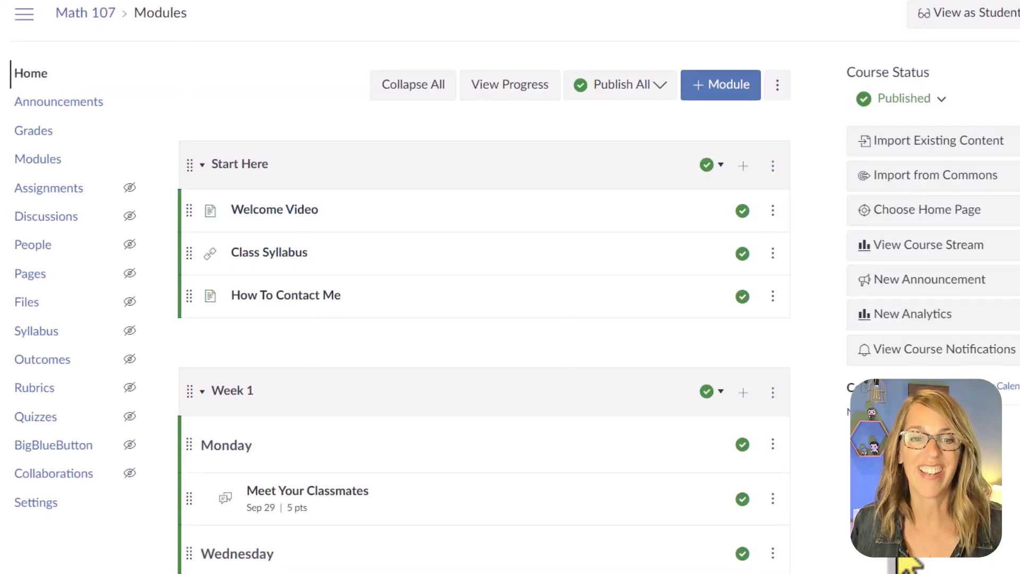
scroll(908, 558, down, 10)
scroll(483, 286, down, 3)
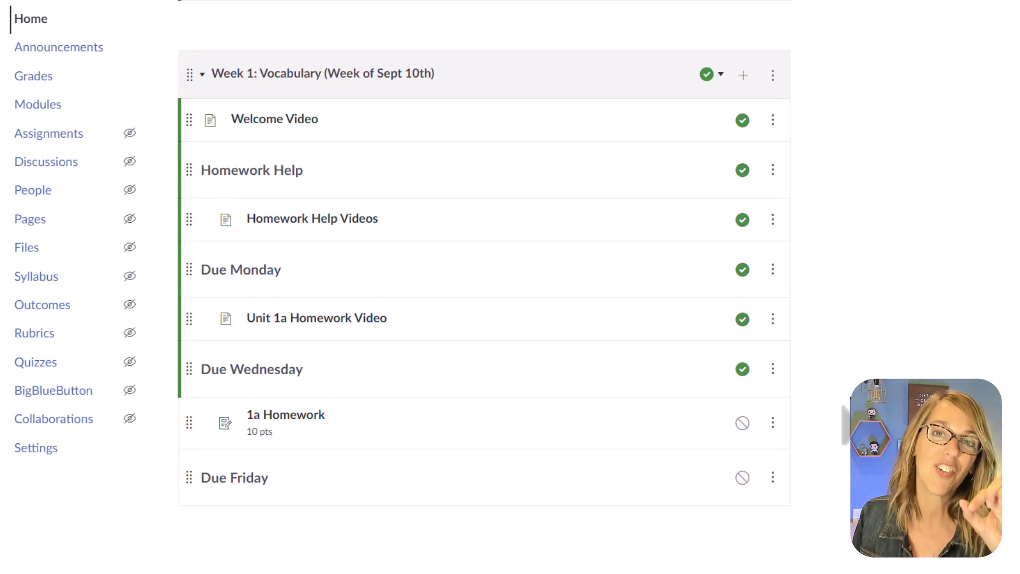
- Copy the "Welcome Video" page to the "Practice Course, 10 am" course, placing it at the top of the Week 1: Vocabulary module
click(773, 119)
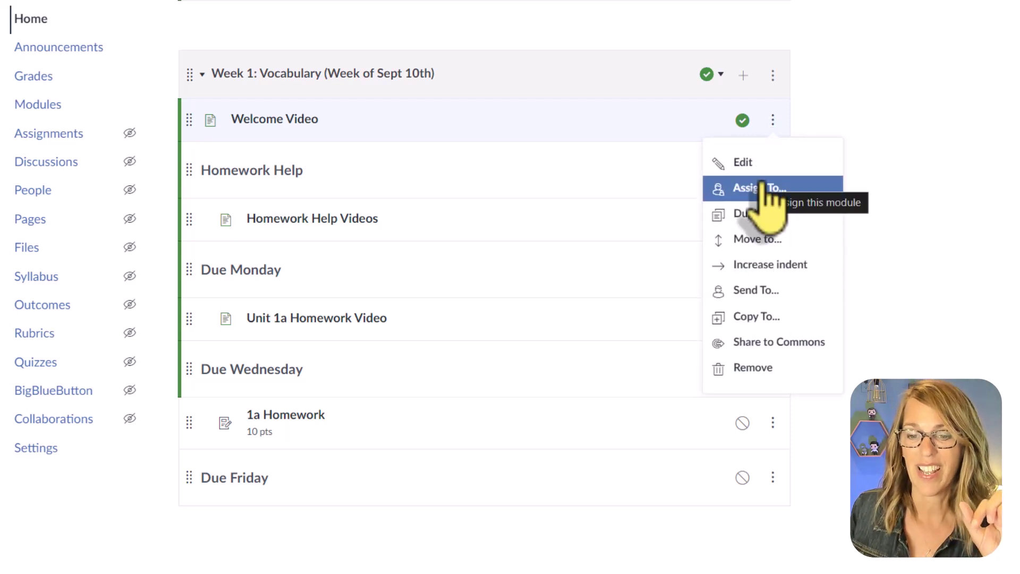
click(790, 319)
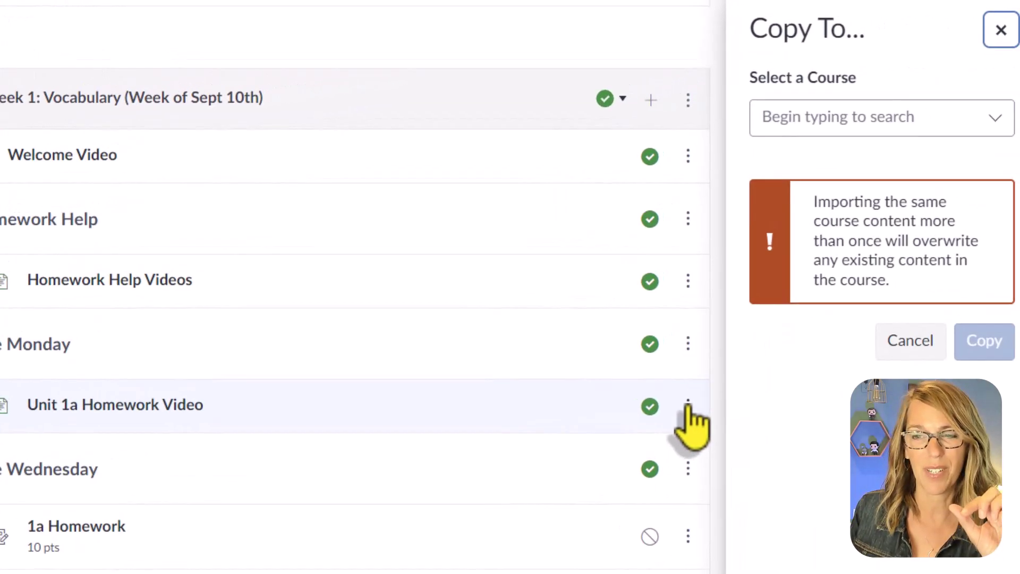
click(996, 120)
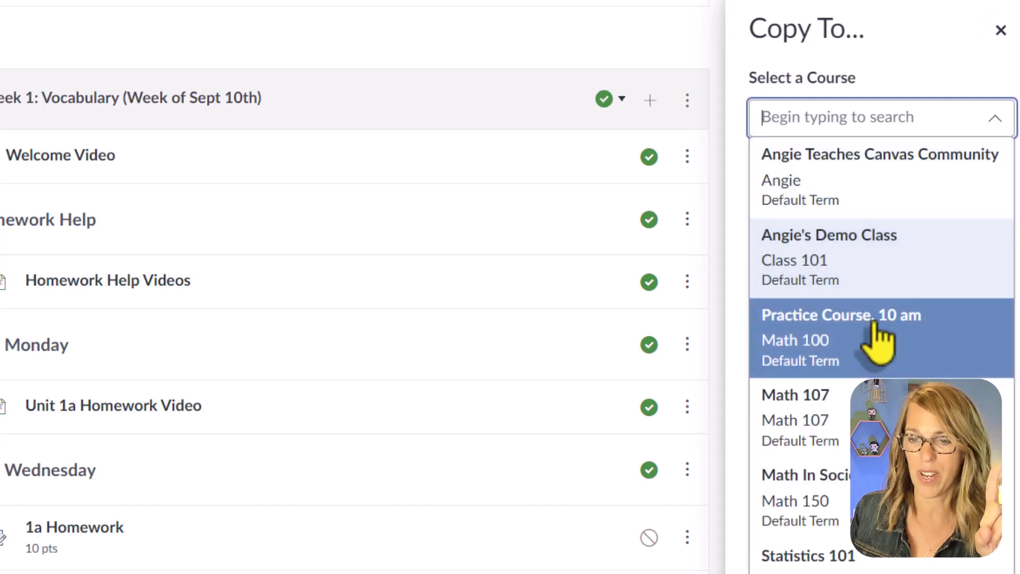
click(876, 339)
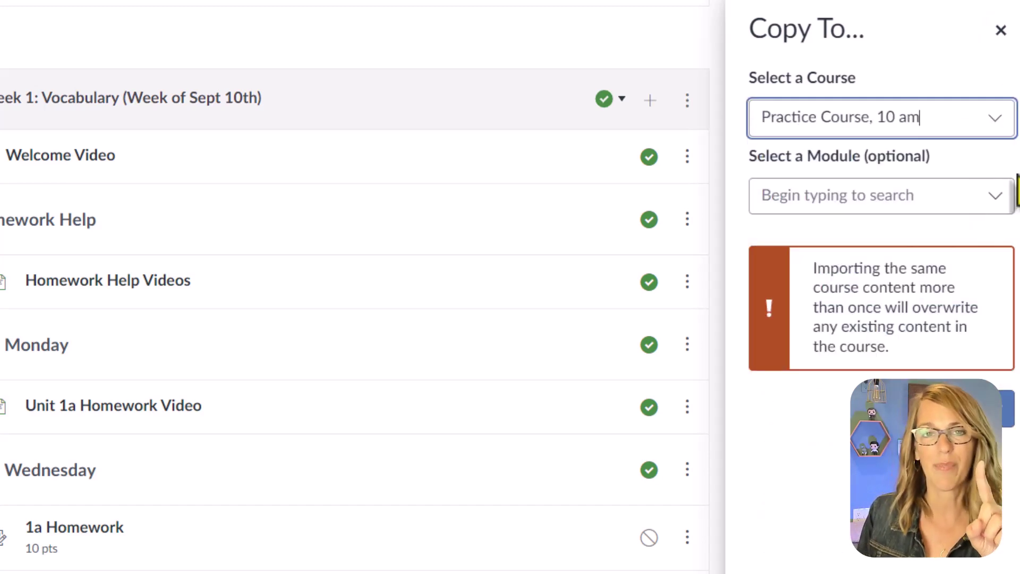
click(996, 196)
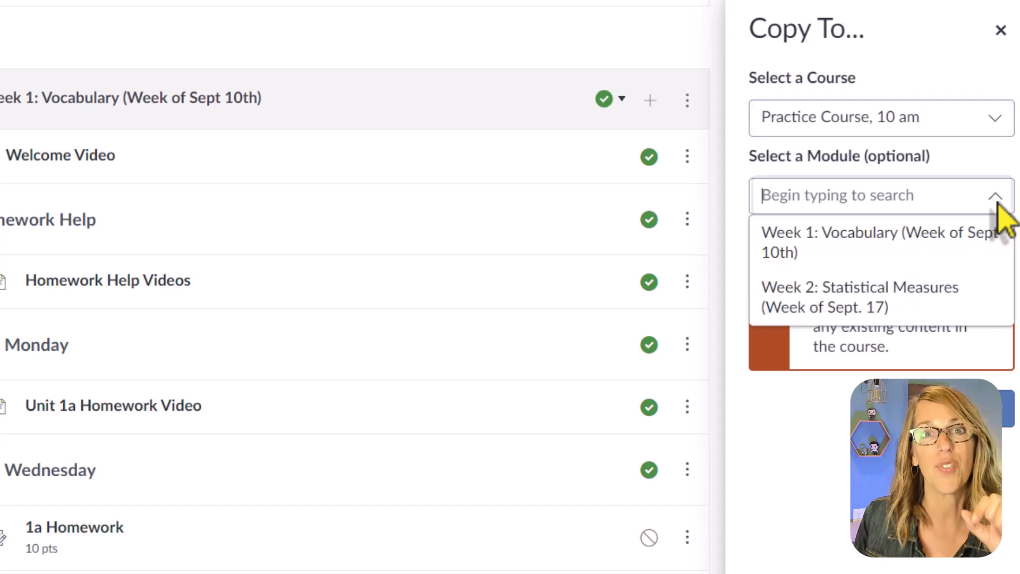
click(886, 257)
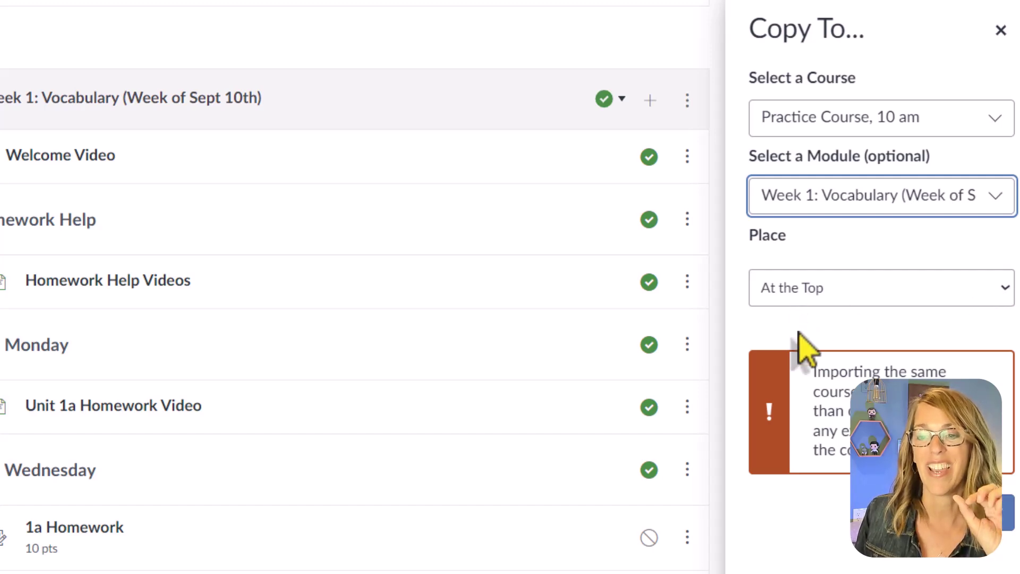
click(1005, 535)
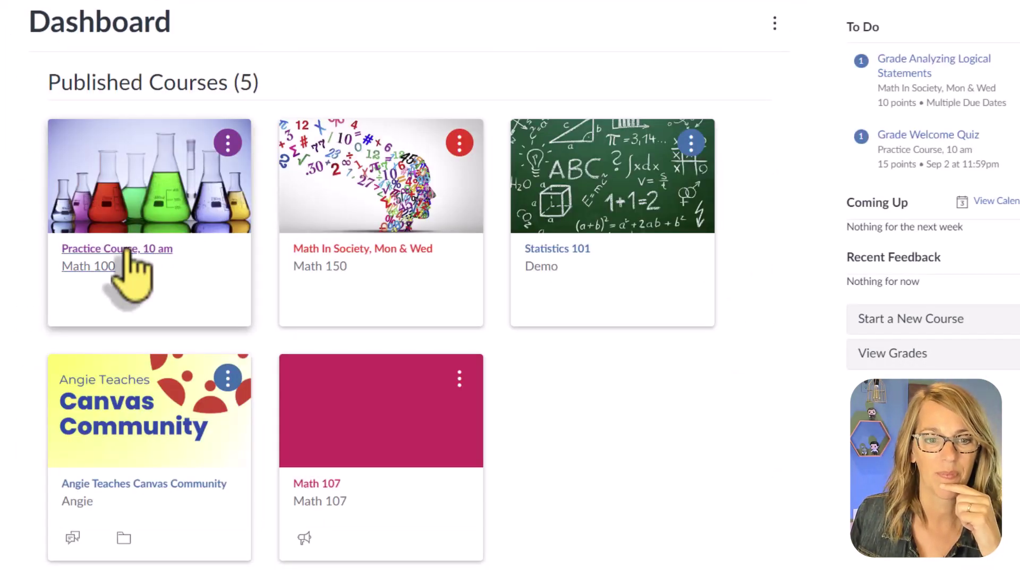
- Open the modules of "Practice Course, 10 am" and expand the Week 1: Vocabulary module to check for the copied page
click(127, 250)
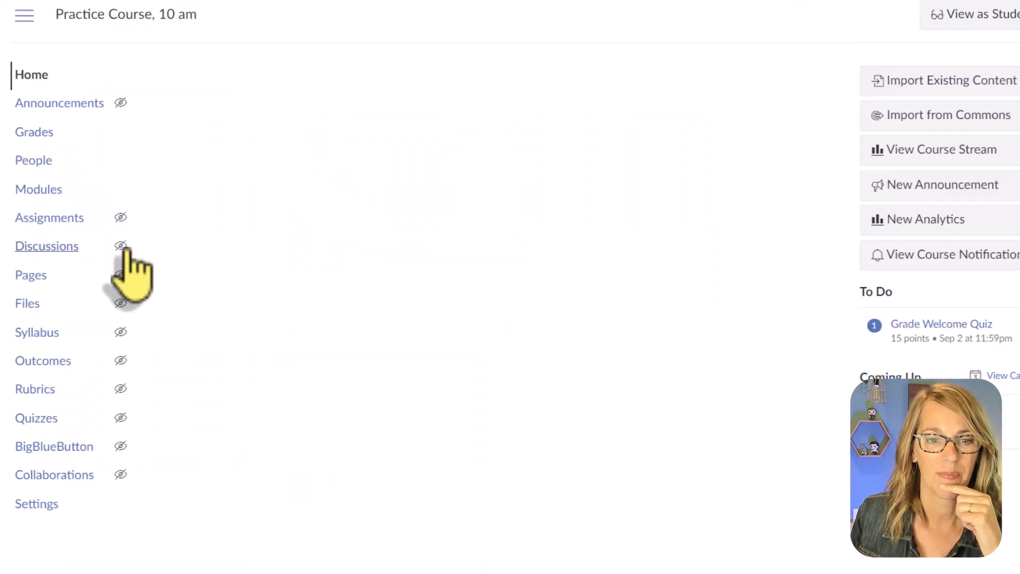
click(43, 193)
scroll(45, 216, down, 3)
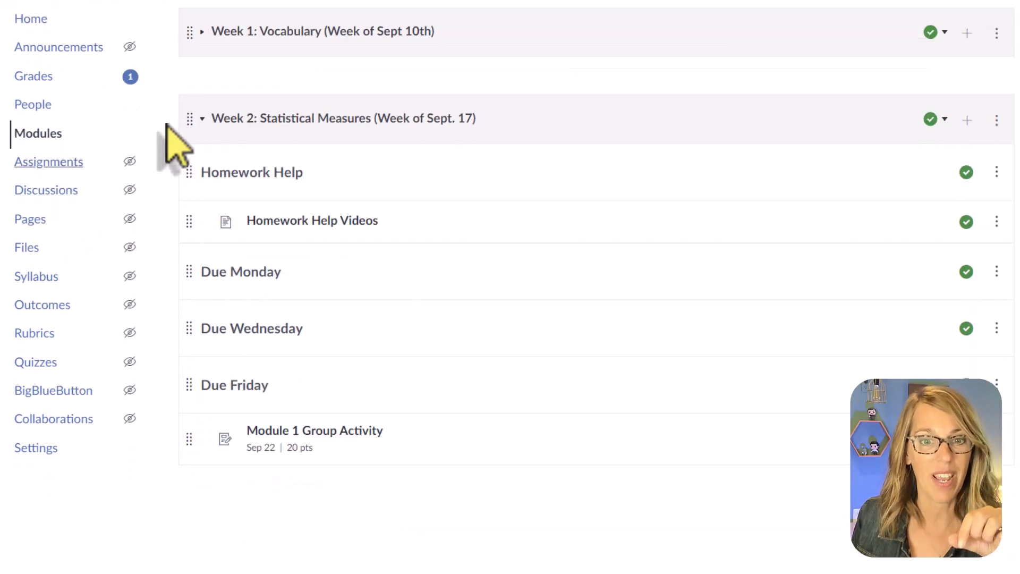
click(206, 32)
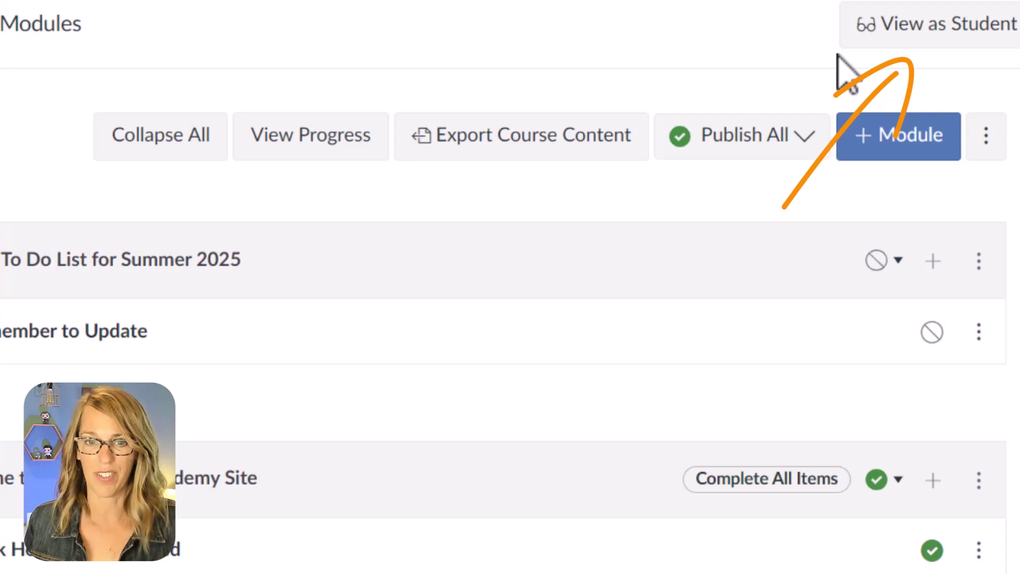
- View the Faculty Academy course as a student and examine the modules' completion requirements and prerequisites
click(855, 31)
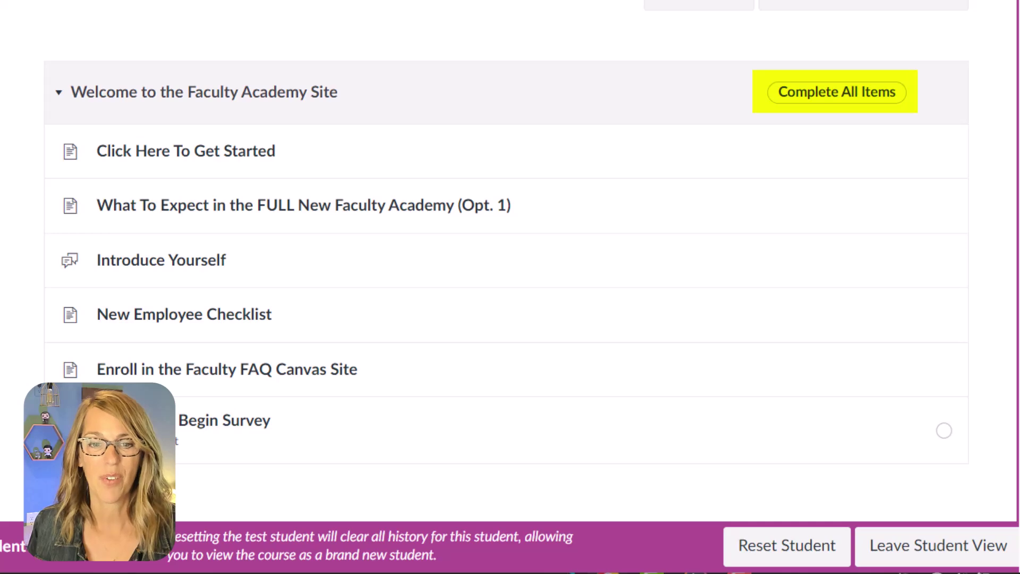
scroll(813, 22, down, 3)
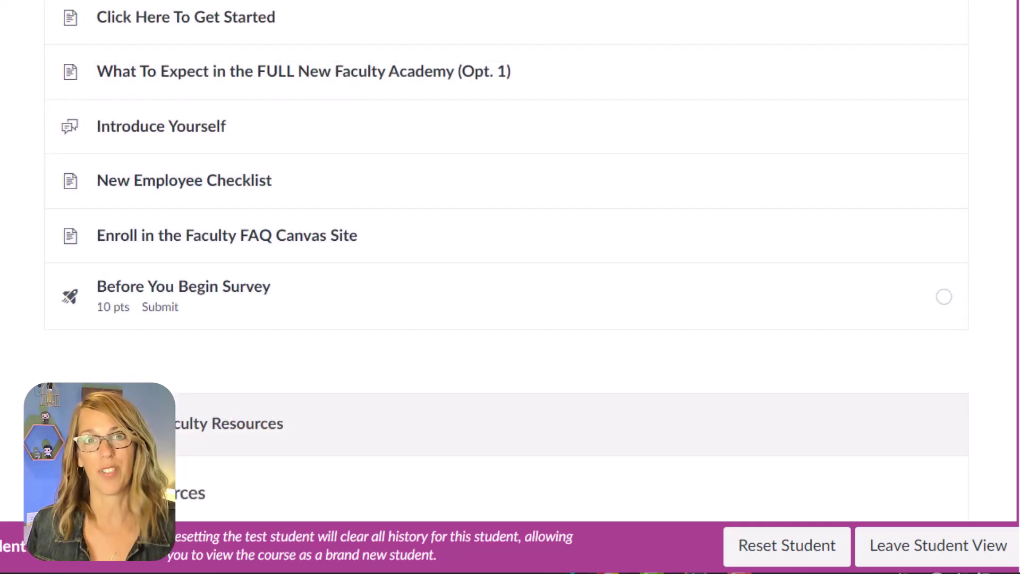
scroll(496, 244, down, 15)
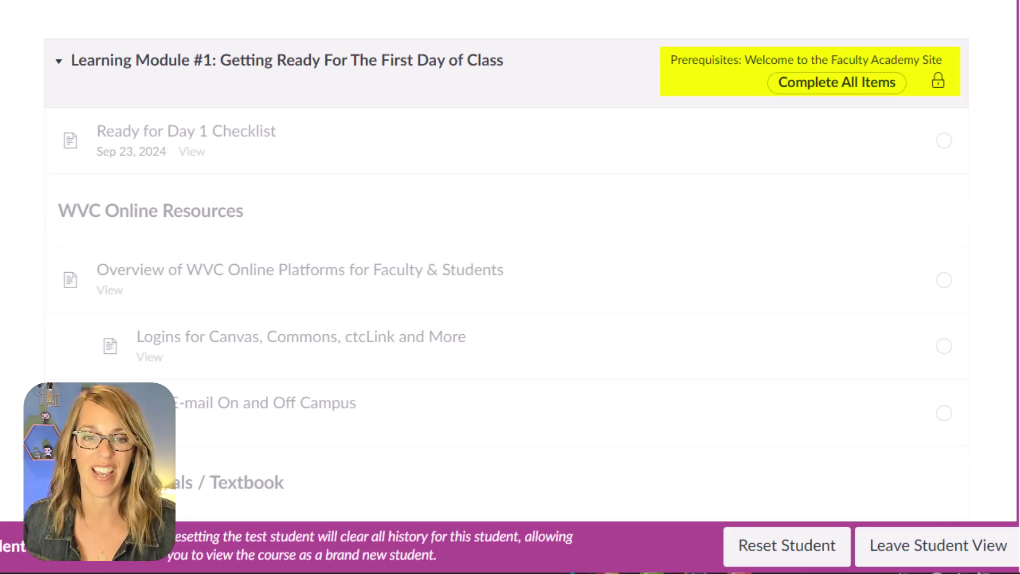
scroll(506, 265, up, 20)
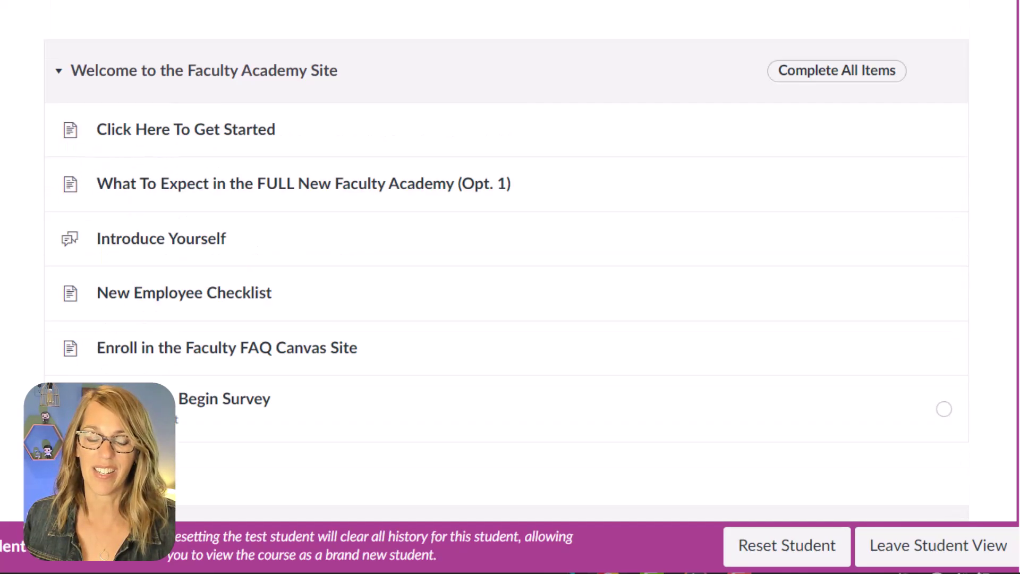
scroll(596, 42, up, 1)
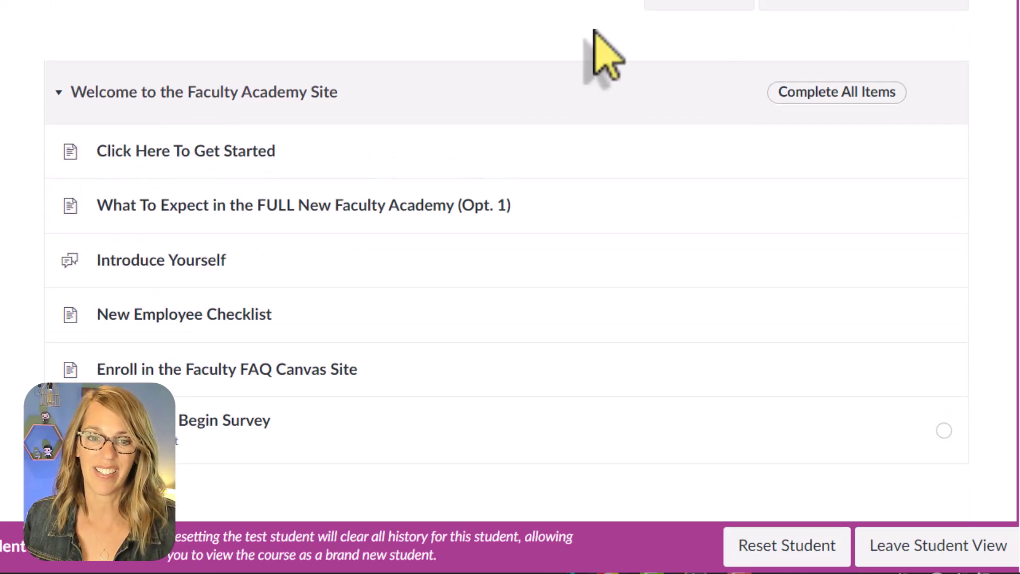
- Open the "Click Here To Get Started" page, advance to "What To Expect in the FULL New Faculty Academy (Opt. 1)", and review it
click(269, 158)
scroll(820, 385, down, 20)
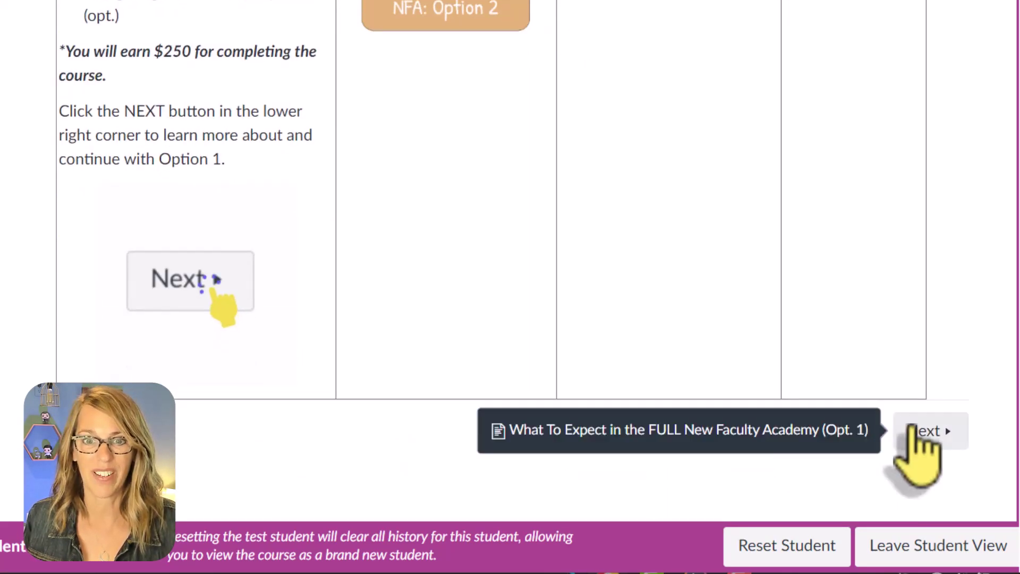
click(926, 430)
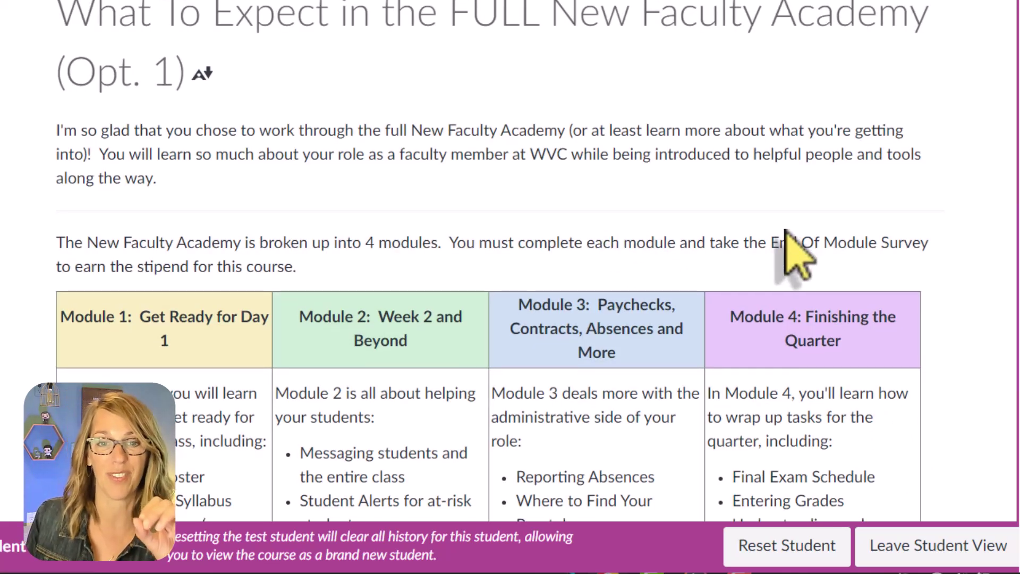
scroll(795, 254, down, 3)
scroll(795, 253, down, 3)
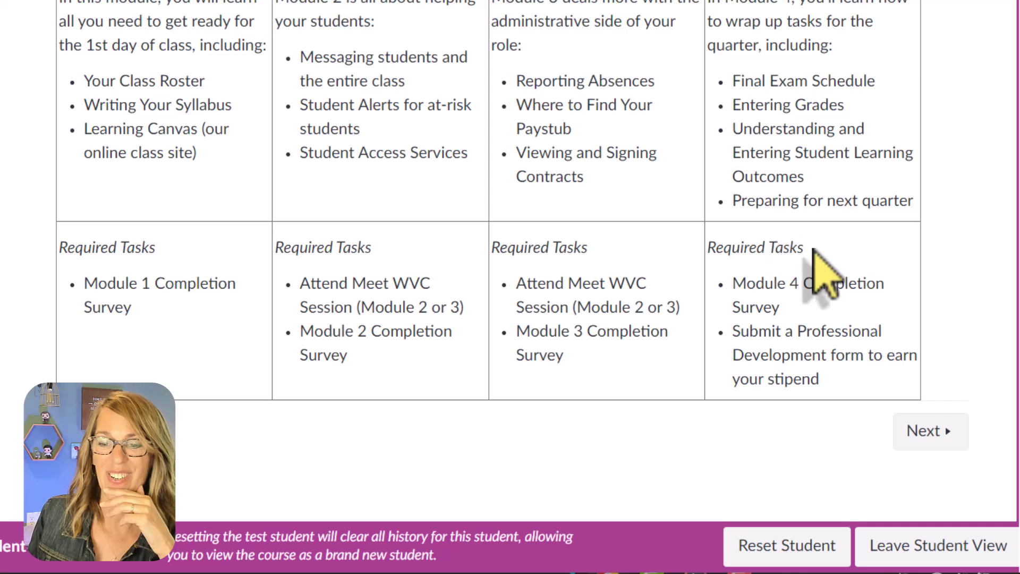
- Advance to the "Before You Begin Survey", take and submit it, and check the completion marks in the student modules list
click(929, 433)
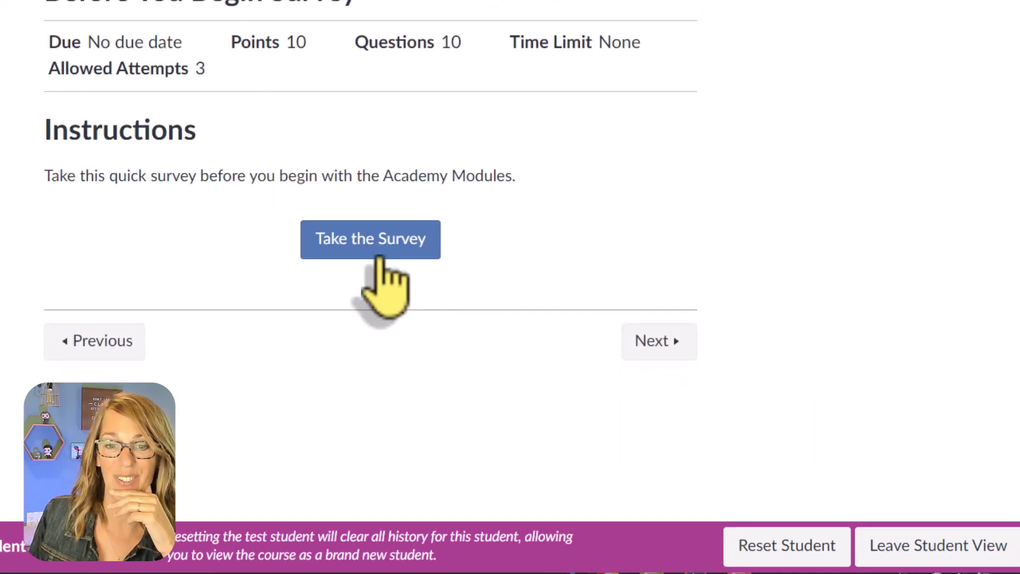
click(384, 242)
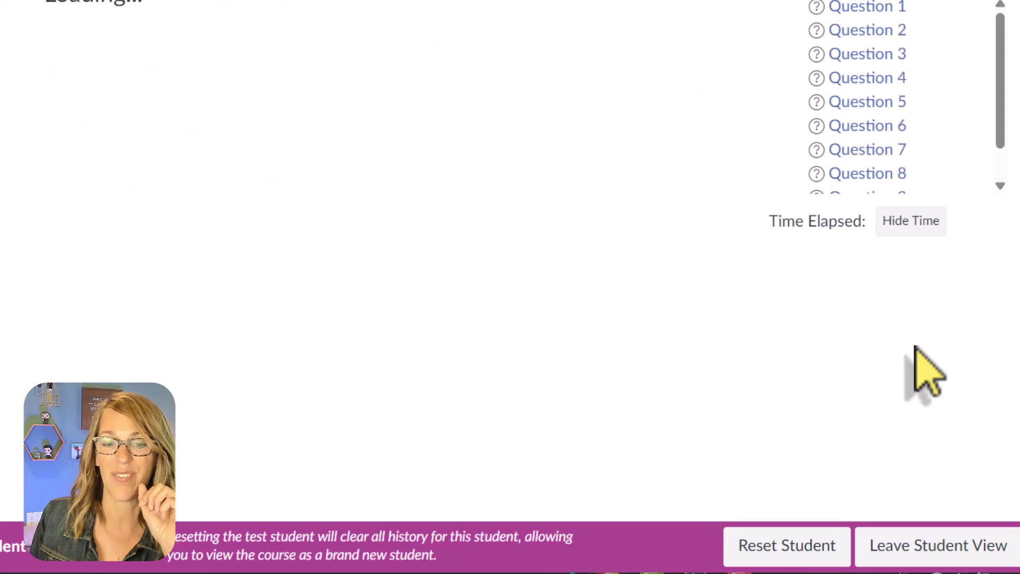
scroll(916, 348, down, 10)
scroll(924, 371, down, 15)
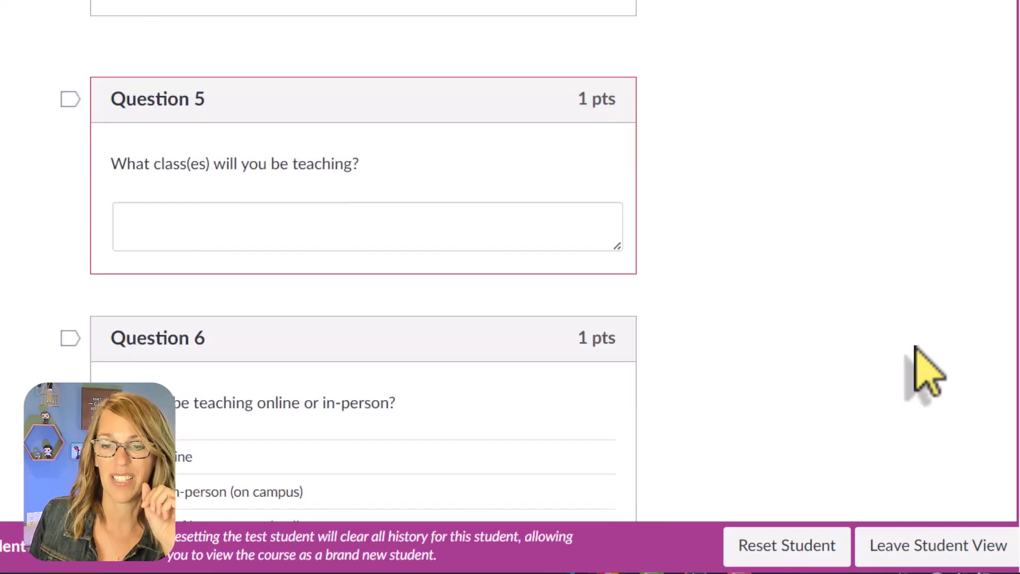
scroll(924, 372, up, 2)
scroll(924, 372, down, 5)
scroll(924, 372, down, 12)
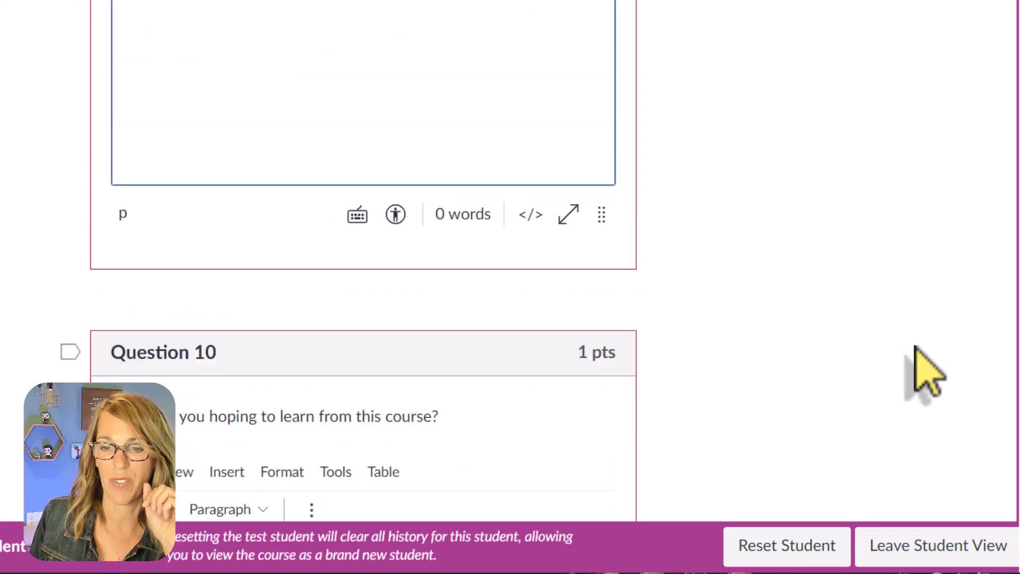
click(649, 412)
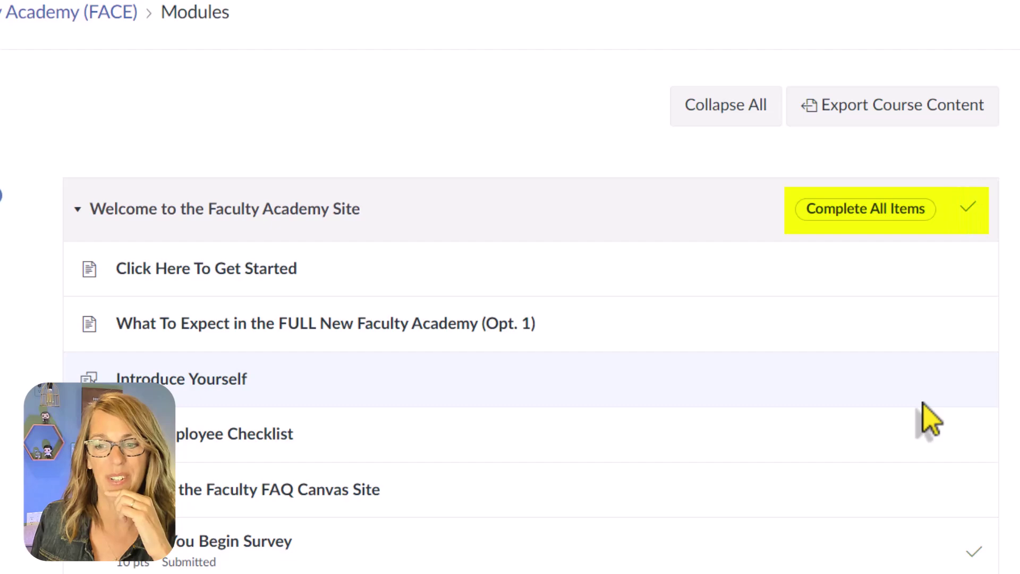
scroll(924, 404, down, 9)
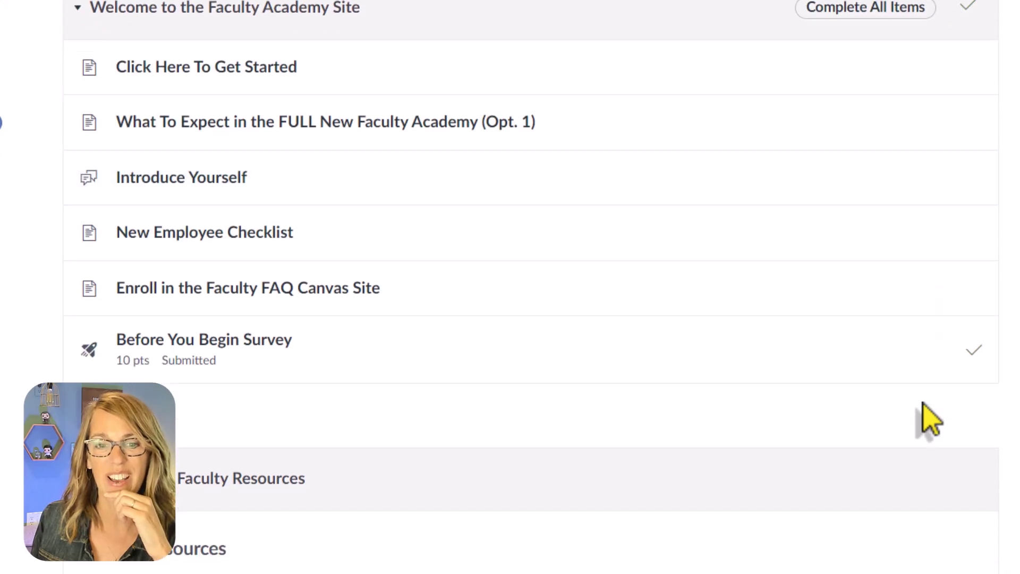
scroll(930, 420, down, 20)
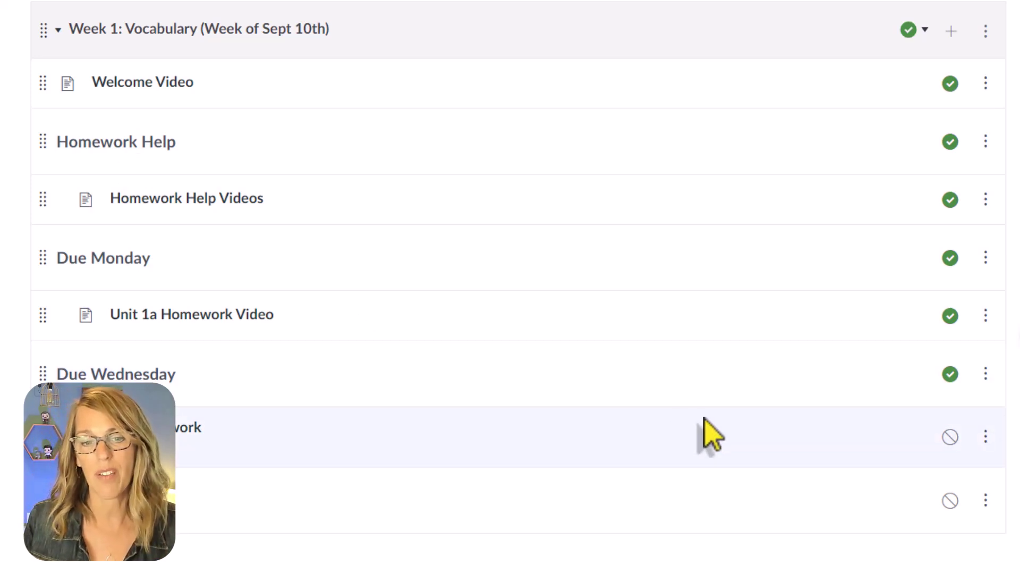
- Open the settings of the Week 1: Vocabulary module and add a "Complete all" requirement to view the Welcome Video
click(985, 31)
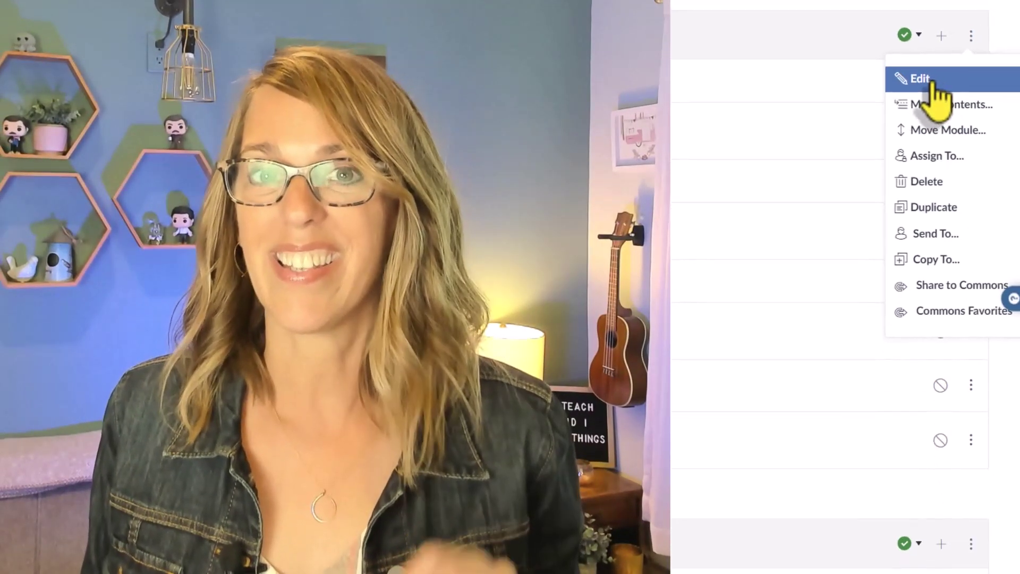
click(938, 85)
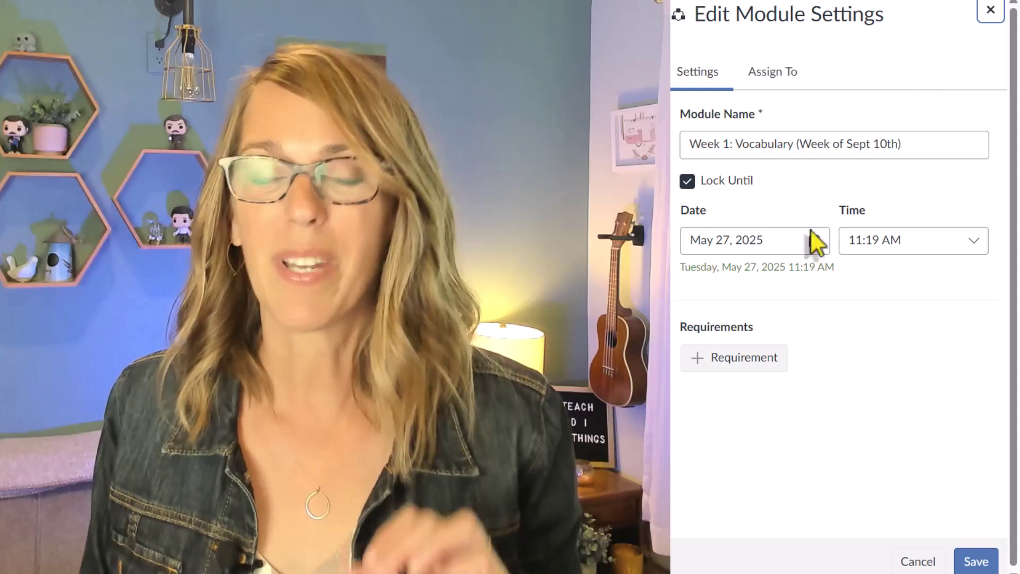
click(743, 358)
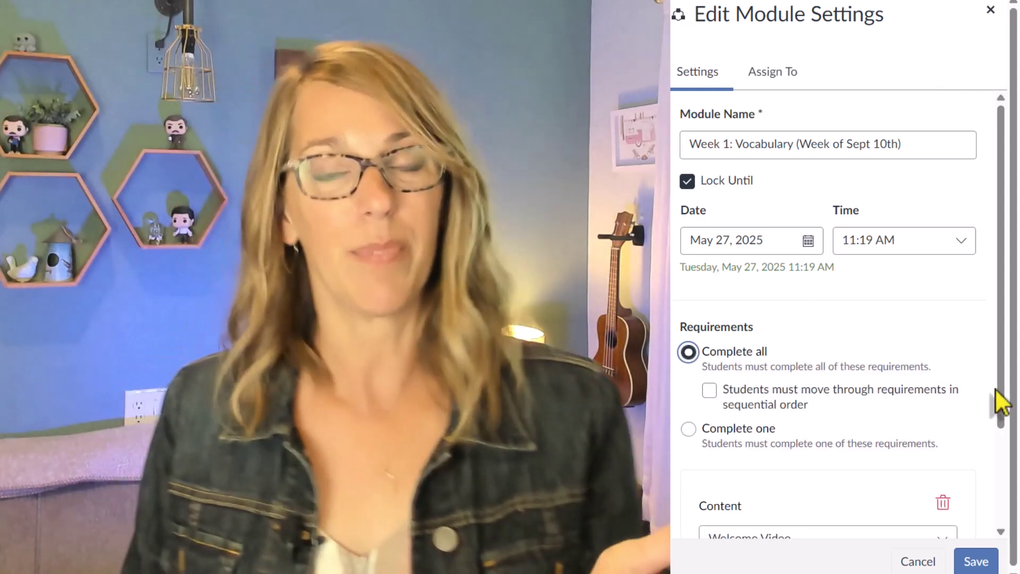
drag(1003, 407, 1003, 510)
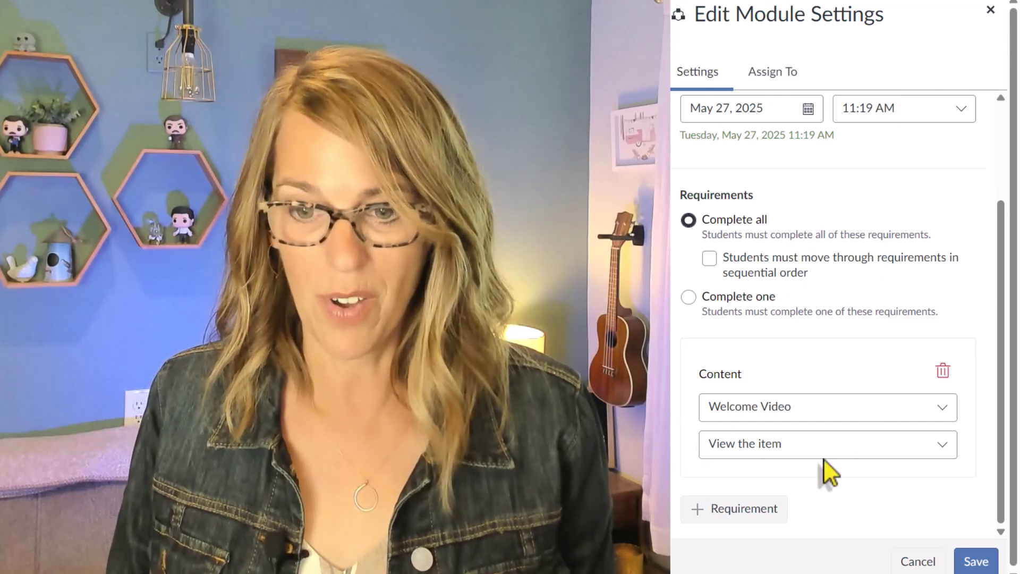
- Add a second requirement for "1a Homework" with the condition "Score at least" set to 7 out of 10
click(749, 511)
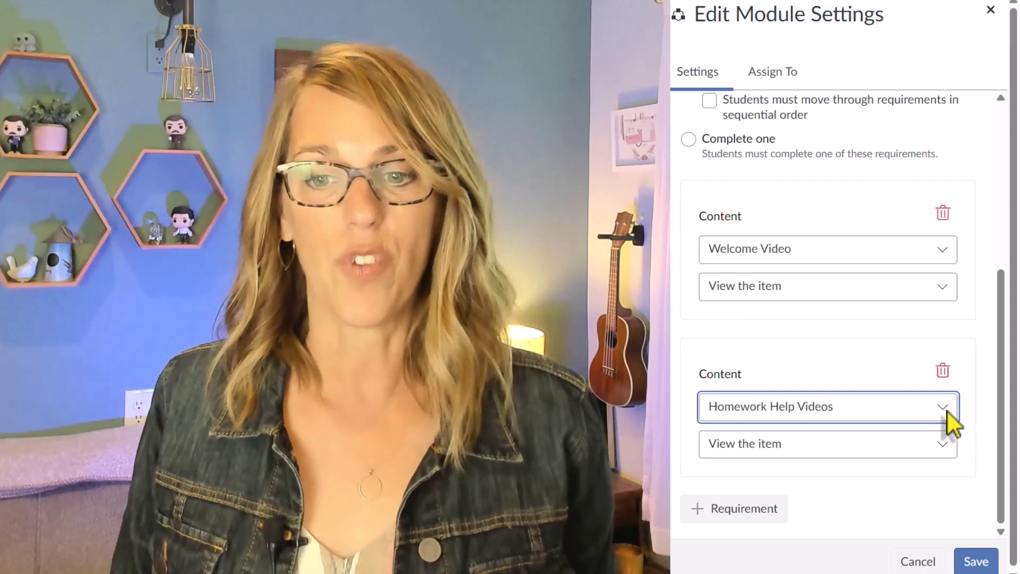
click(945, 409)
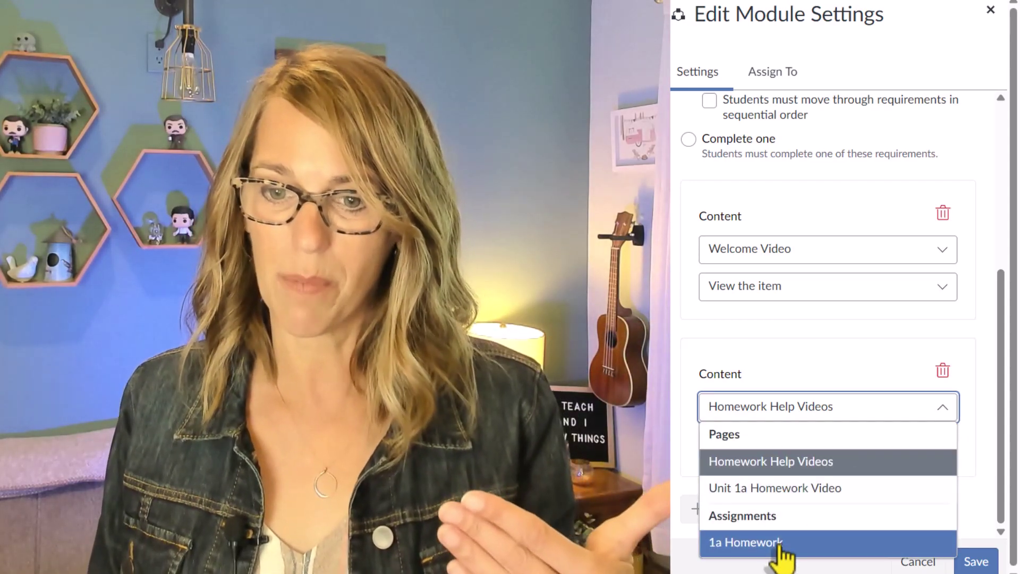
click(781, 542)
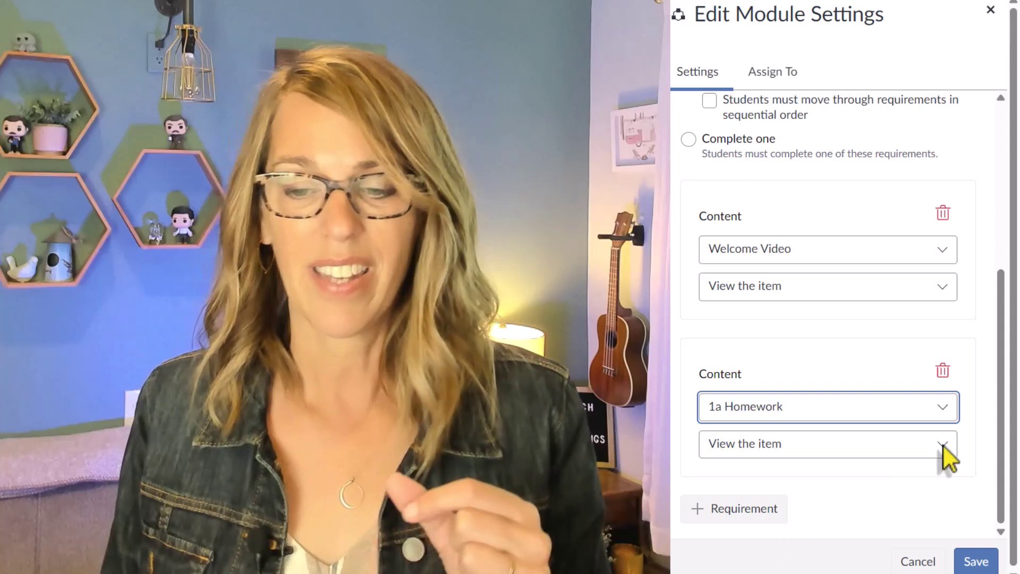
click(942, 446)
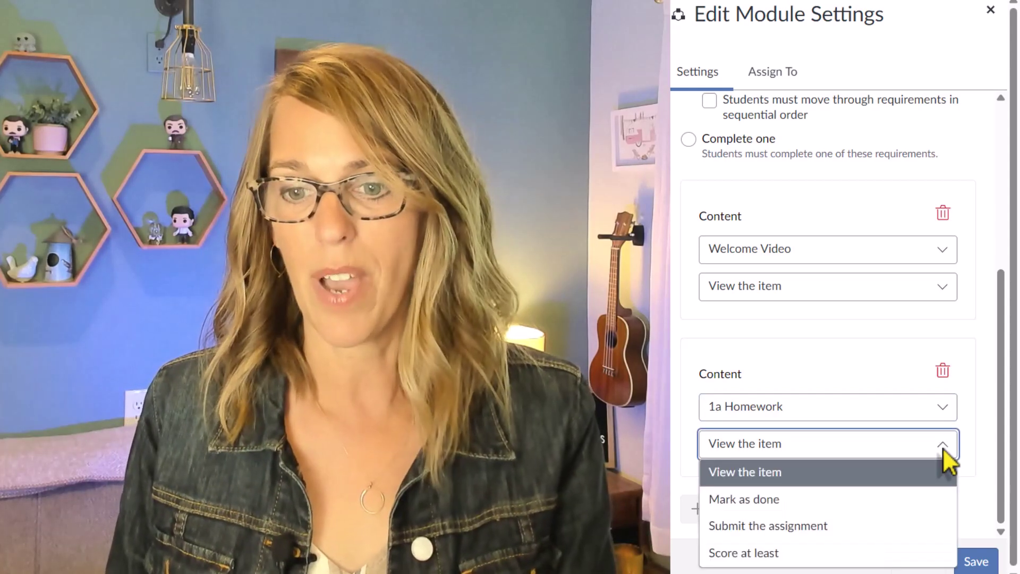
click(781, 553)
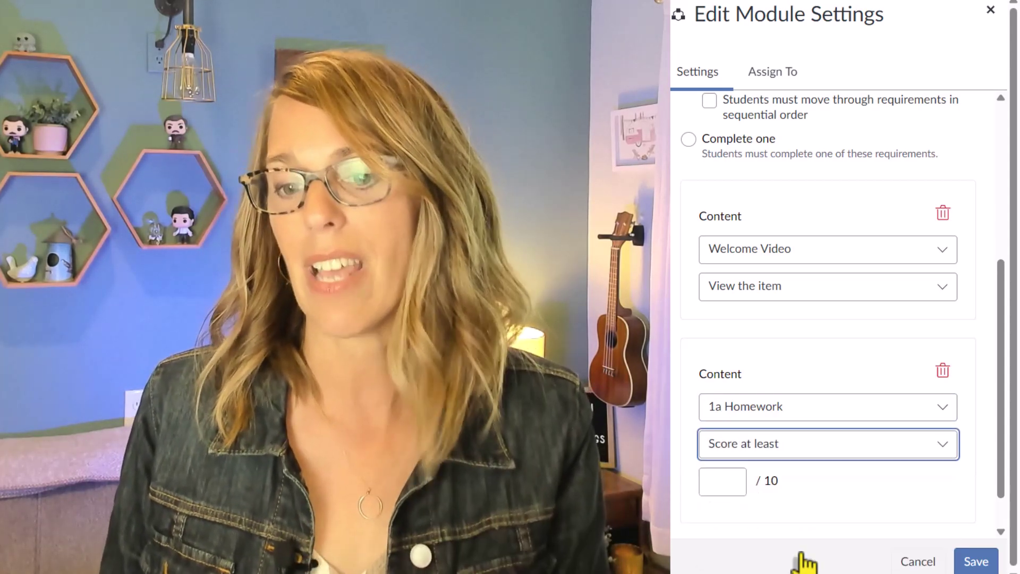
click(721, 482)
text(7)
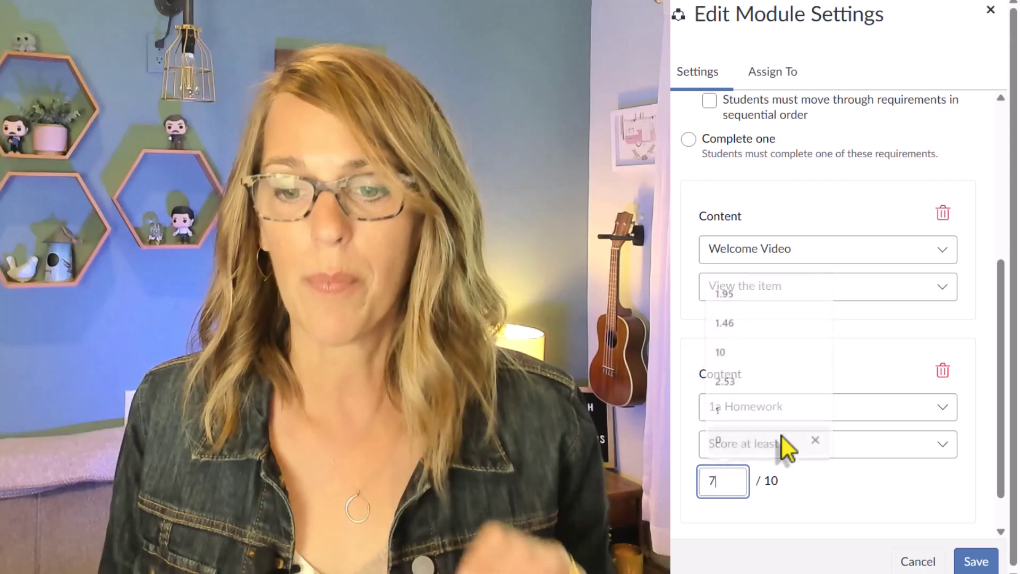
click(876, 502)
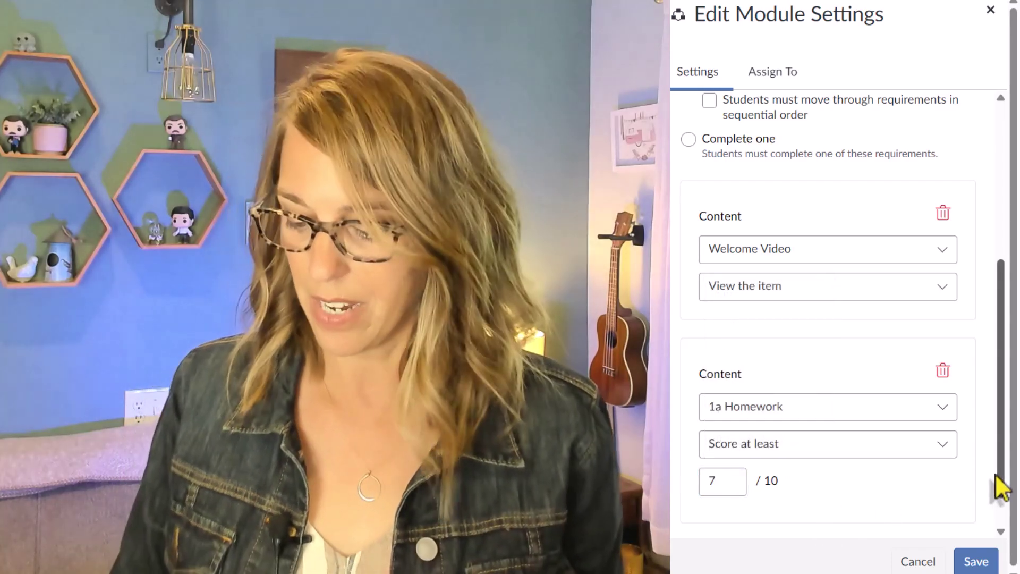
- Save the Week 1 module settings and let students continue in the course without re-locking modules
drag(1006, 486, 1004, 523)
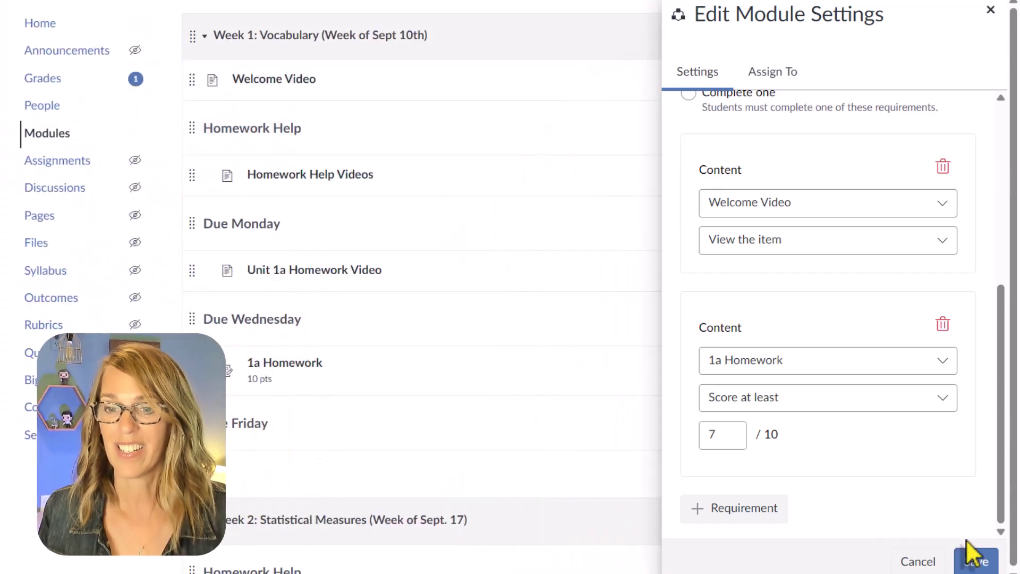
click(970, 552)
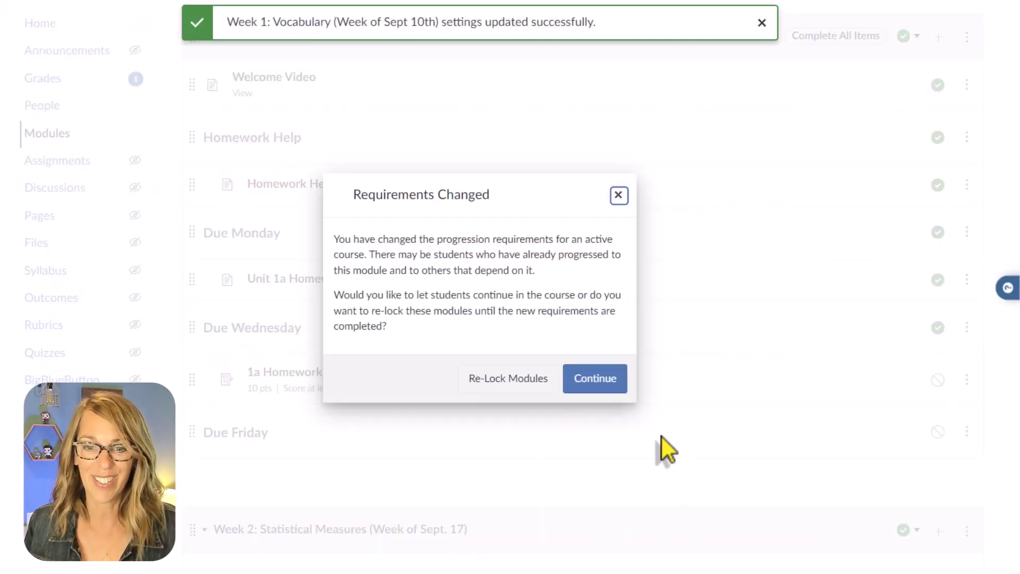
click(608, 387)
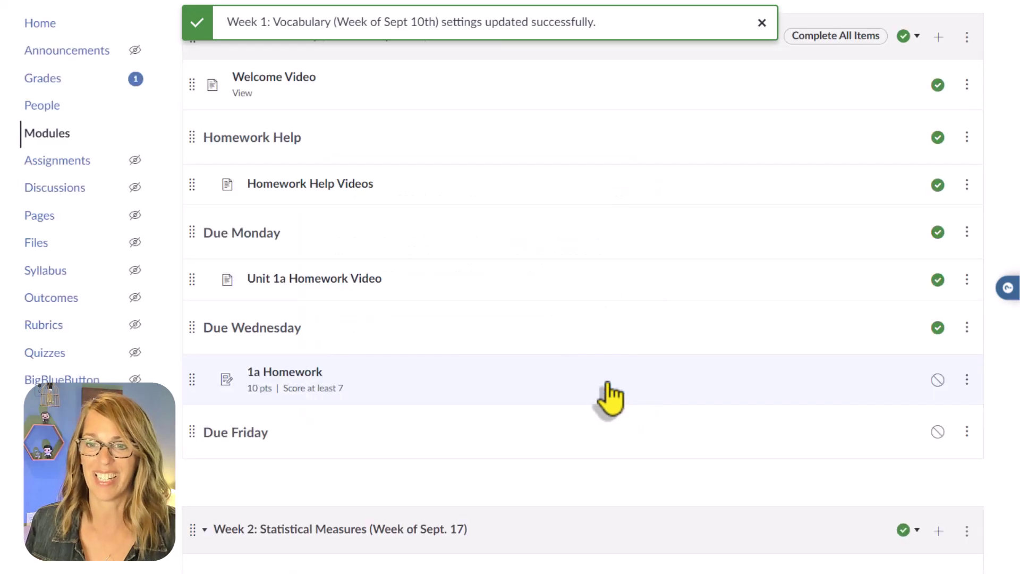
click(762, 22)
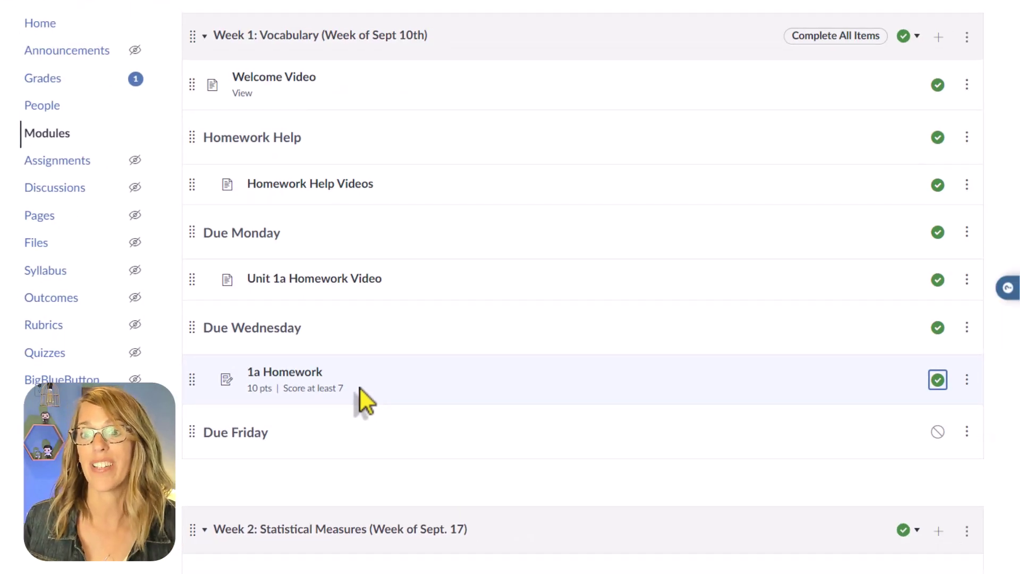
- View the Week 1 module as a student, open the Welcome Video page, advance one item and return to the modules list
scroll(524, 368, up, 3)
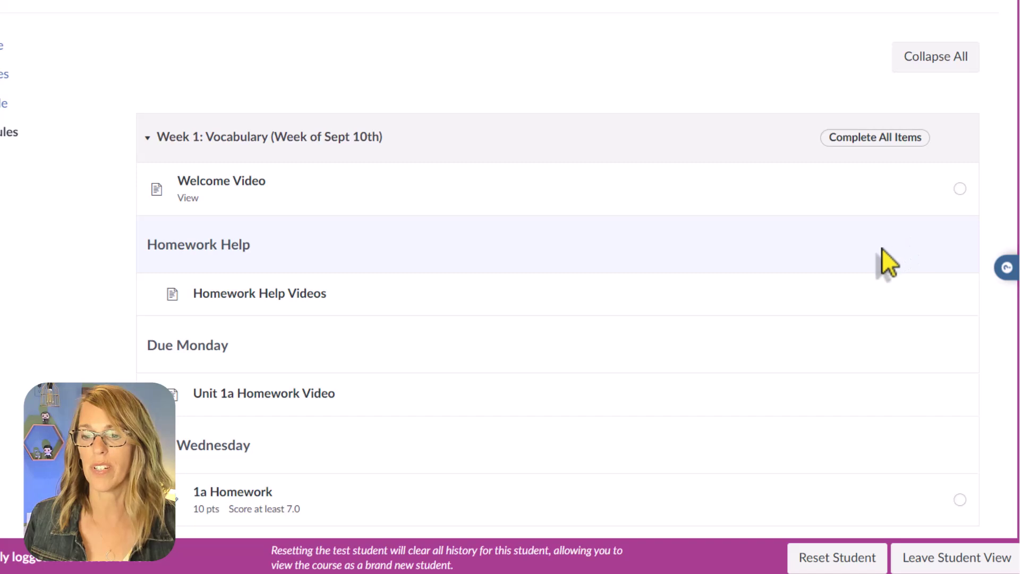
scroll(883, 258, down, 2)
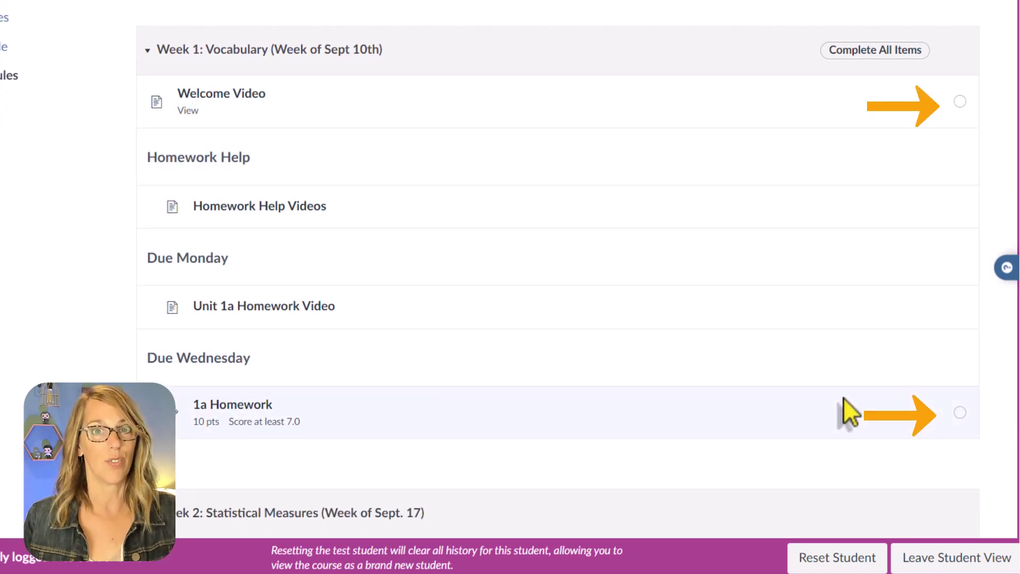
click(254, 106)
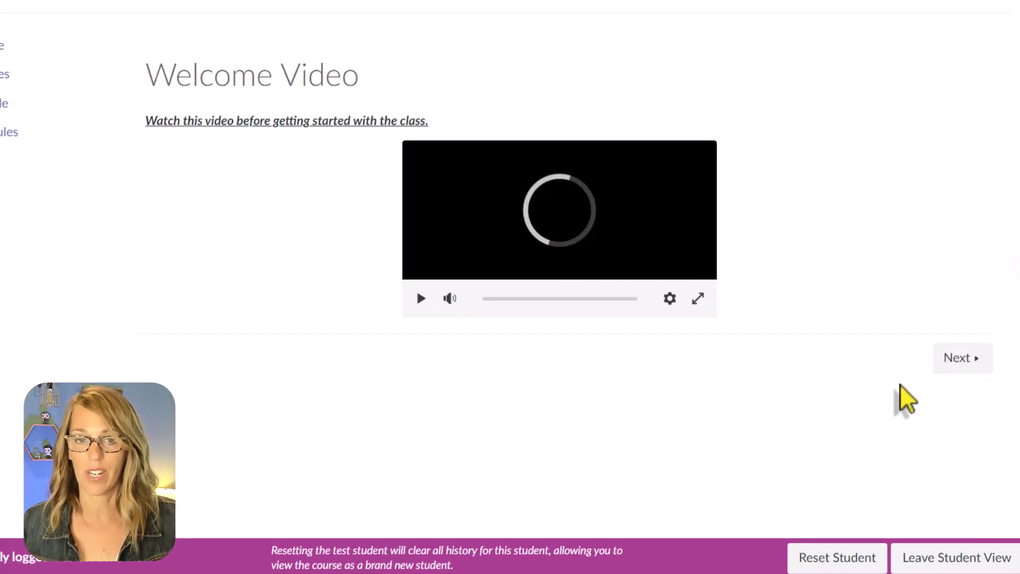
click(966, 364)
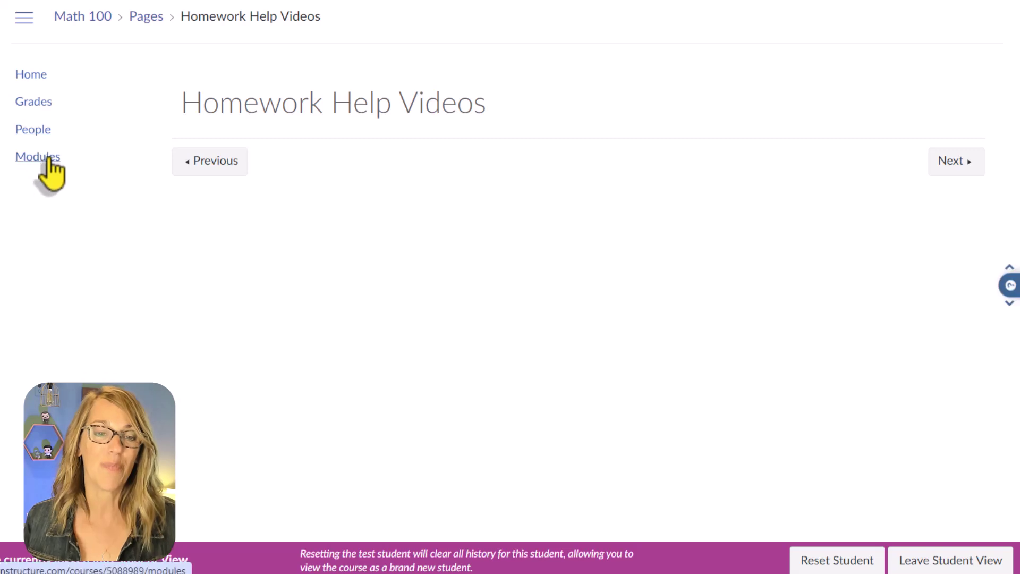
click(49, 160)
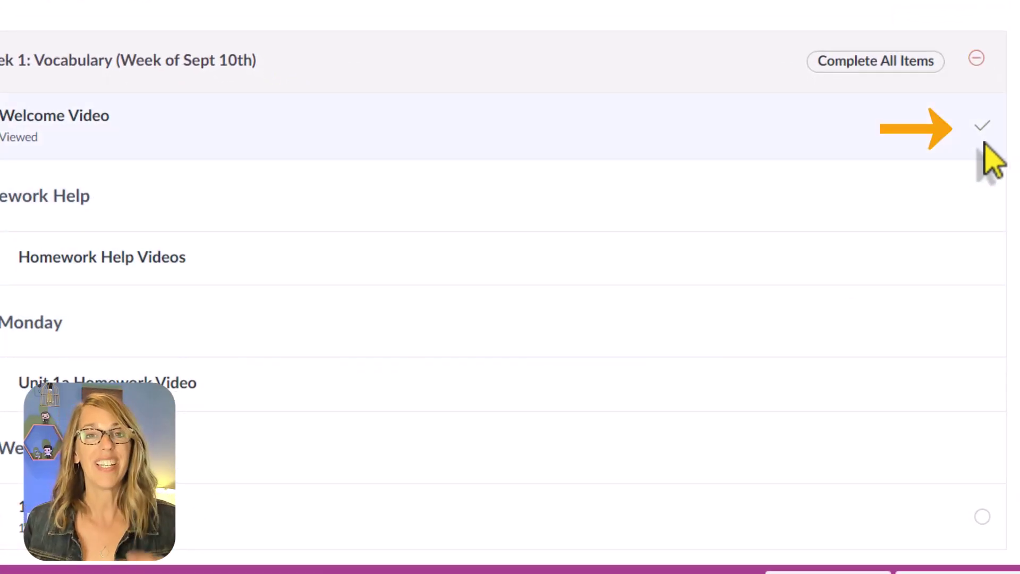
- Check the Week 1 completion marks as a student and mark the "Unit 1a Homework Video" page as done
scroll(455, 534, down, 2)
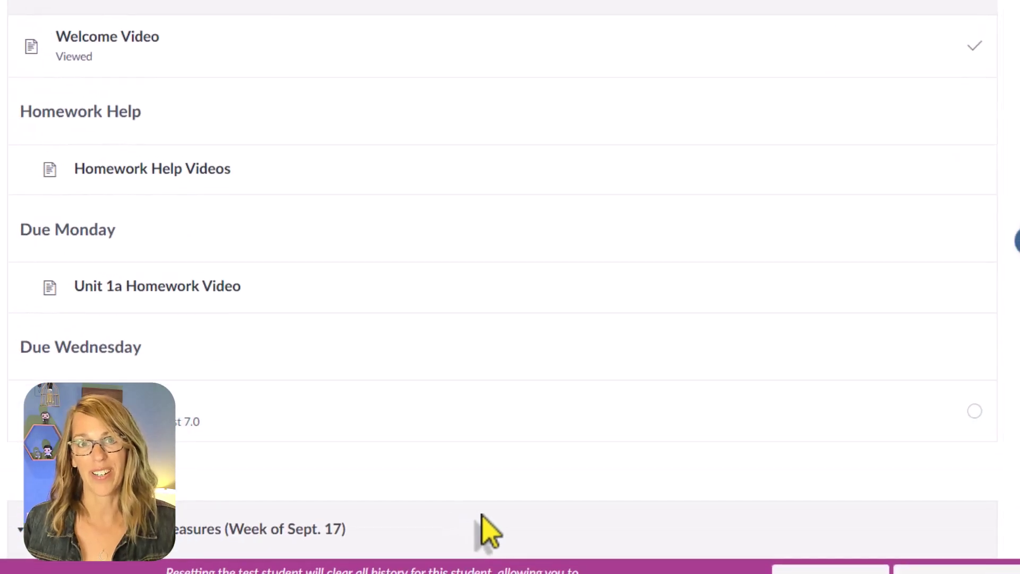
scroll(556, 507, up, 2)
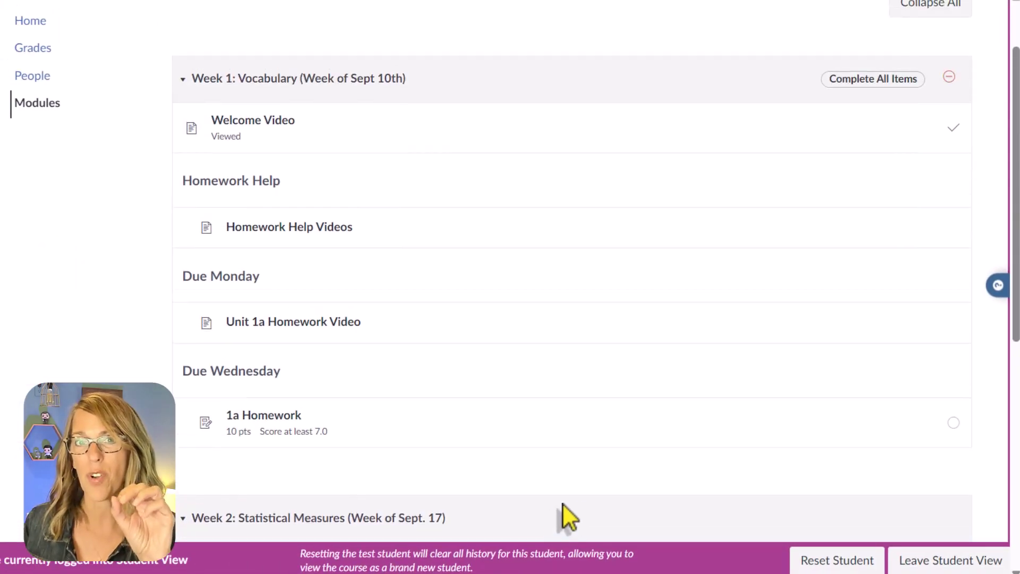
scroll(759, 493, up, 2)
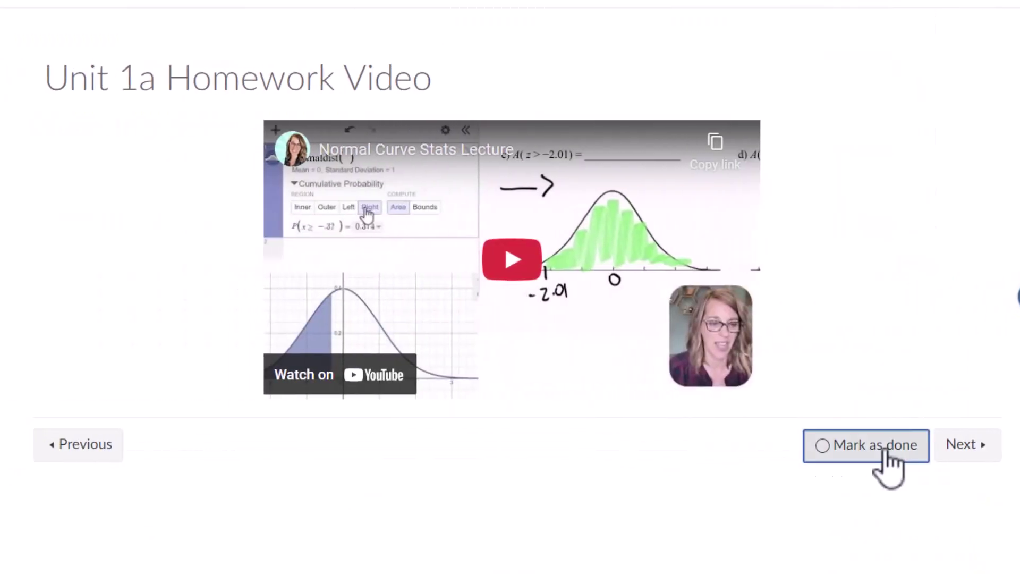
click(888, 447)
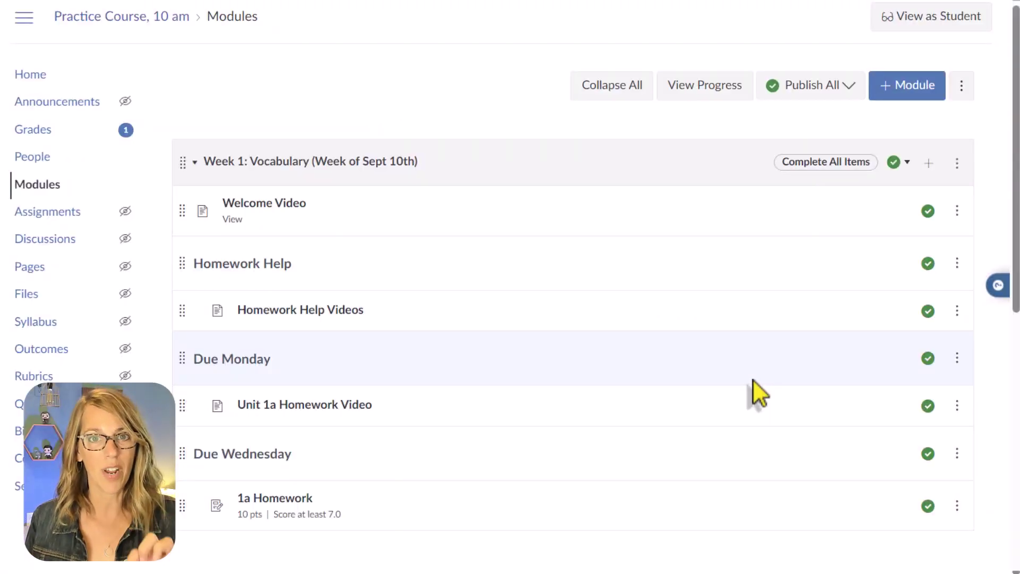
- Open the settings of the Week 2: Statistical Measures module and add Week 1: Vocabulary as its prerequisite
scroll(753, 380, down, 6)
scroll(753, 380, down, 3)
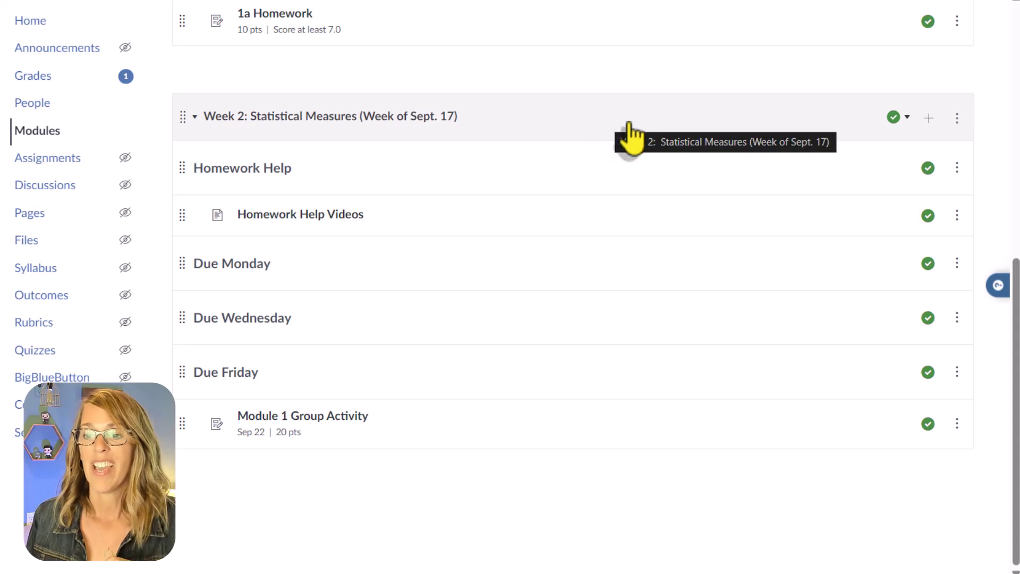
click(957, 118)
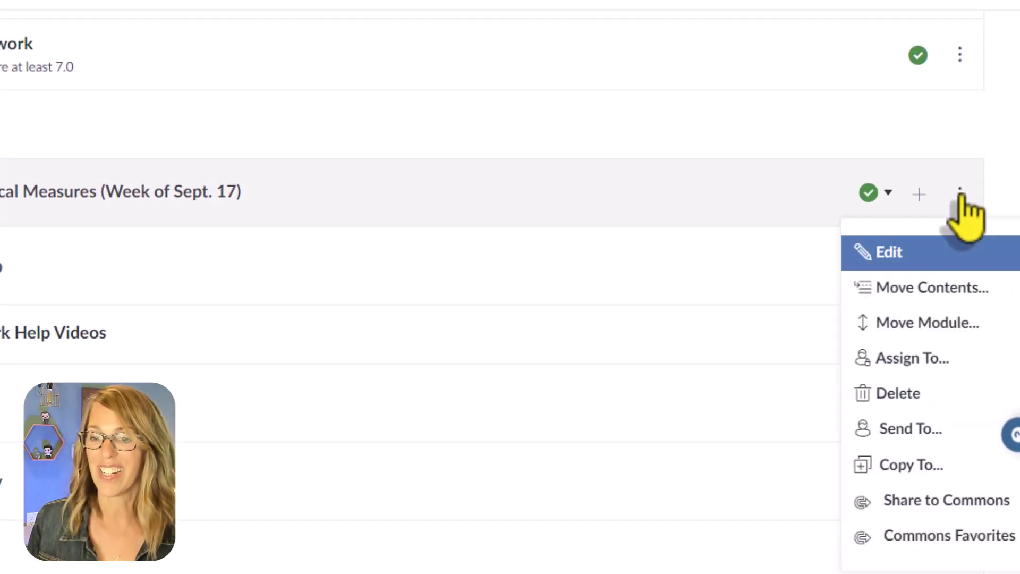
click(897, 253)
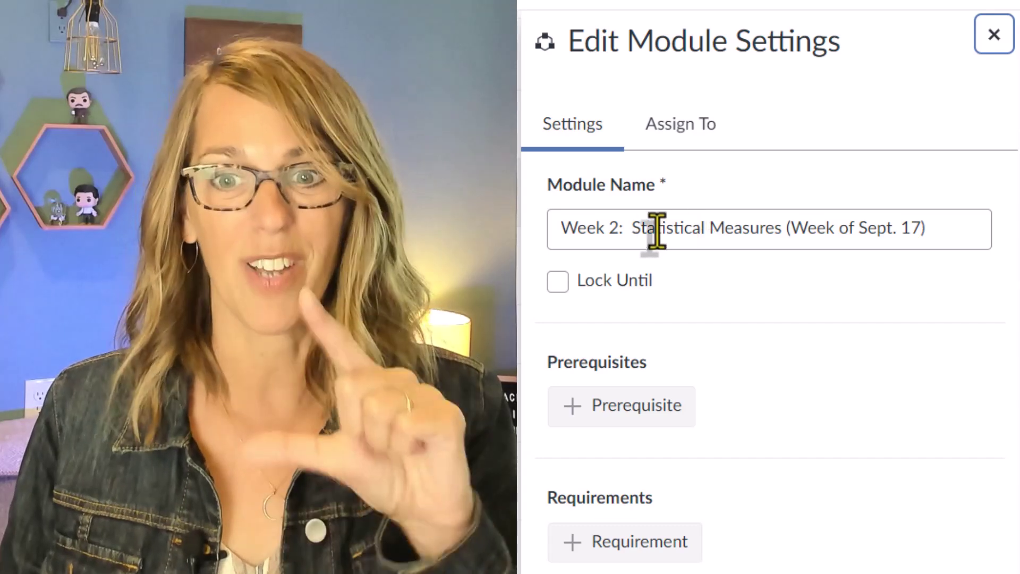
click(613, 409)
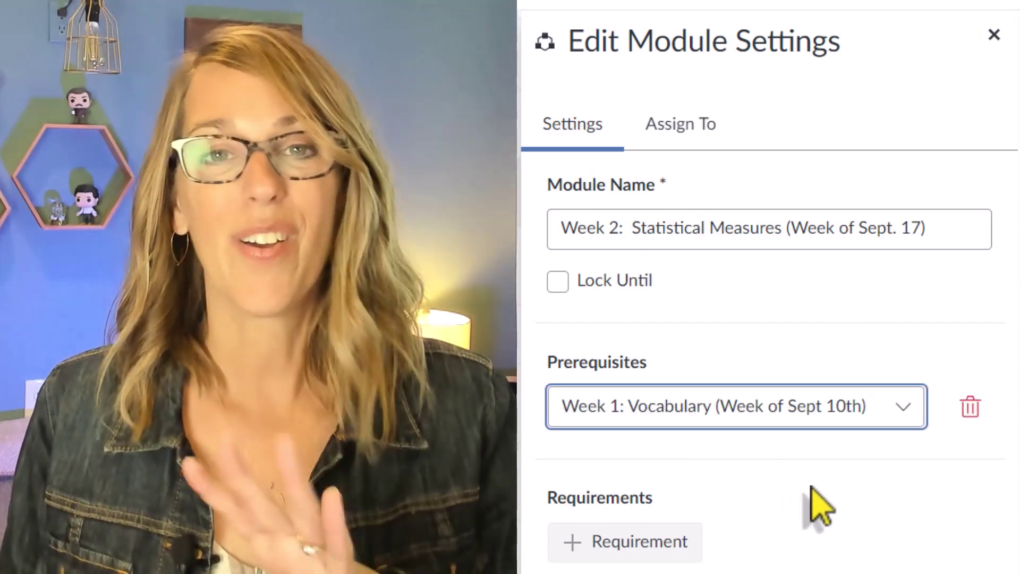
- Save the Week 2: Statistical Measures settings with its Week 1 prerequisite and let students continue without re-locking modules
click(906, 410)
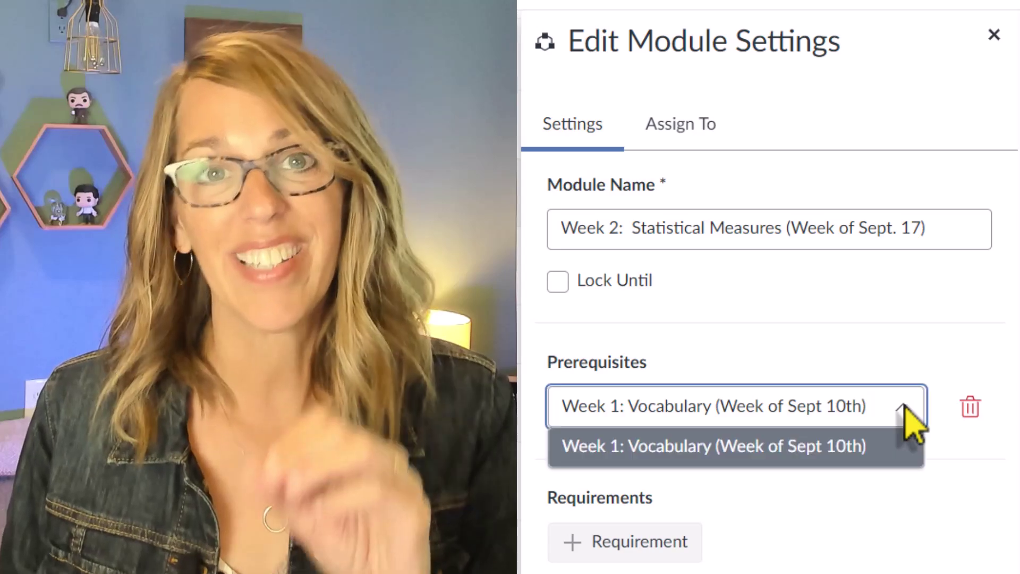
click(905, 408)
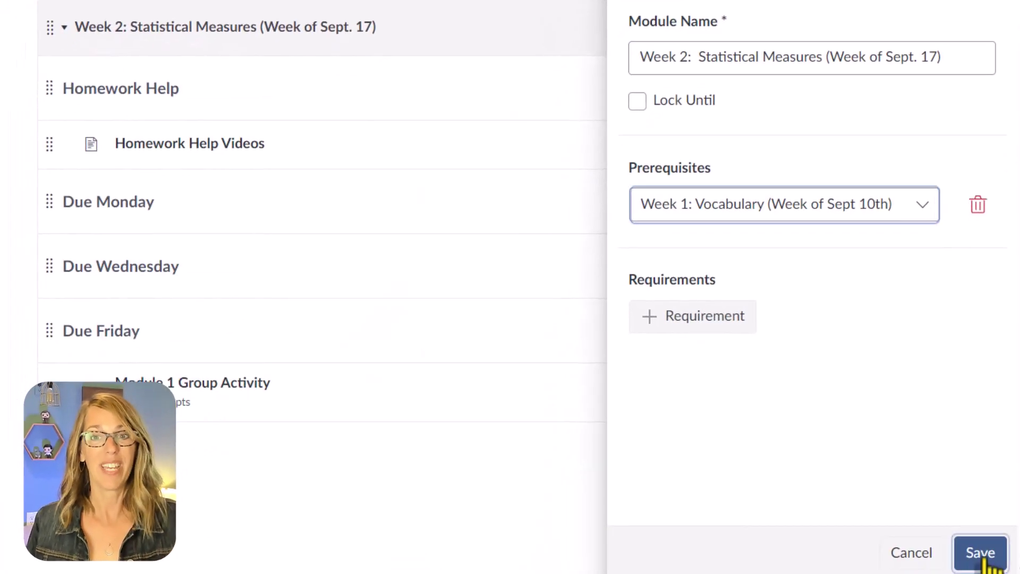
click(980, 553)
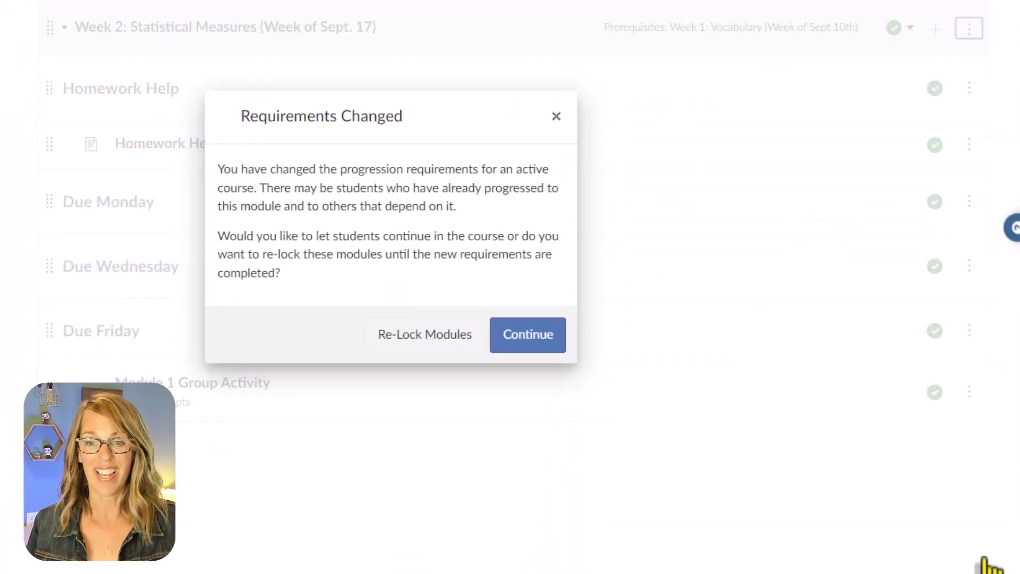
click(516, 351)
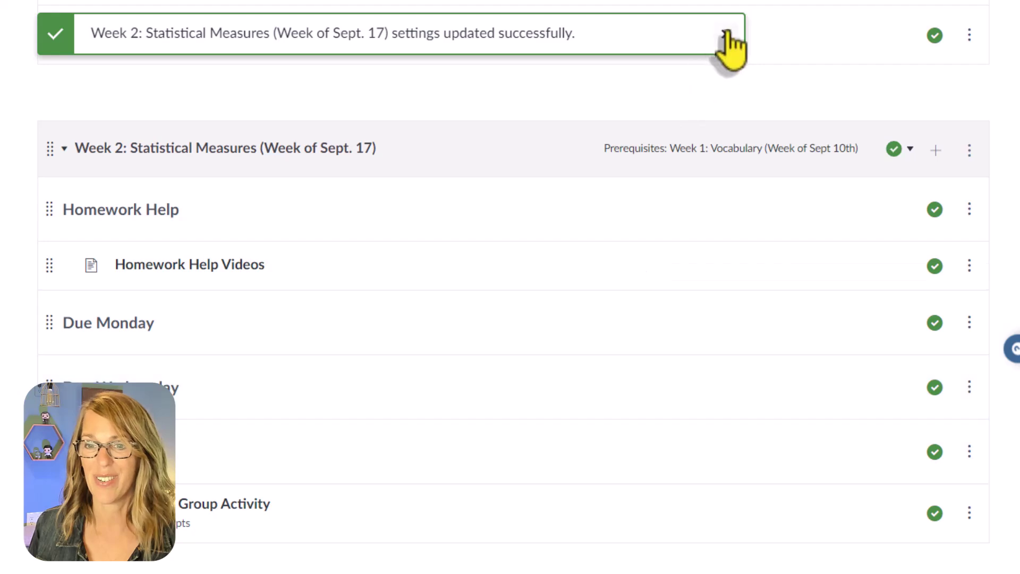
click(726, 35)
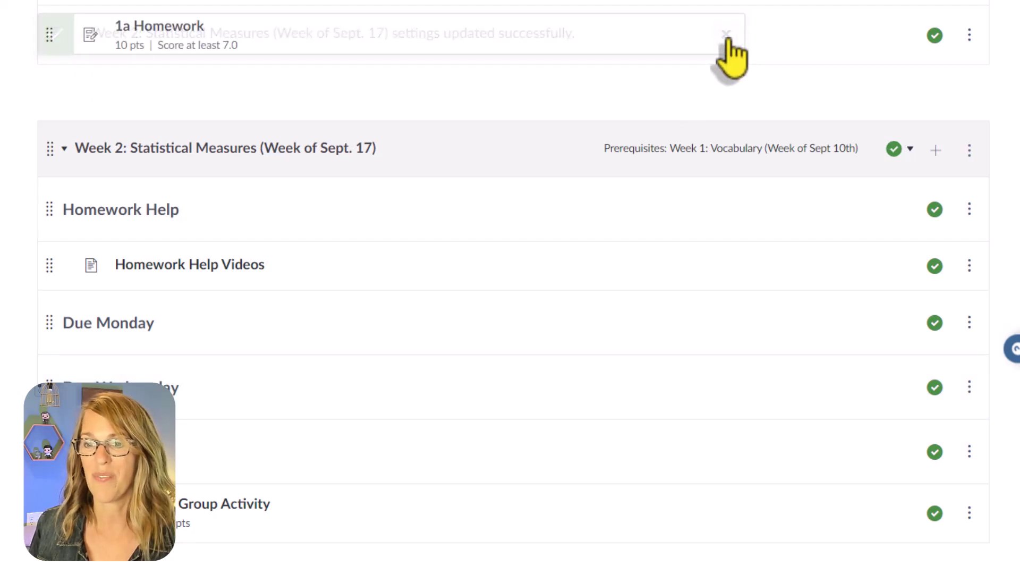
- View the modules list as a student and examine how the Week 2 module and its prerequisite appear
scroll(735, 214, up, 10)
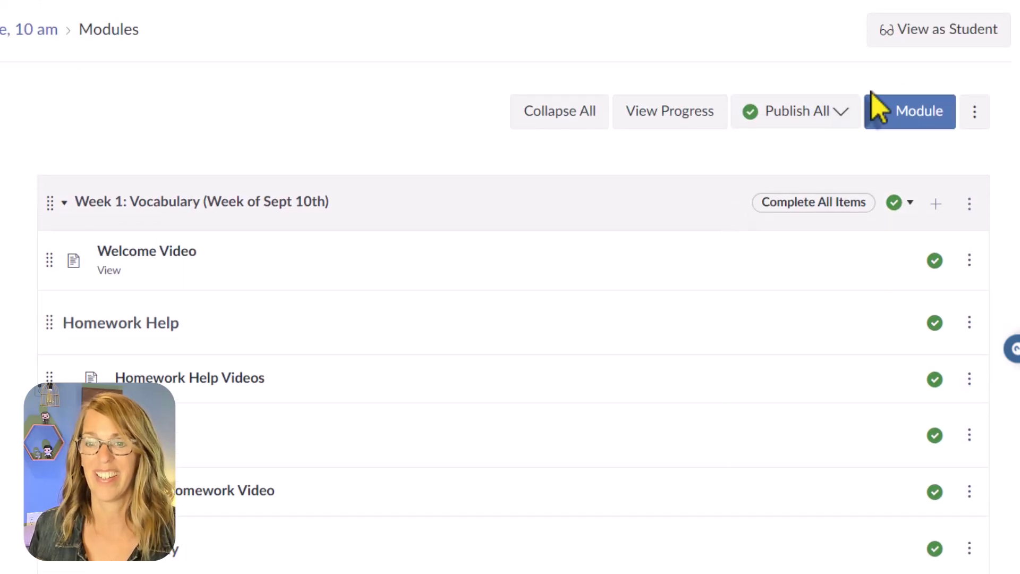
click(950, 32)
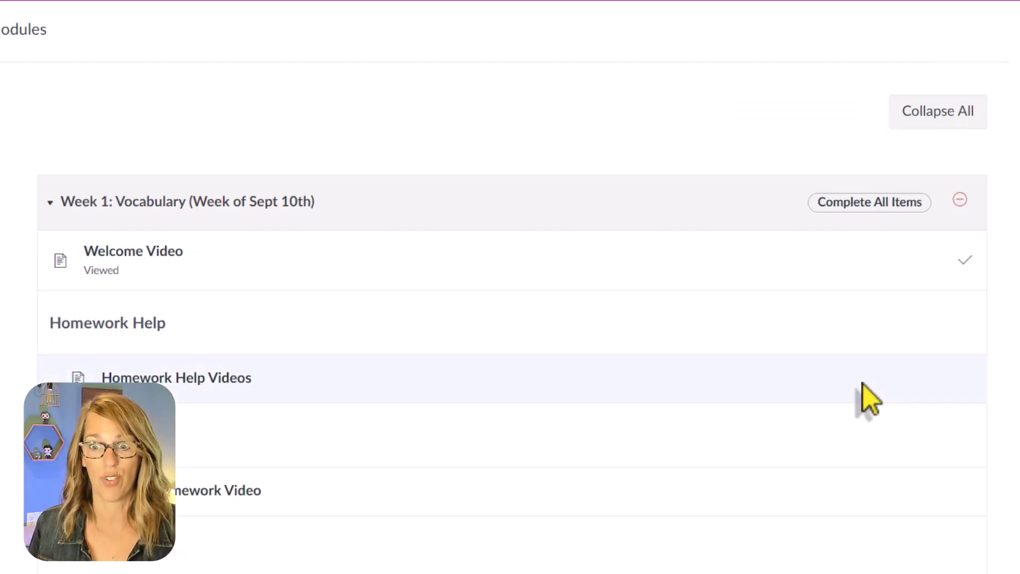
scroll(862, 385, down, 6)
scroll(862, 384, down, 5)
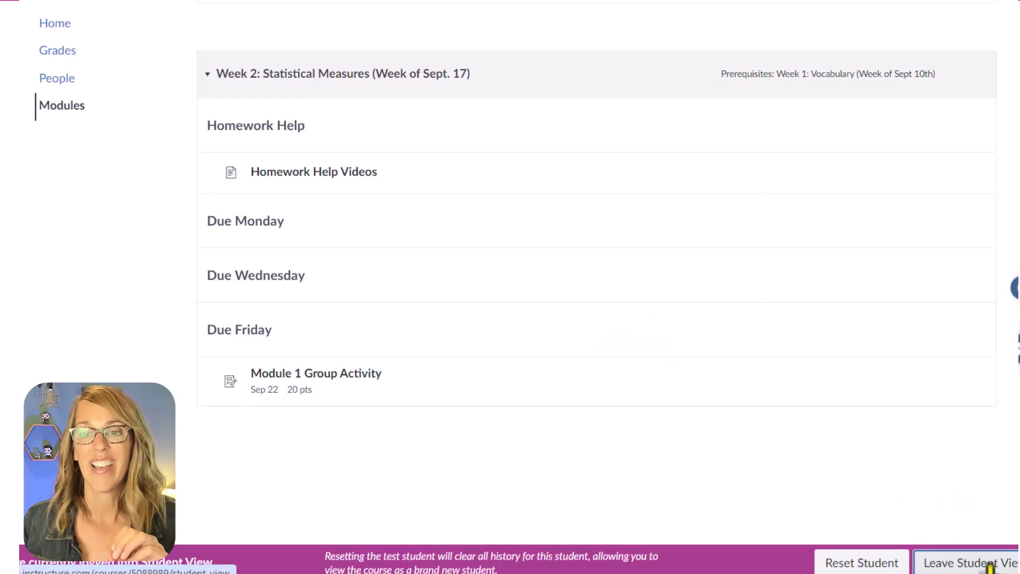
- Leave the student view and check the module progress of the second enrolled student in the practice course
click(1001, 560)
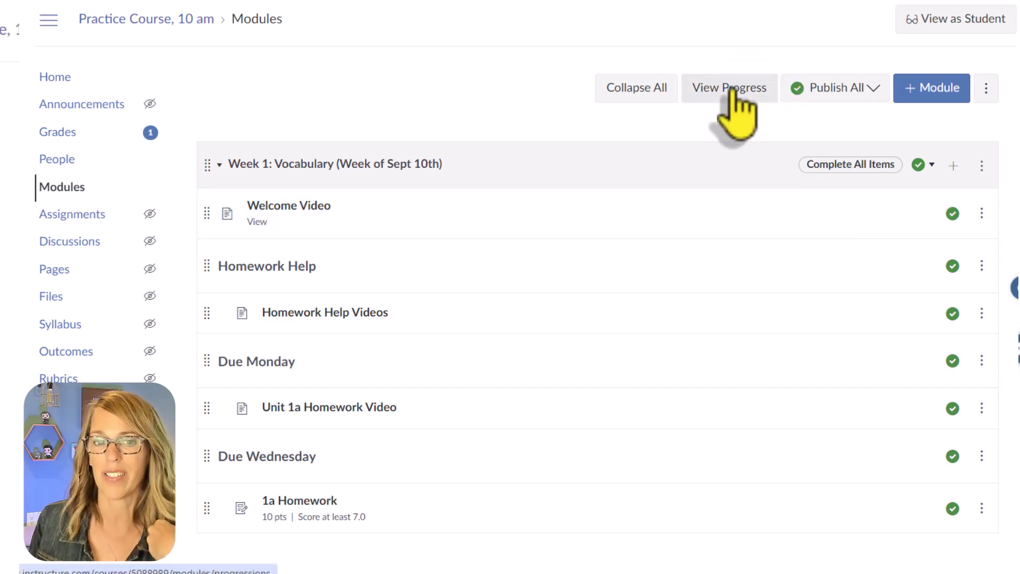
click(731, 90)
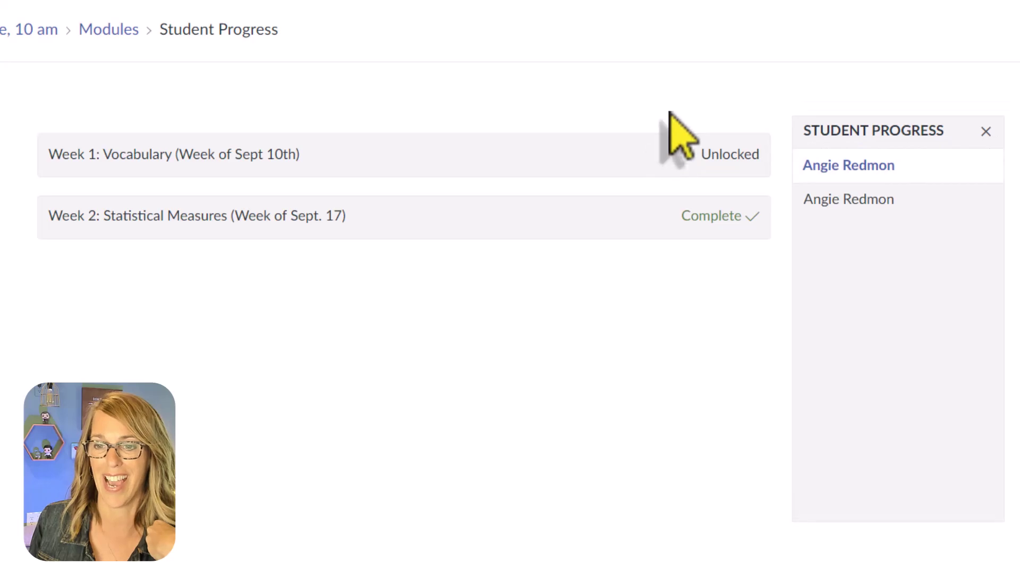
click(884, 201)
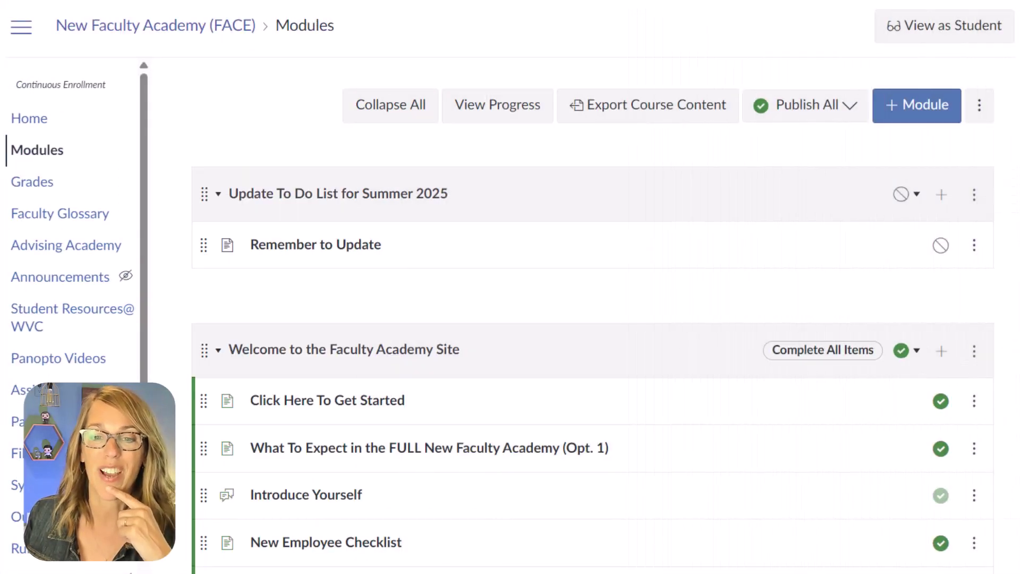
- Open the module progress overview of the New Faculty Academy (FACE) course and compare the progress of several participants
click(513, 108)
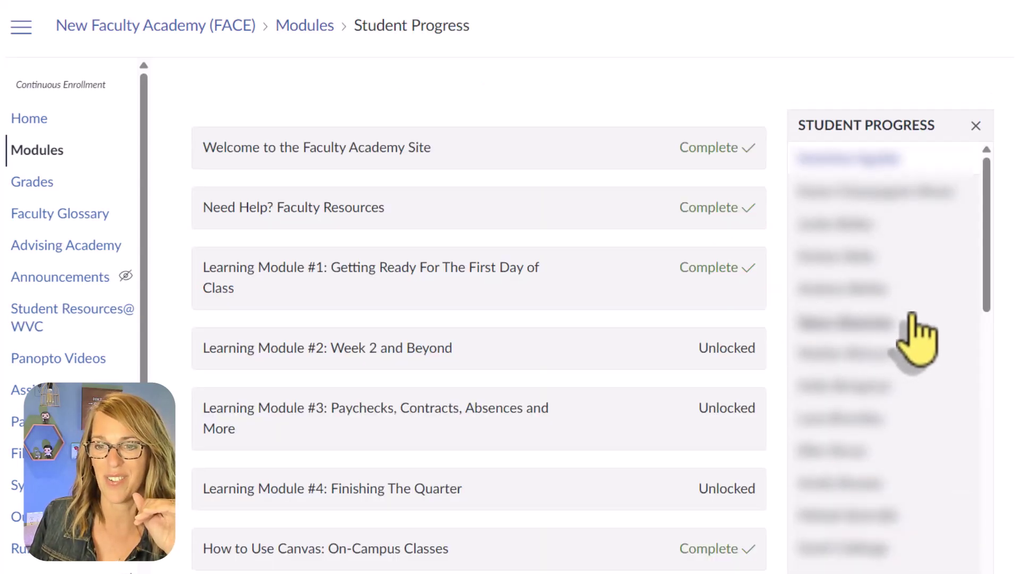
click(892, 232)
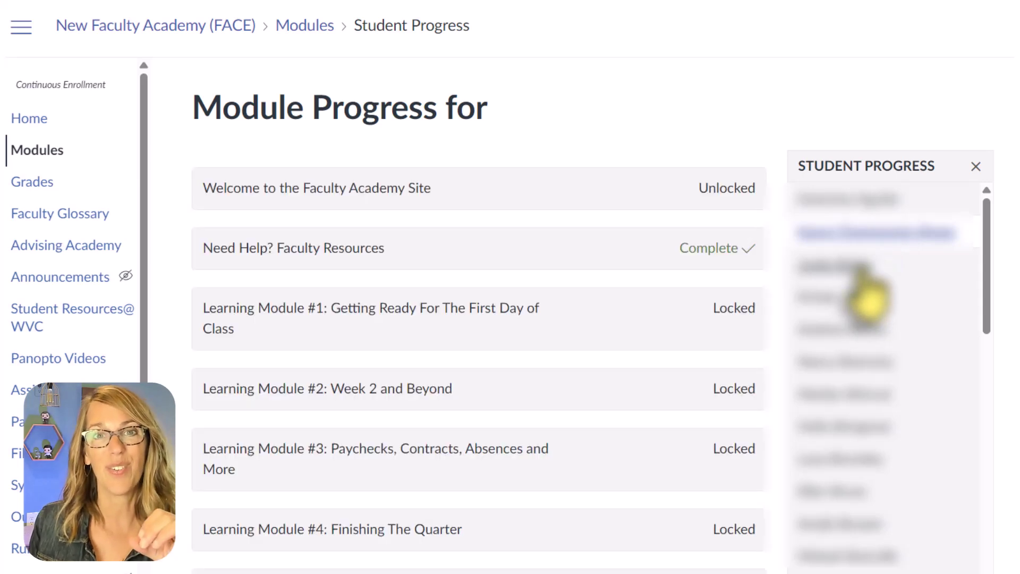
click(856, 265)
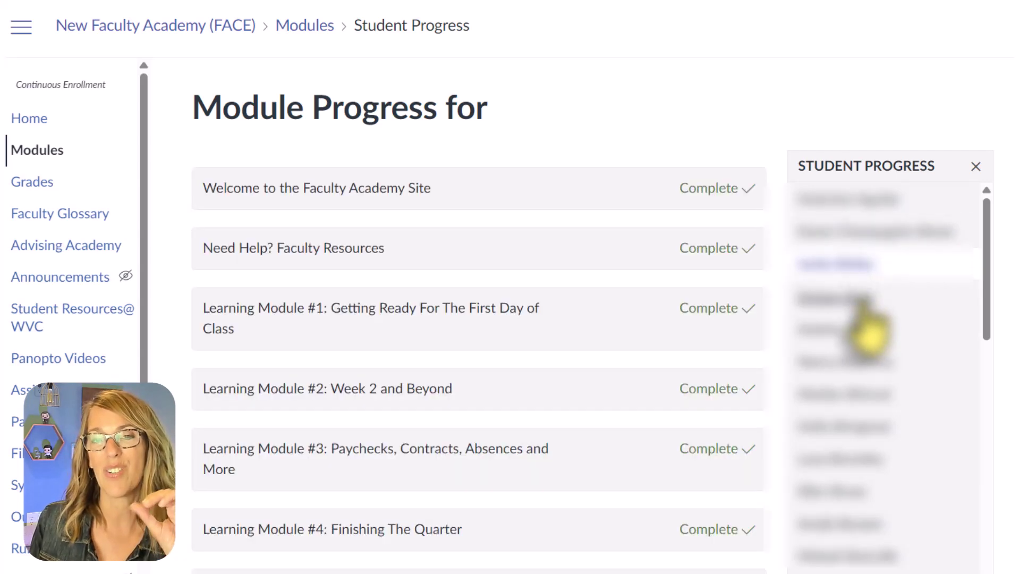
click(863, 299)
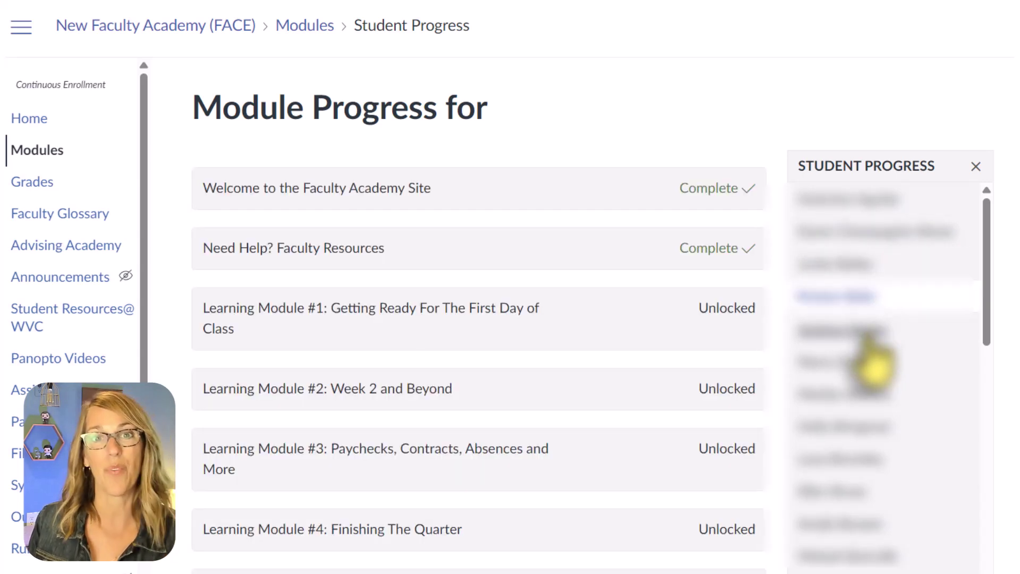
click(863, 330)
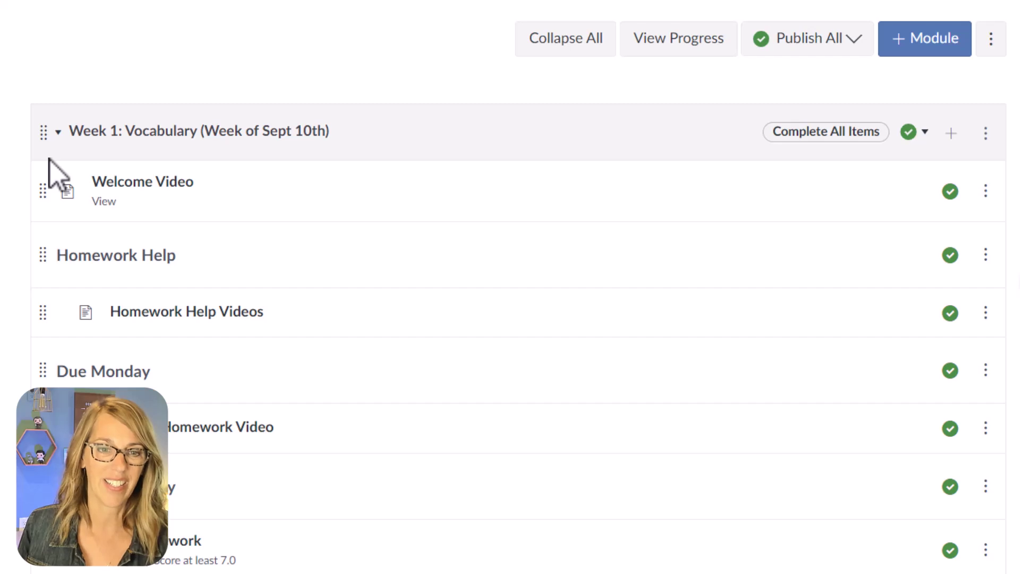
- Add a new module named "Co-Requisite" to the practice course and dismiss the confirmation
click(930, 40)
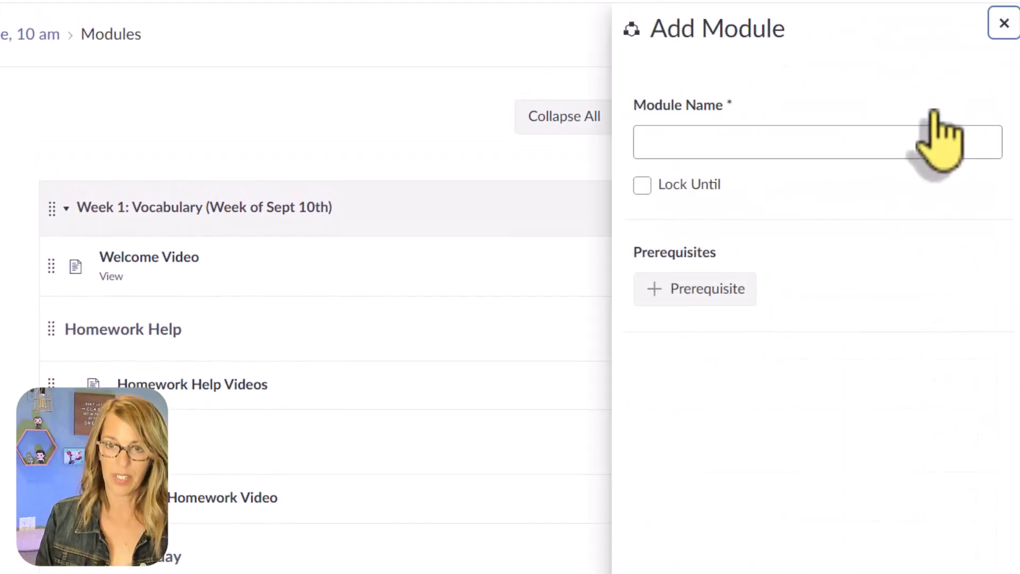
click(732, 142)
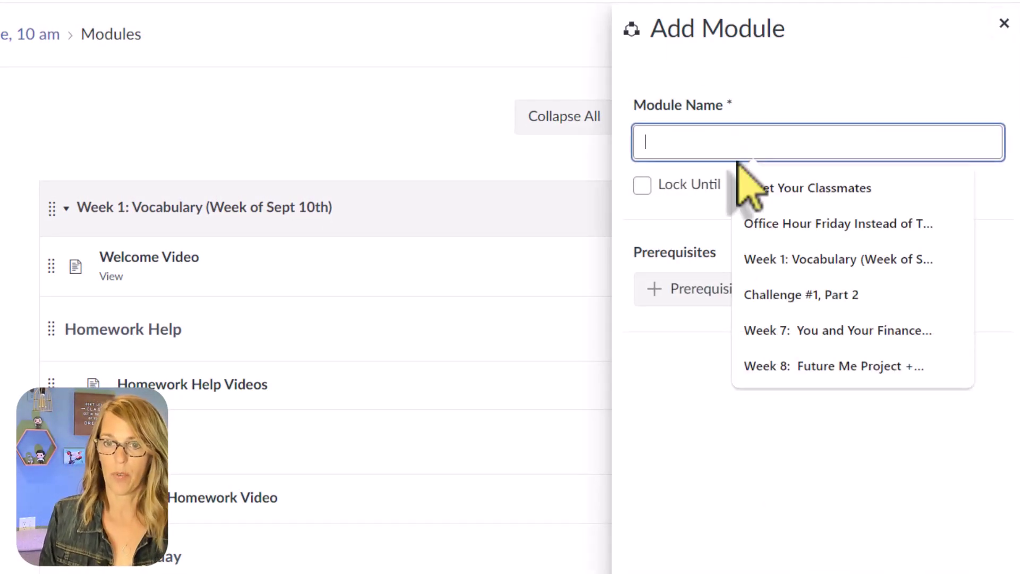
text(Co-Requisite)
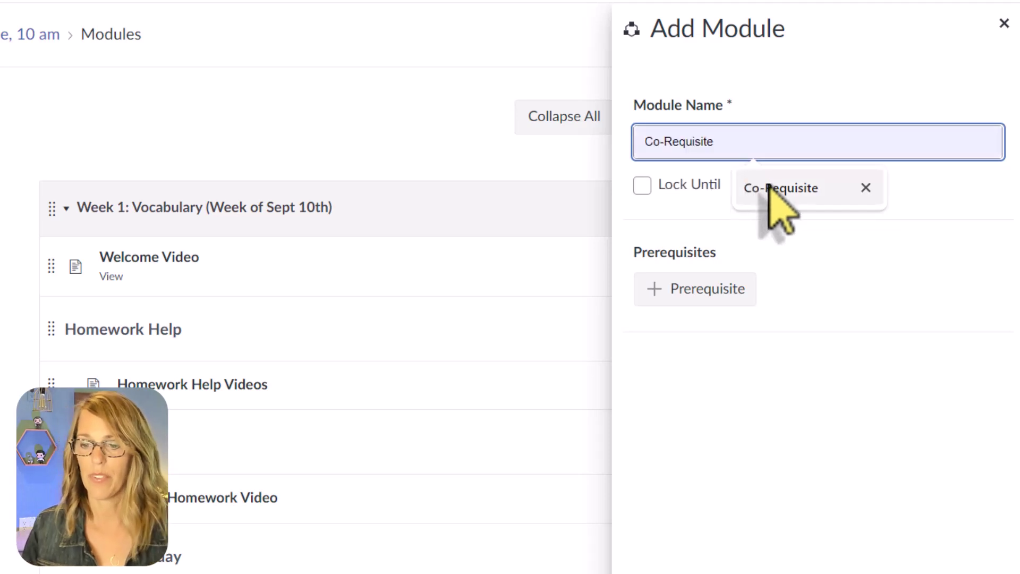
click(765, 185)
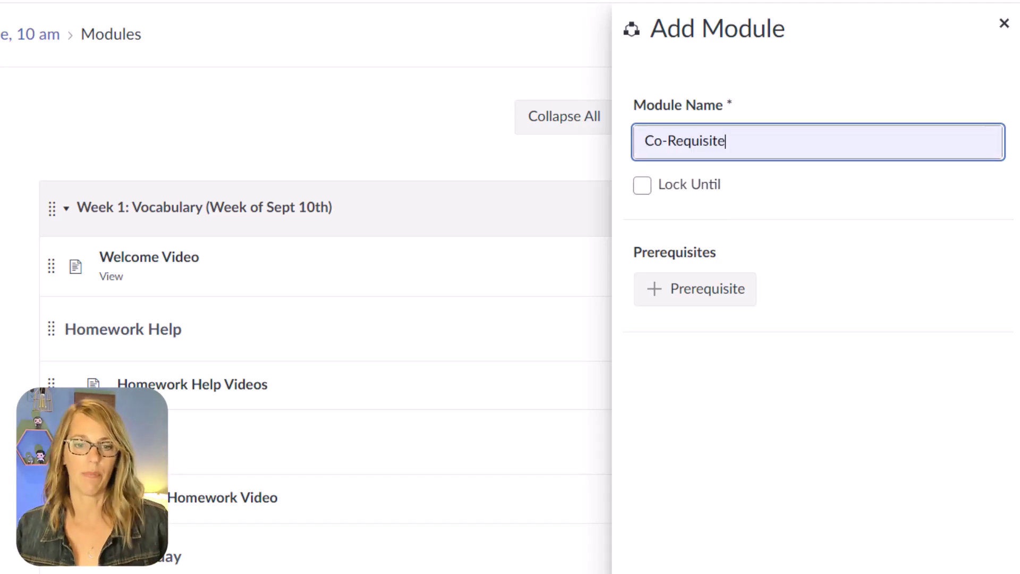
key(Return)
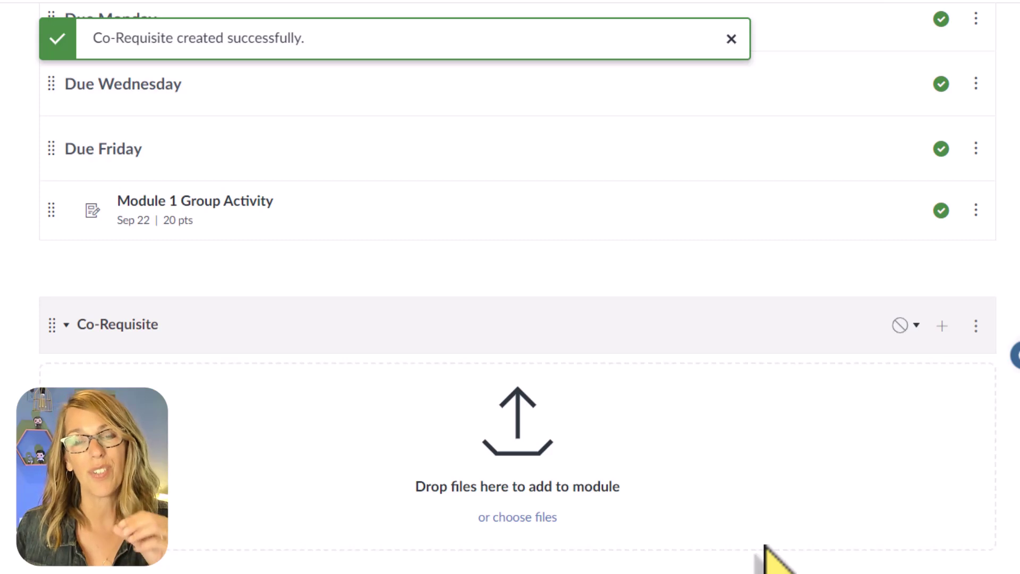
click(731, 39)
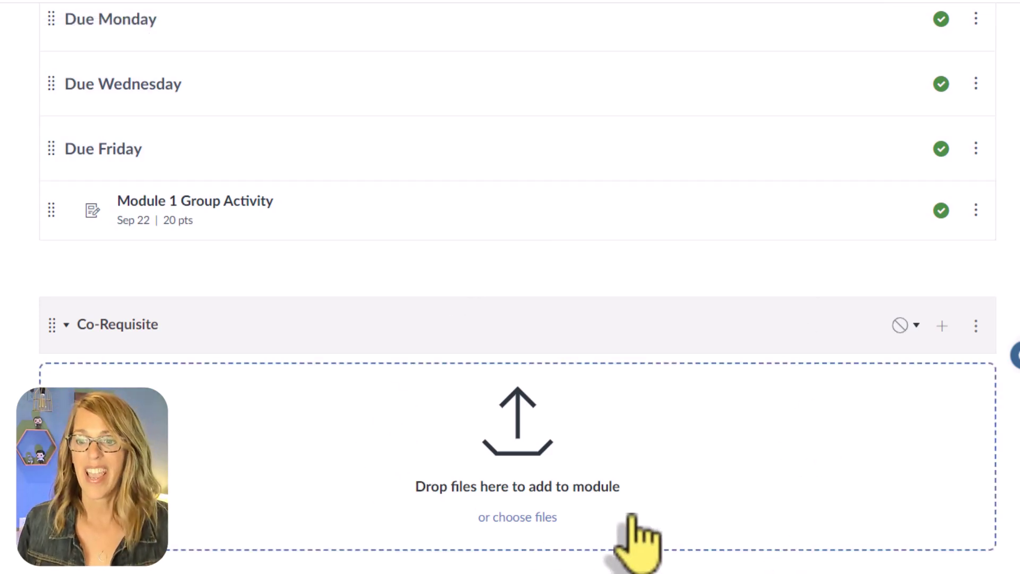
- Set the Co-Requisite module's visibility to Assign To and choose the second listed student
click(975, 325)
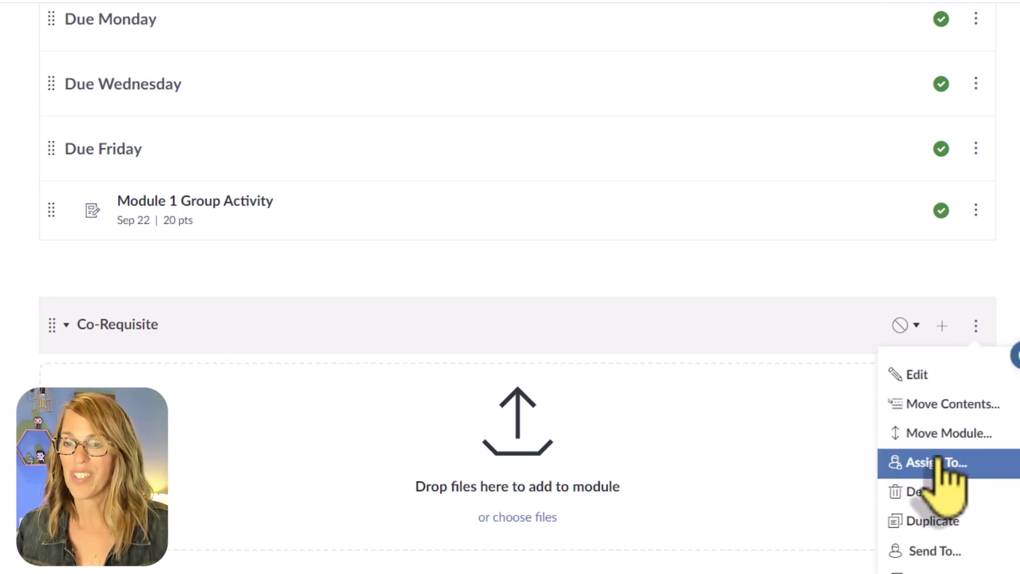
click(936, 462)
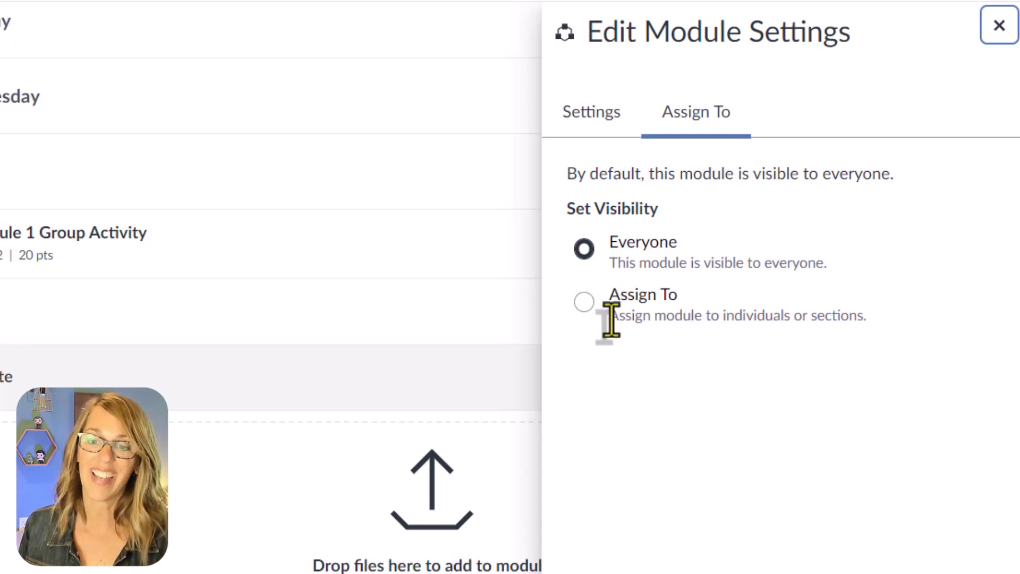
click(584, 302)
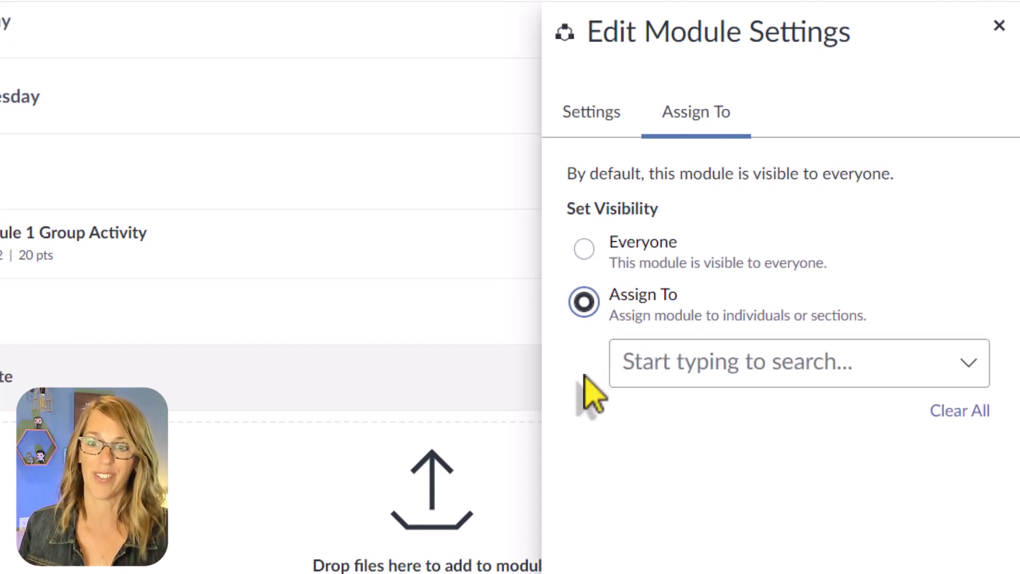
click(969, 363)
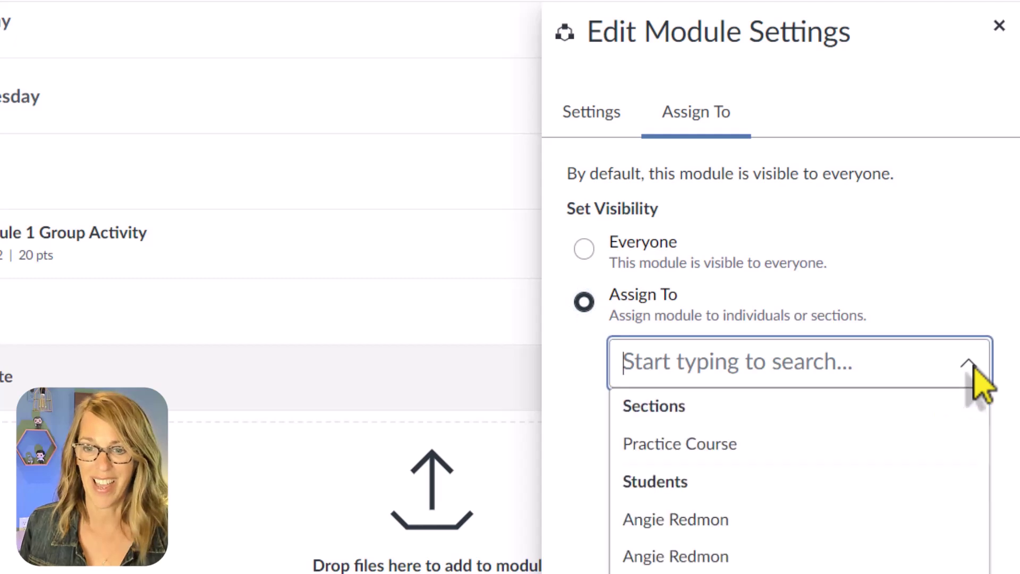
click(698, 557)
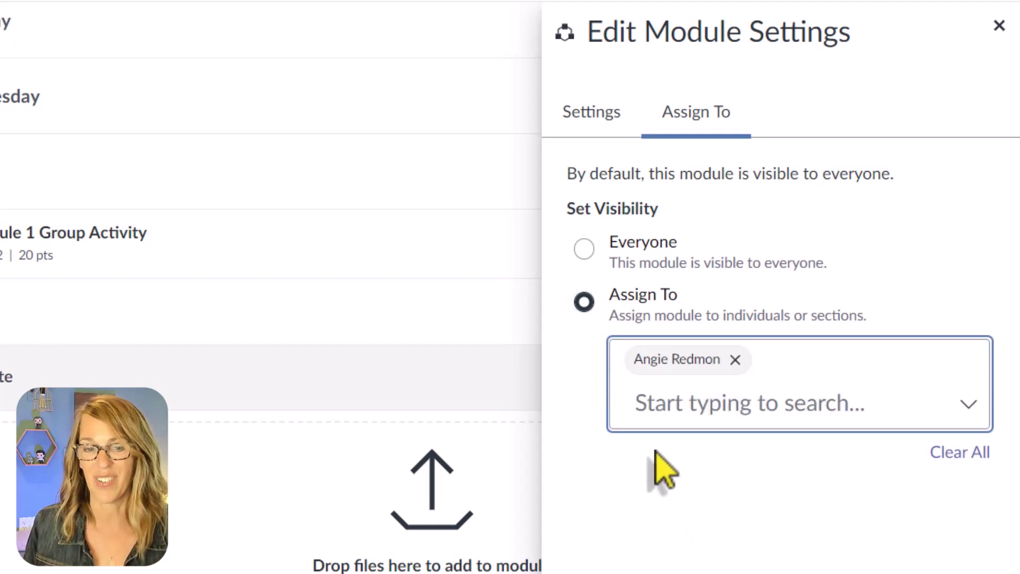